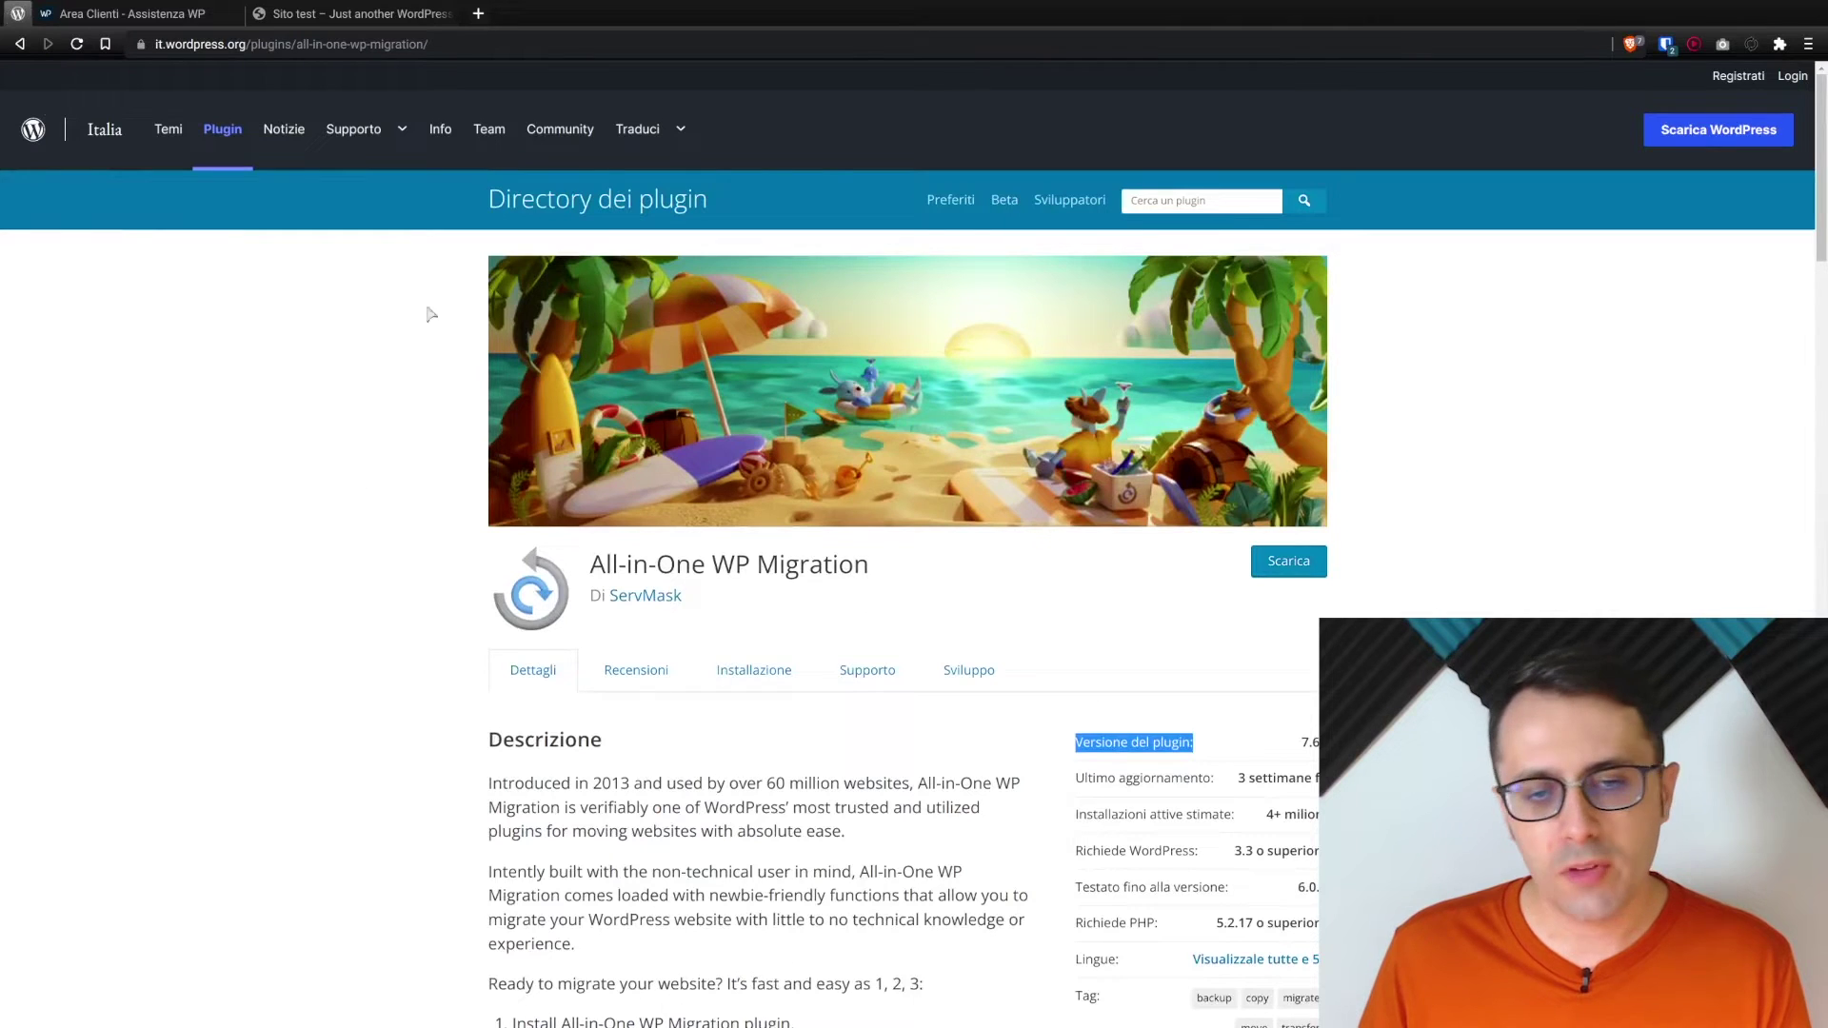
Step: Look through the All-in-One WP Migration plugin's description and requirements on its directory page
scroll(357, 506, "down", 2)
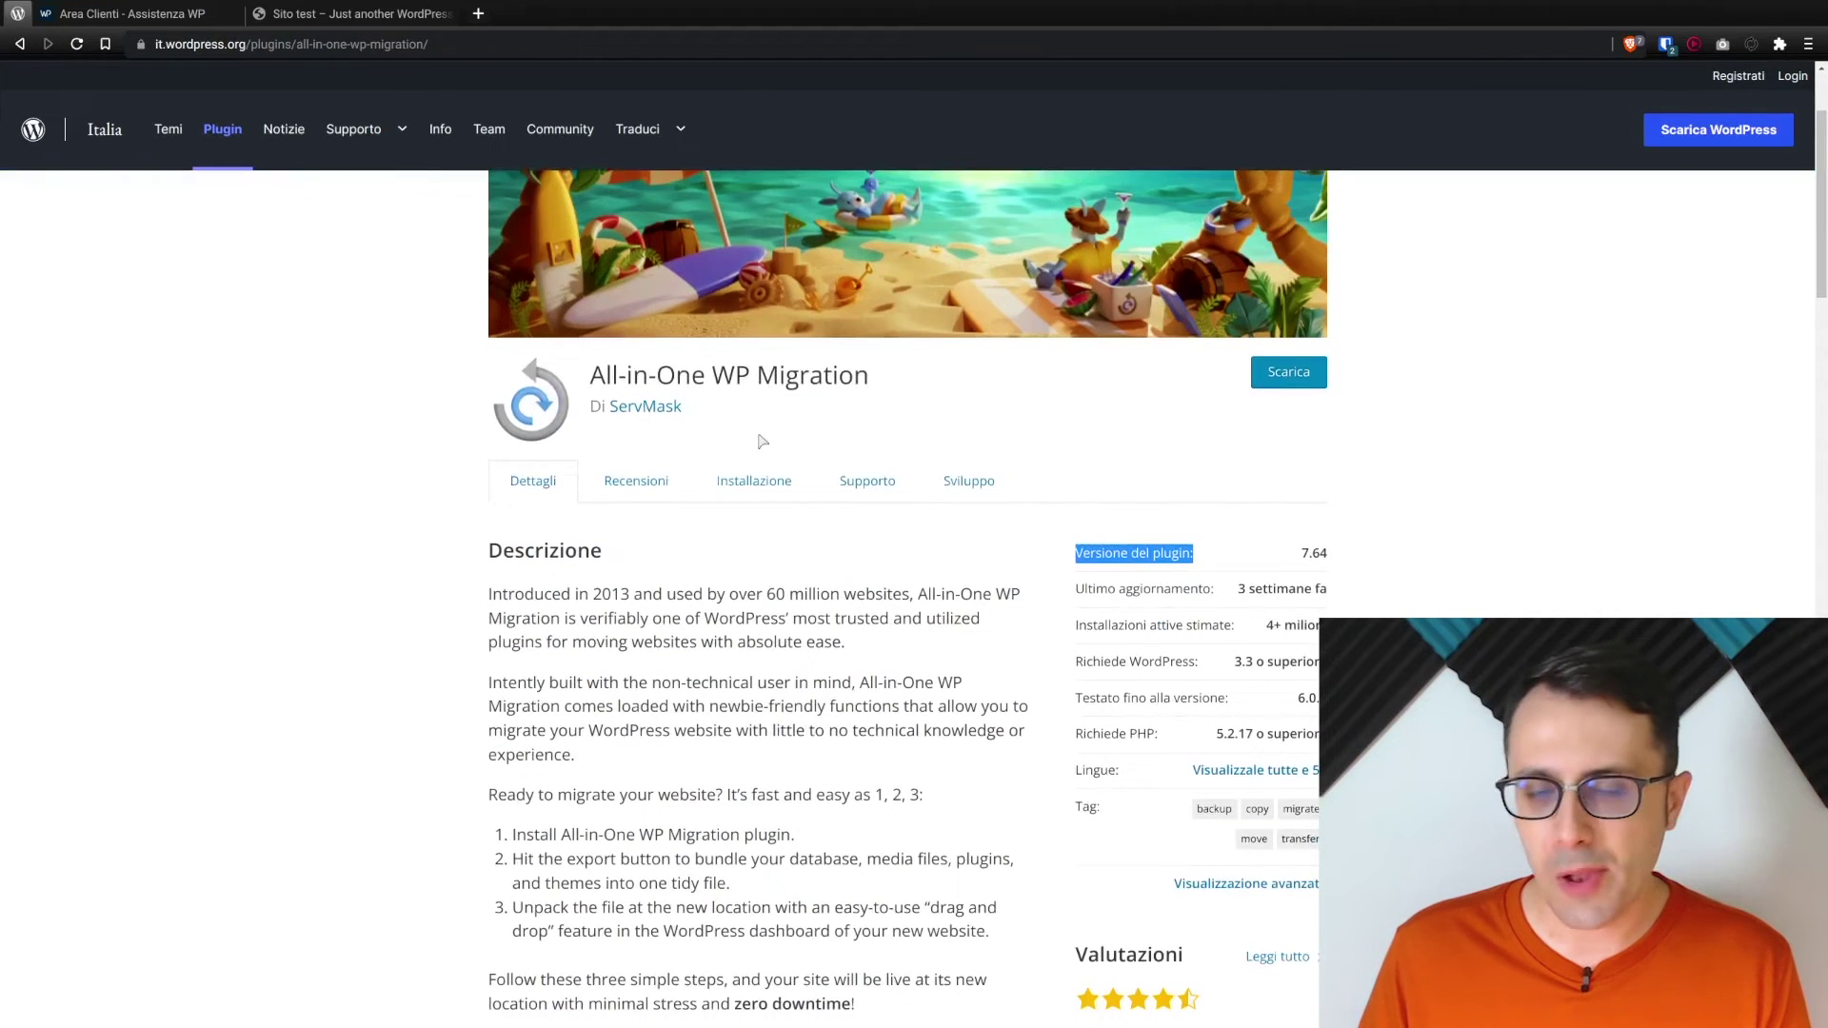
scroll(438, 523, "down", 3)
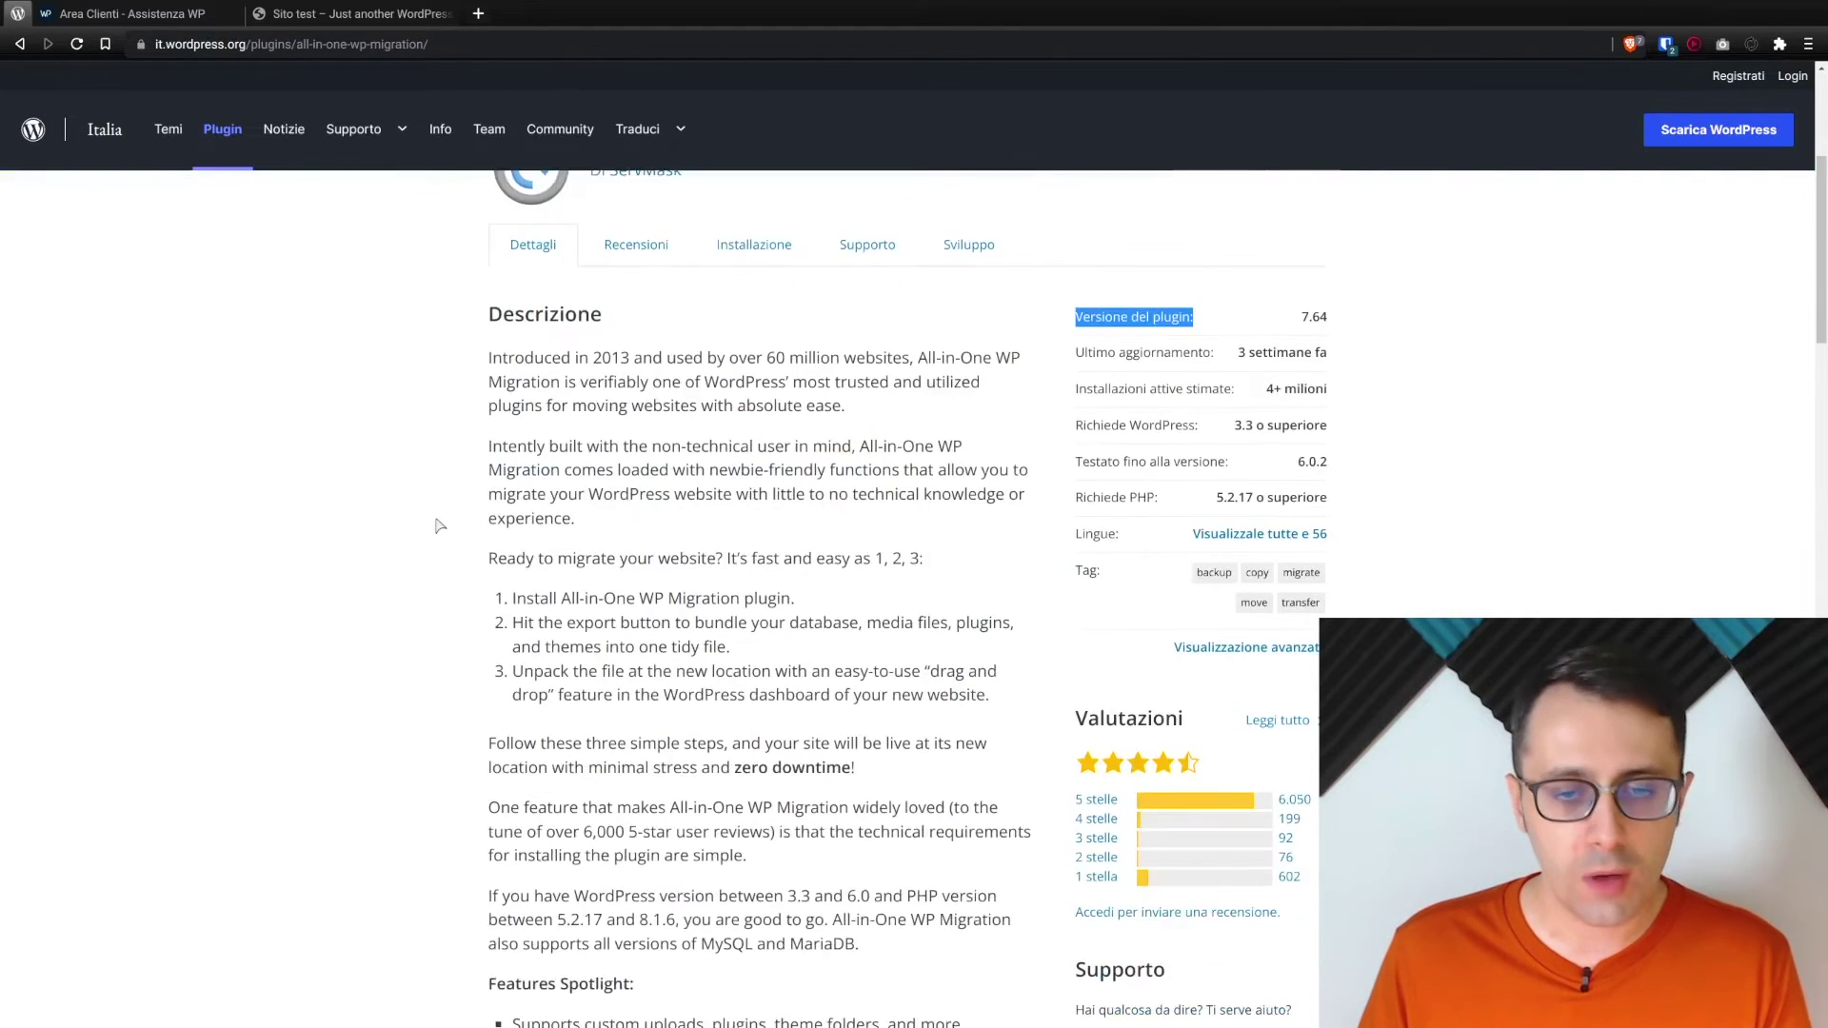
scroll(438, 523, "down", 3)
scroll(438, 522, "up", 8)
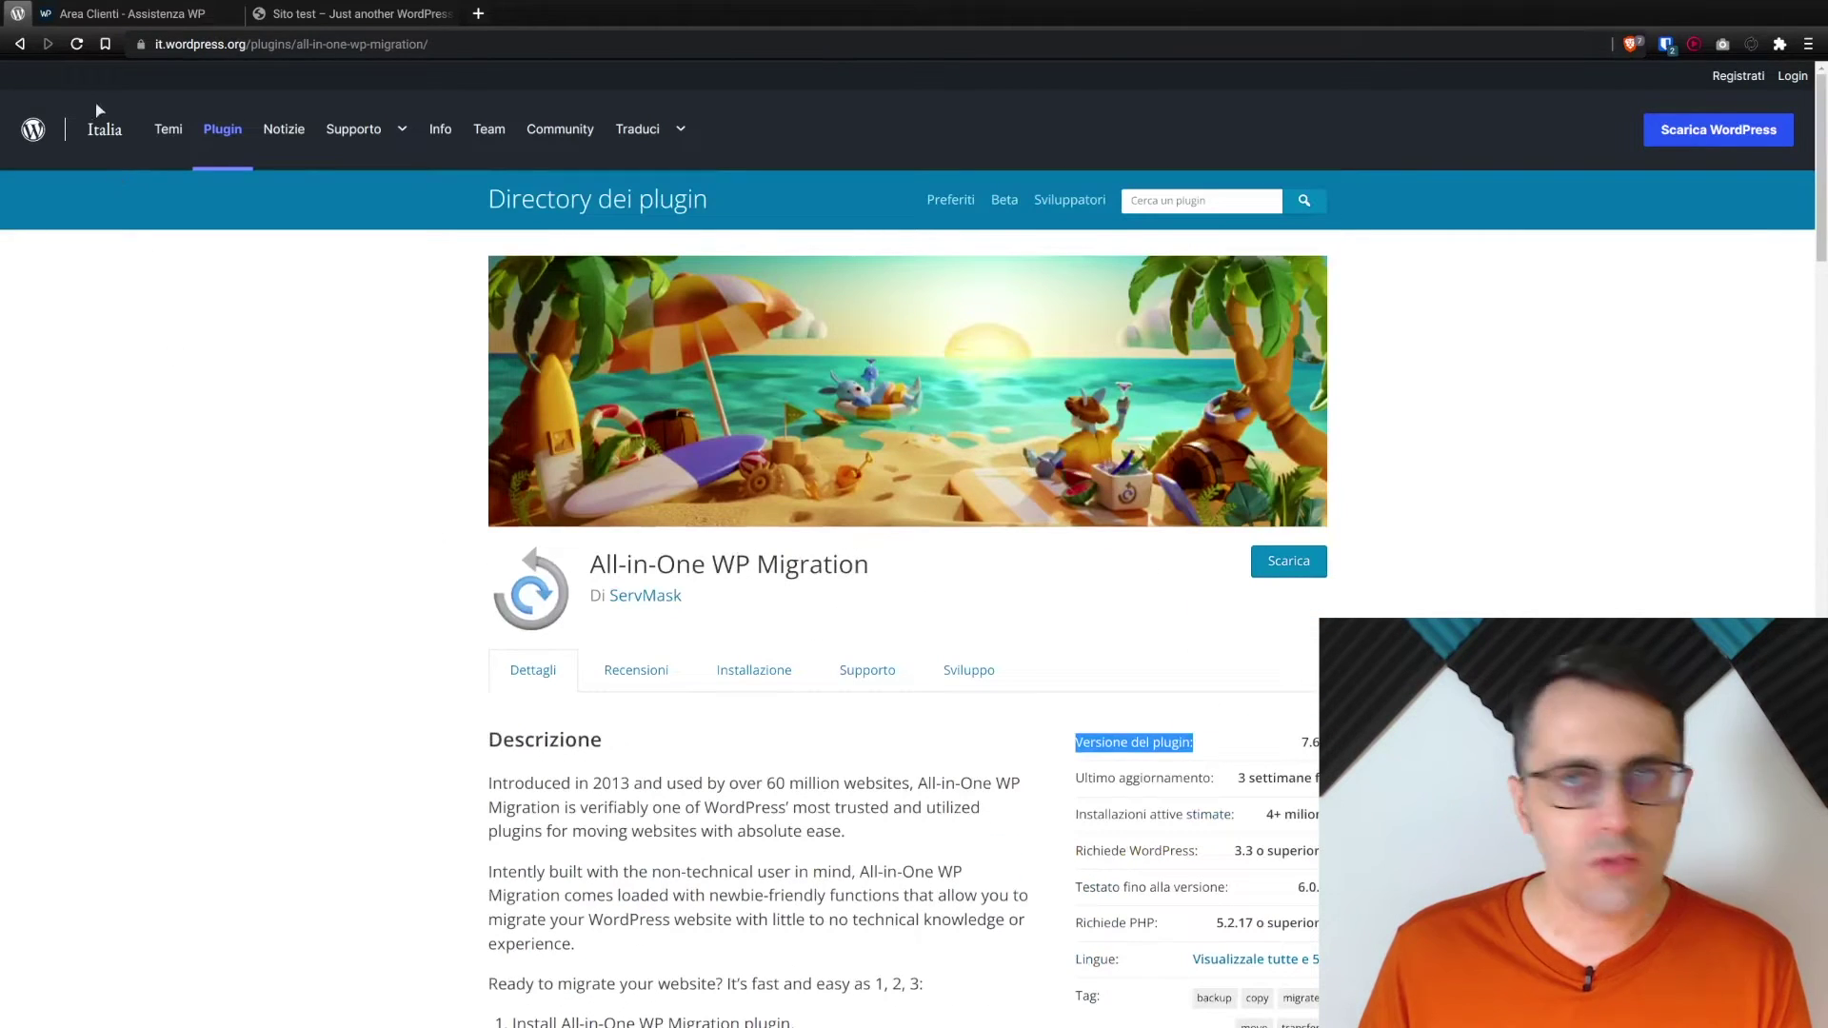
Step: From the client area, open the AssistenzaWP website in a separate tab and go to its Hosting page
left_click(121, 13)
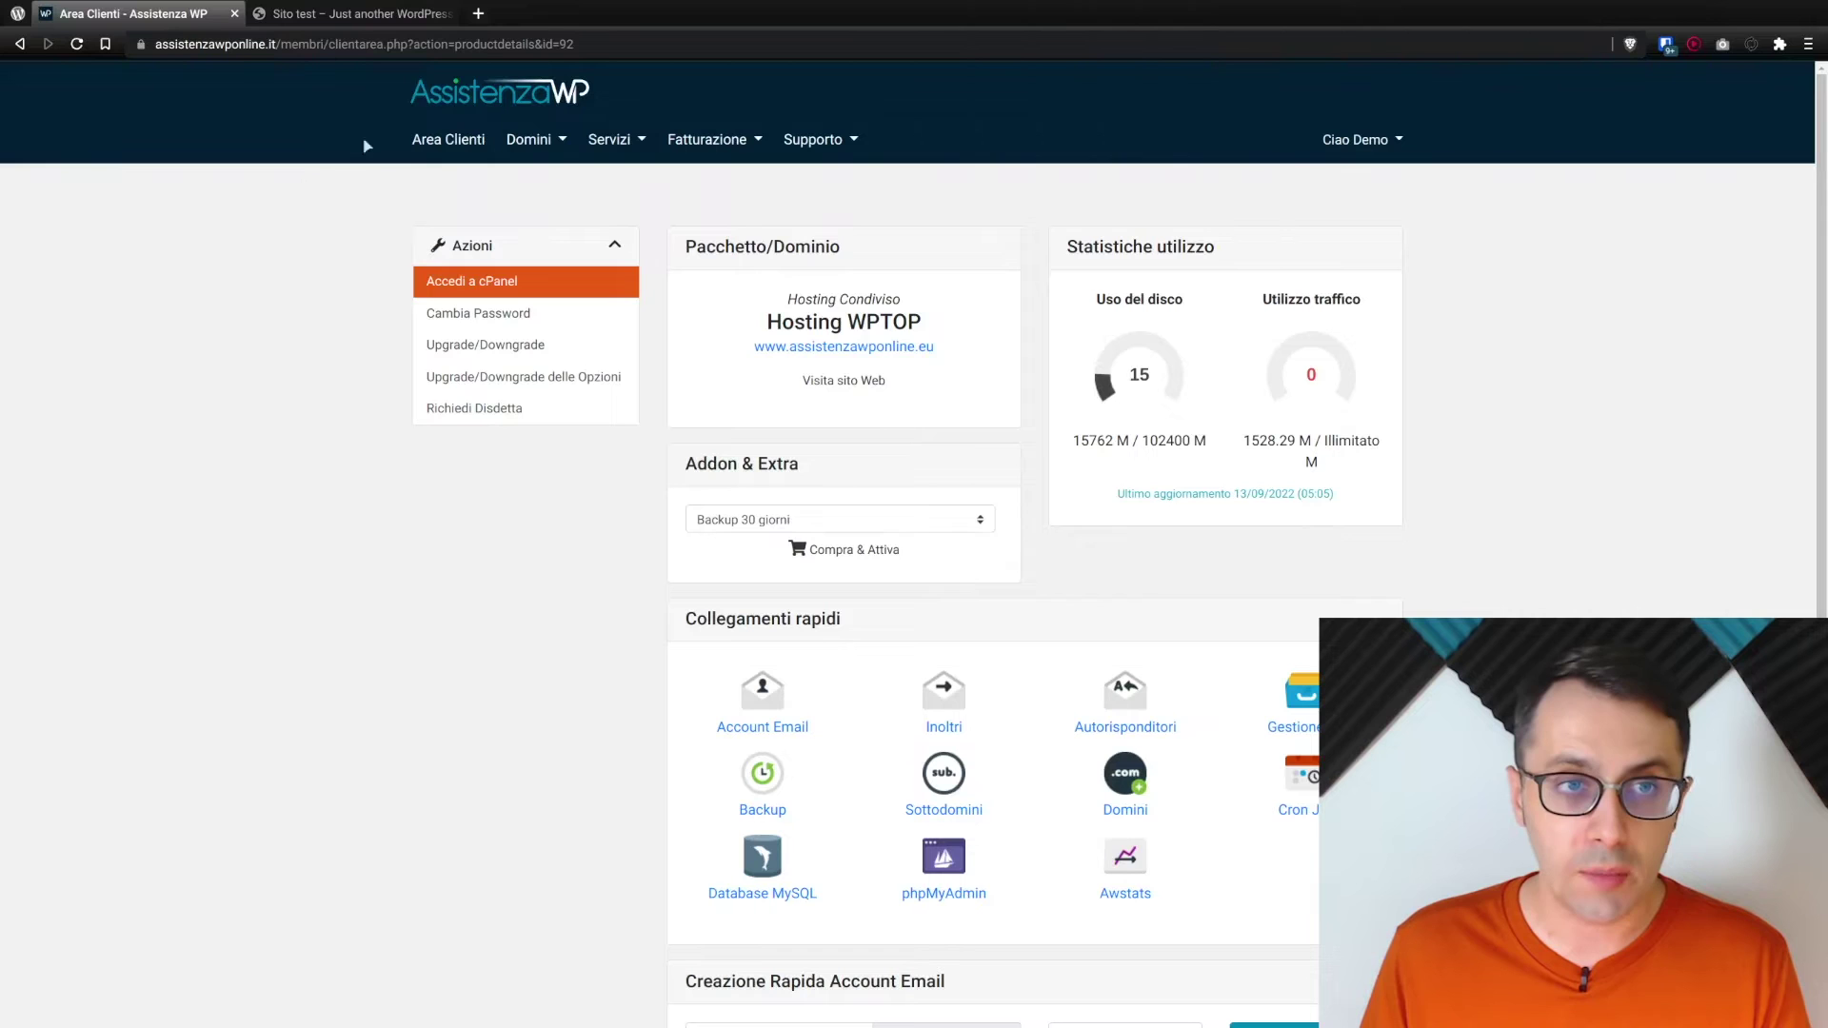
middle_click(466, 102)
key("ctrl+Tab")
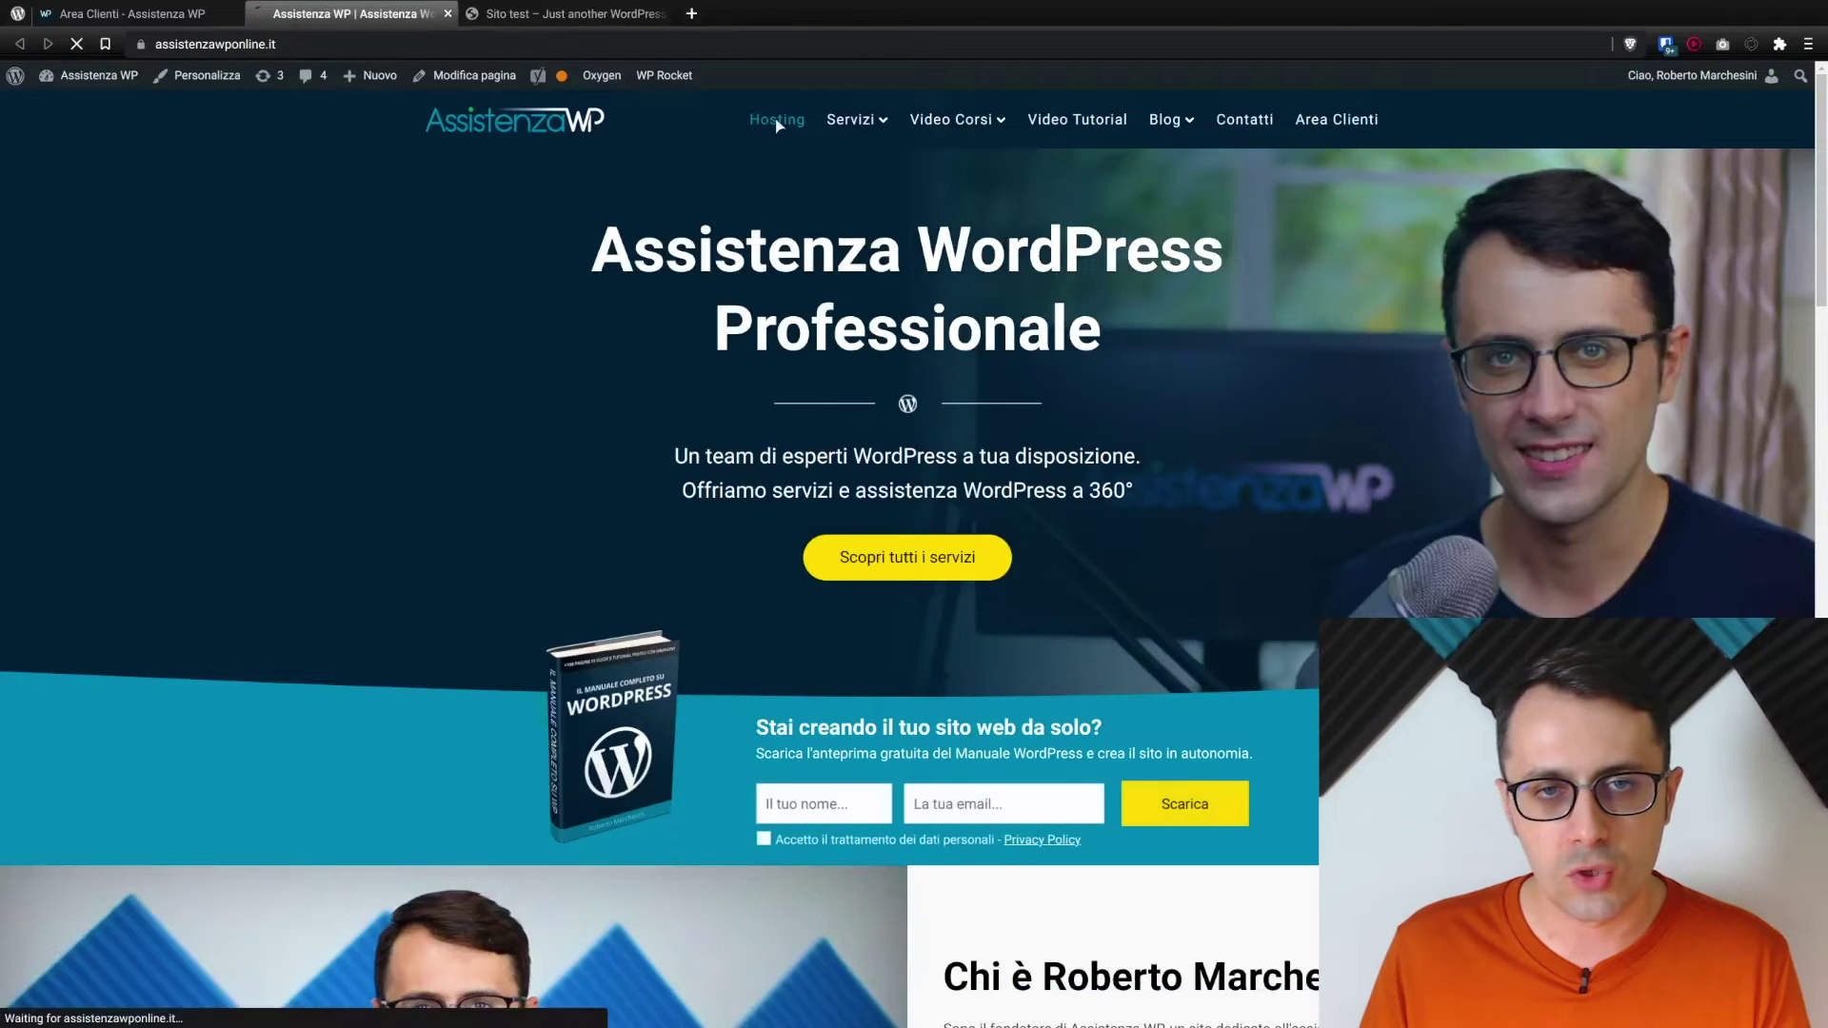
left_click(777, 121)
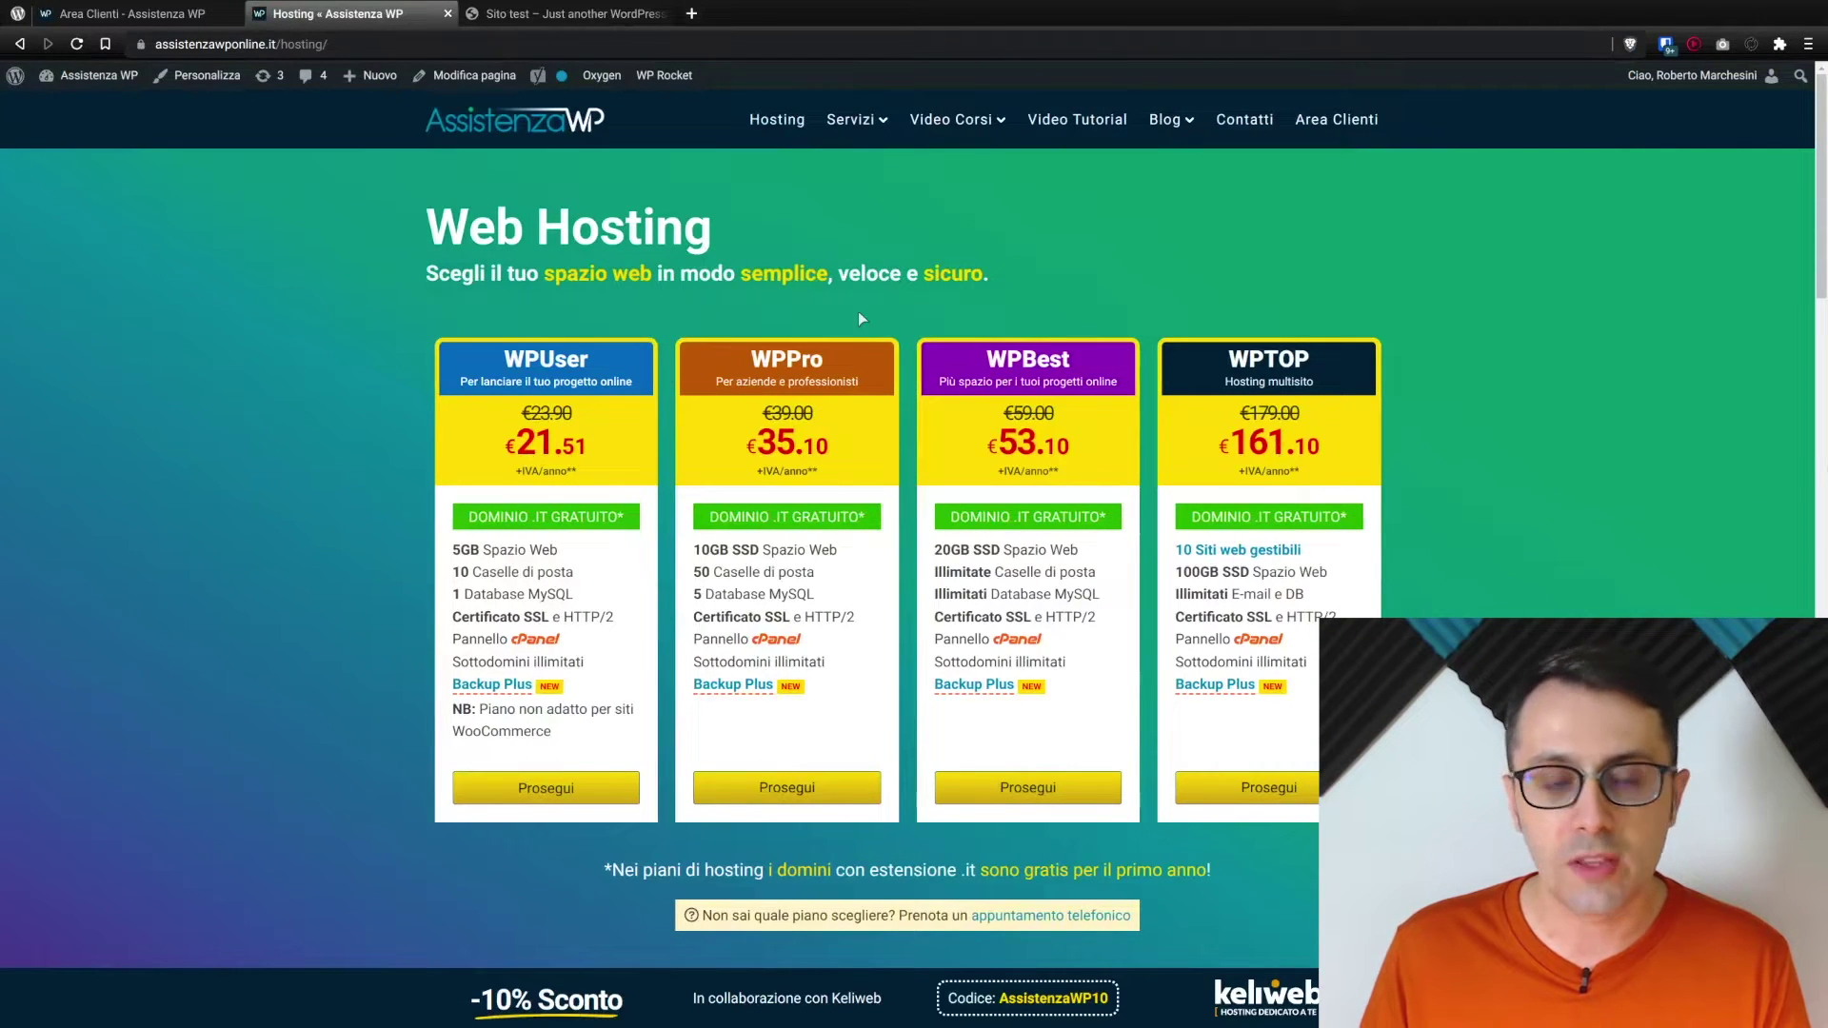
Step: Compare the web hosting plans, view the WPPro plan's domain selection page and return to the client area
scroll(1110, 457, "down", 2)
scroll(1110, 461, "up", 2)
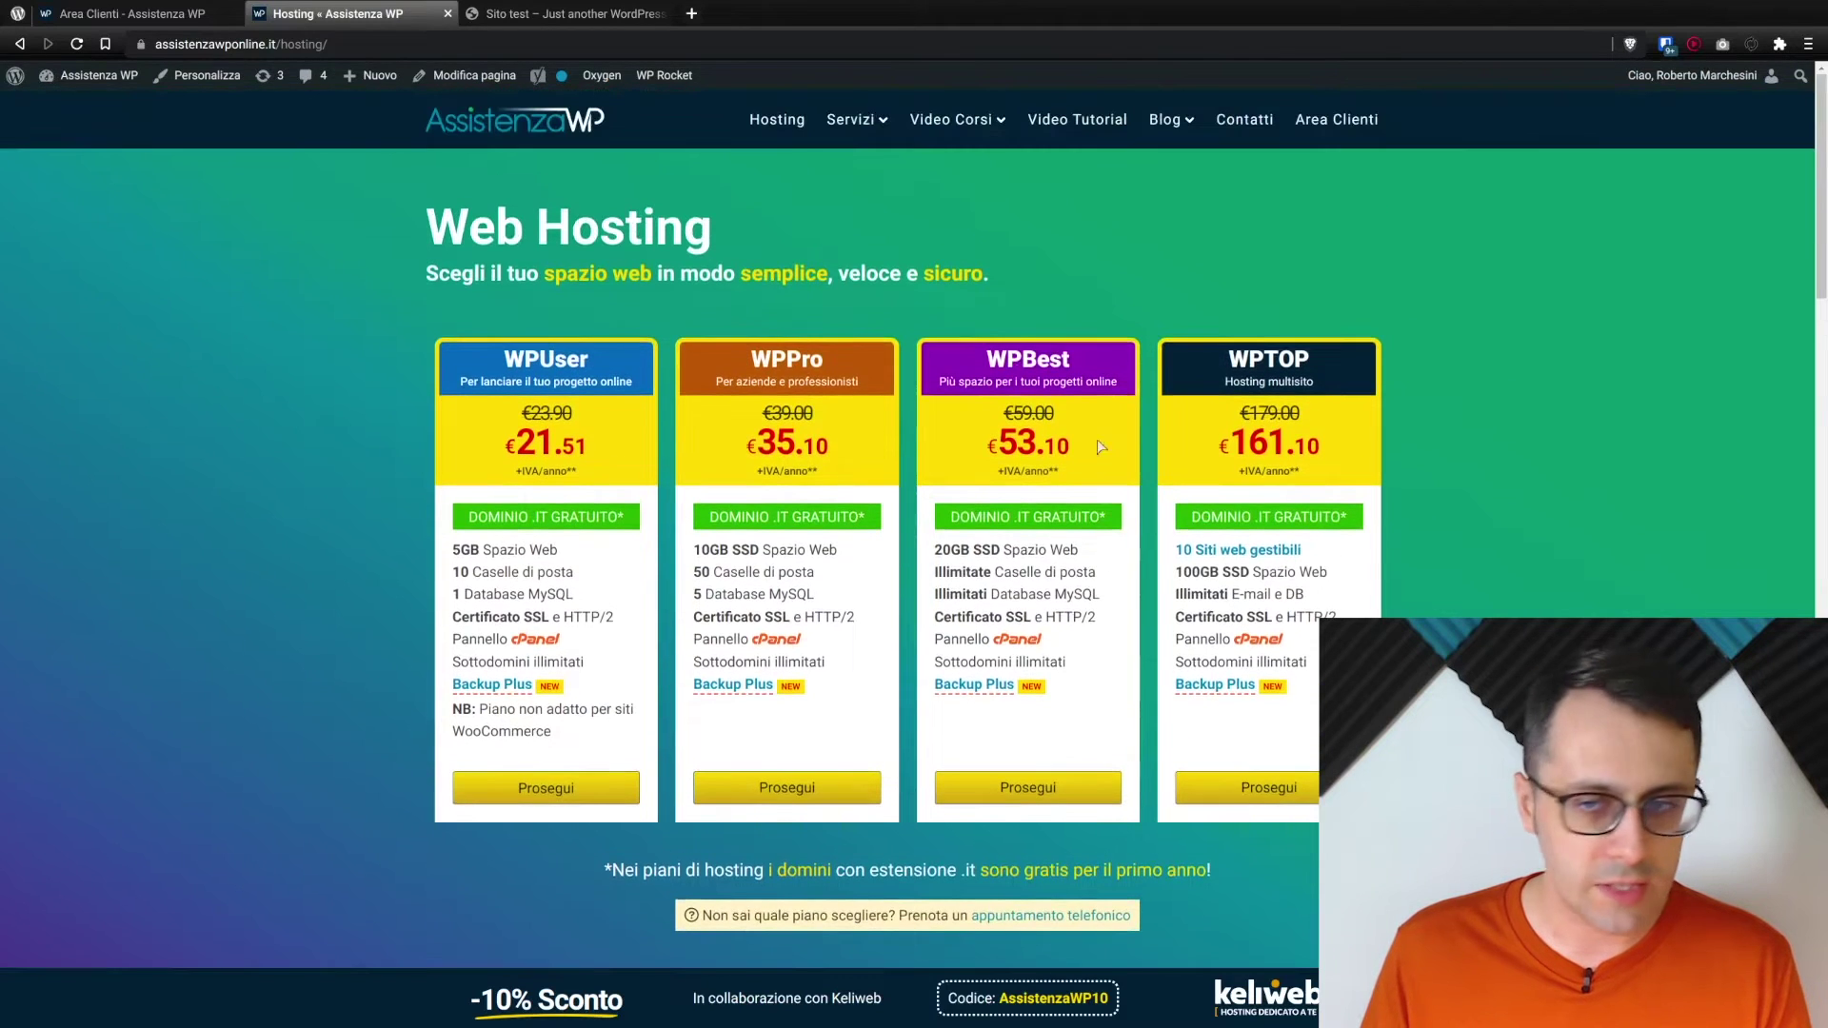
scroll(533, 476, "down", 2)
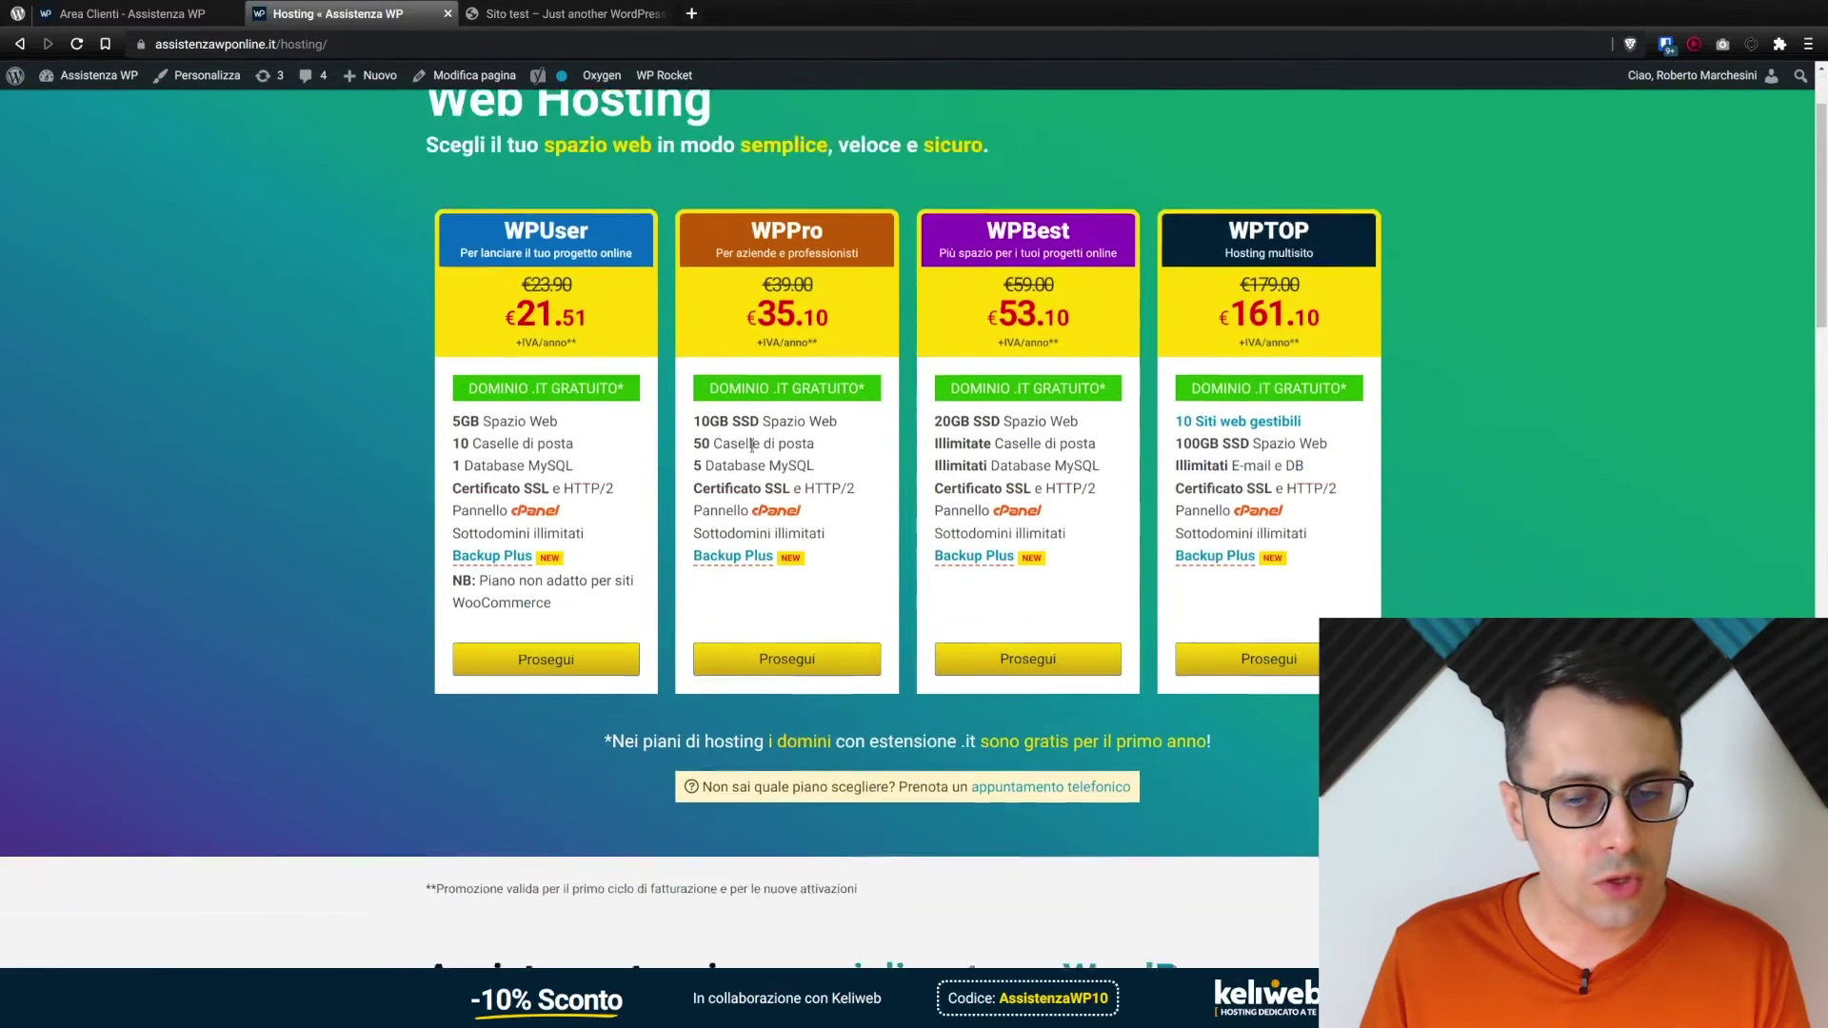
scroll(552, 419, "up", 2)
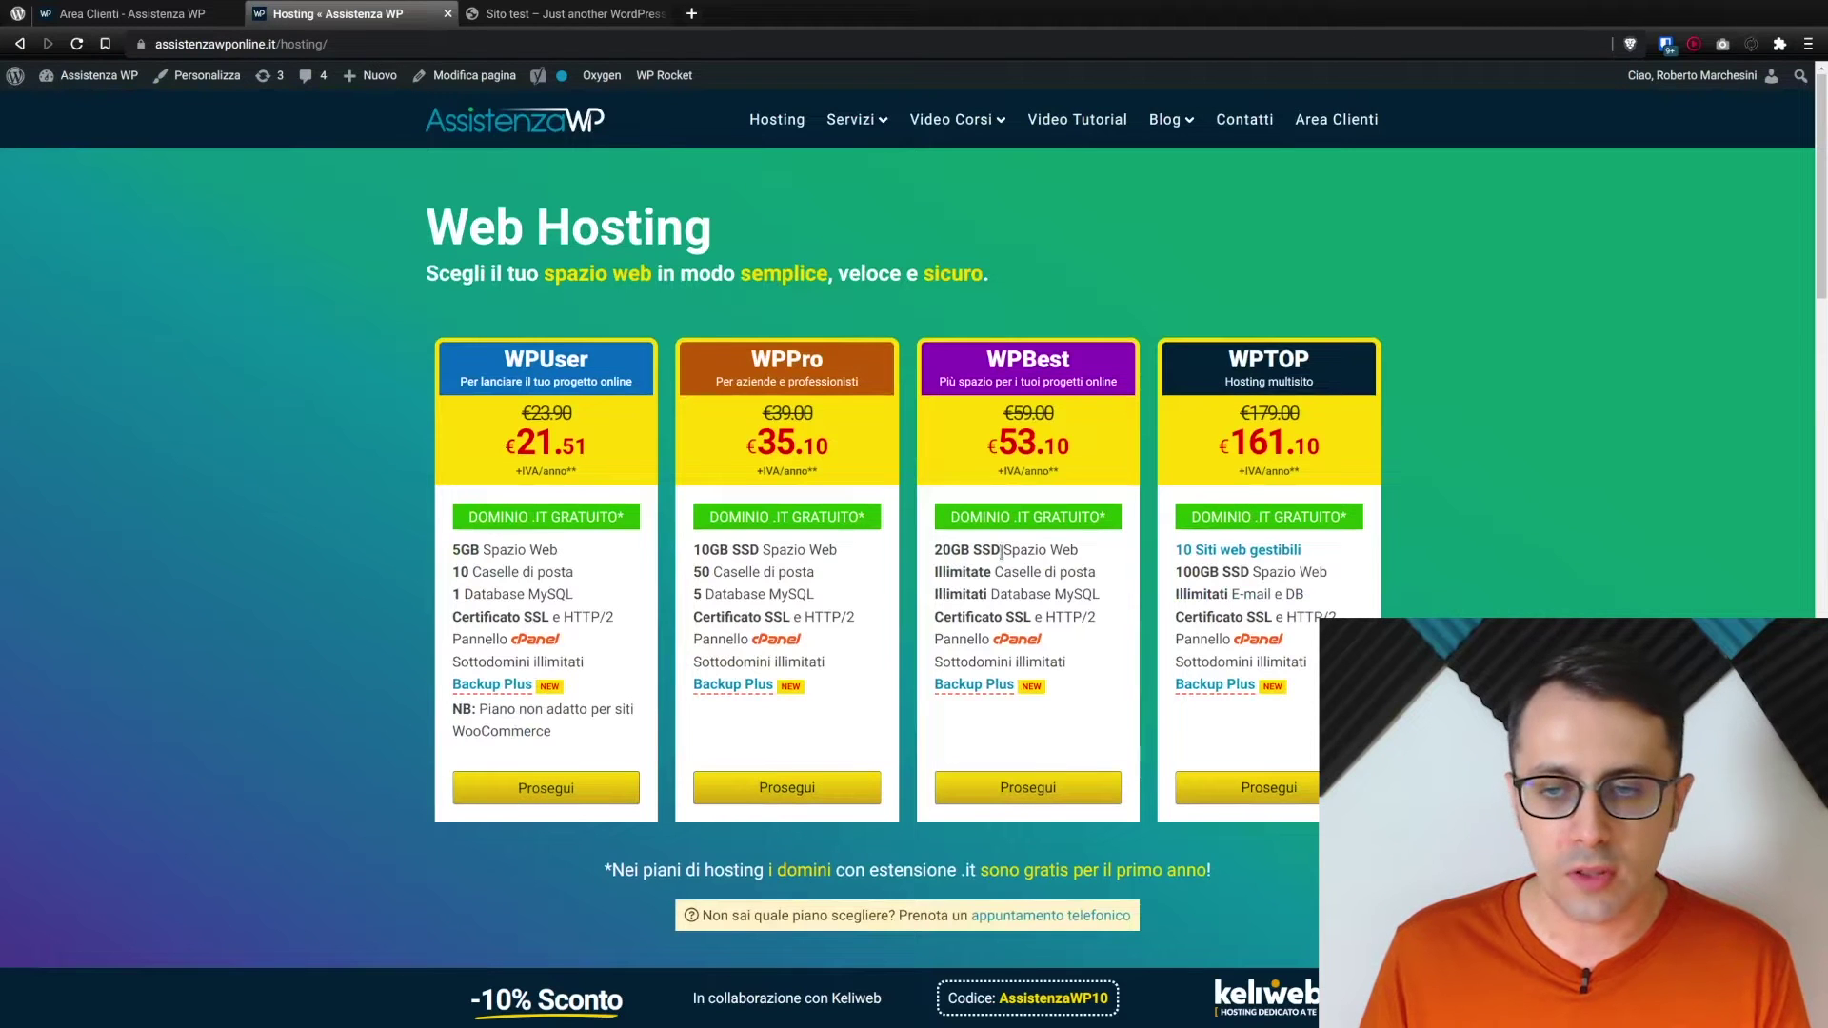
left_click(812, 792)
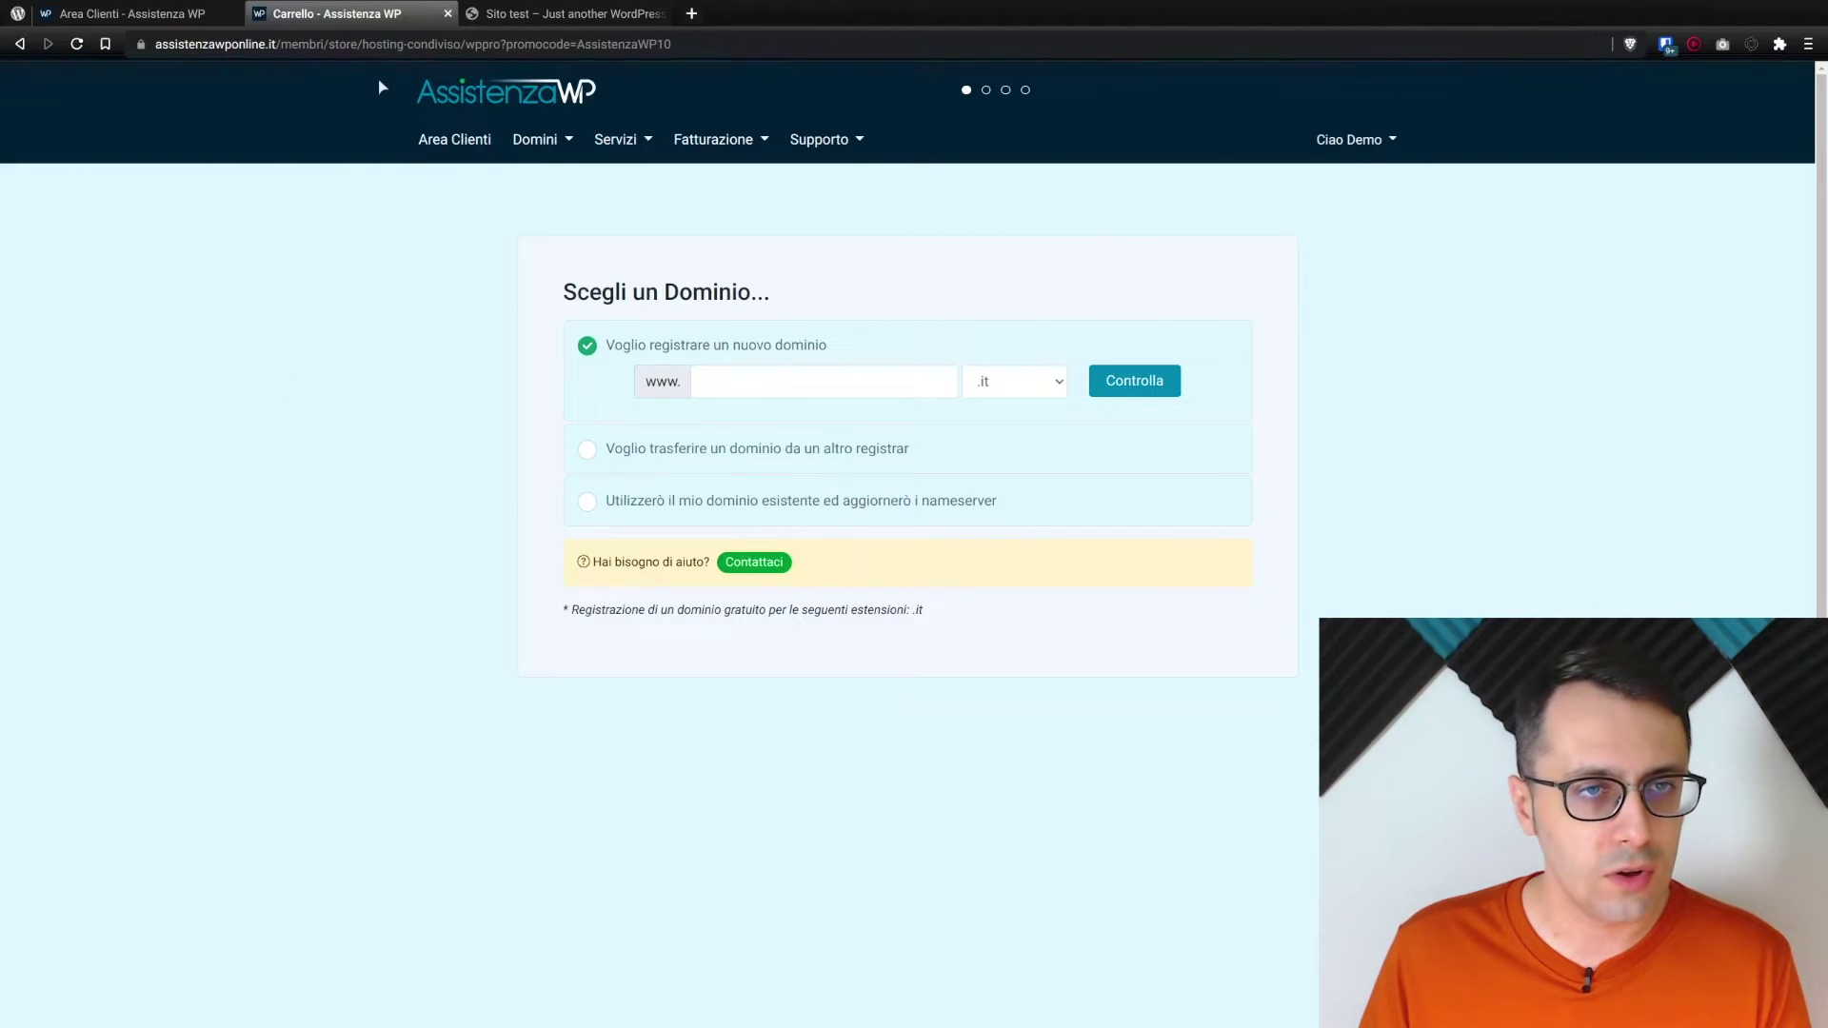
left_click(447, 13)
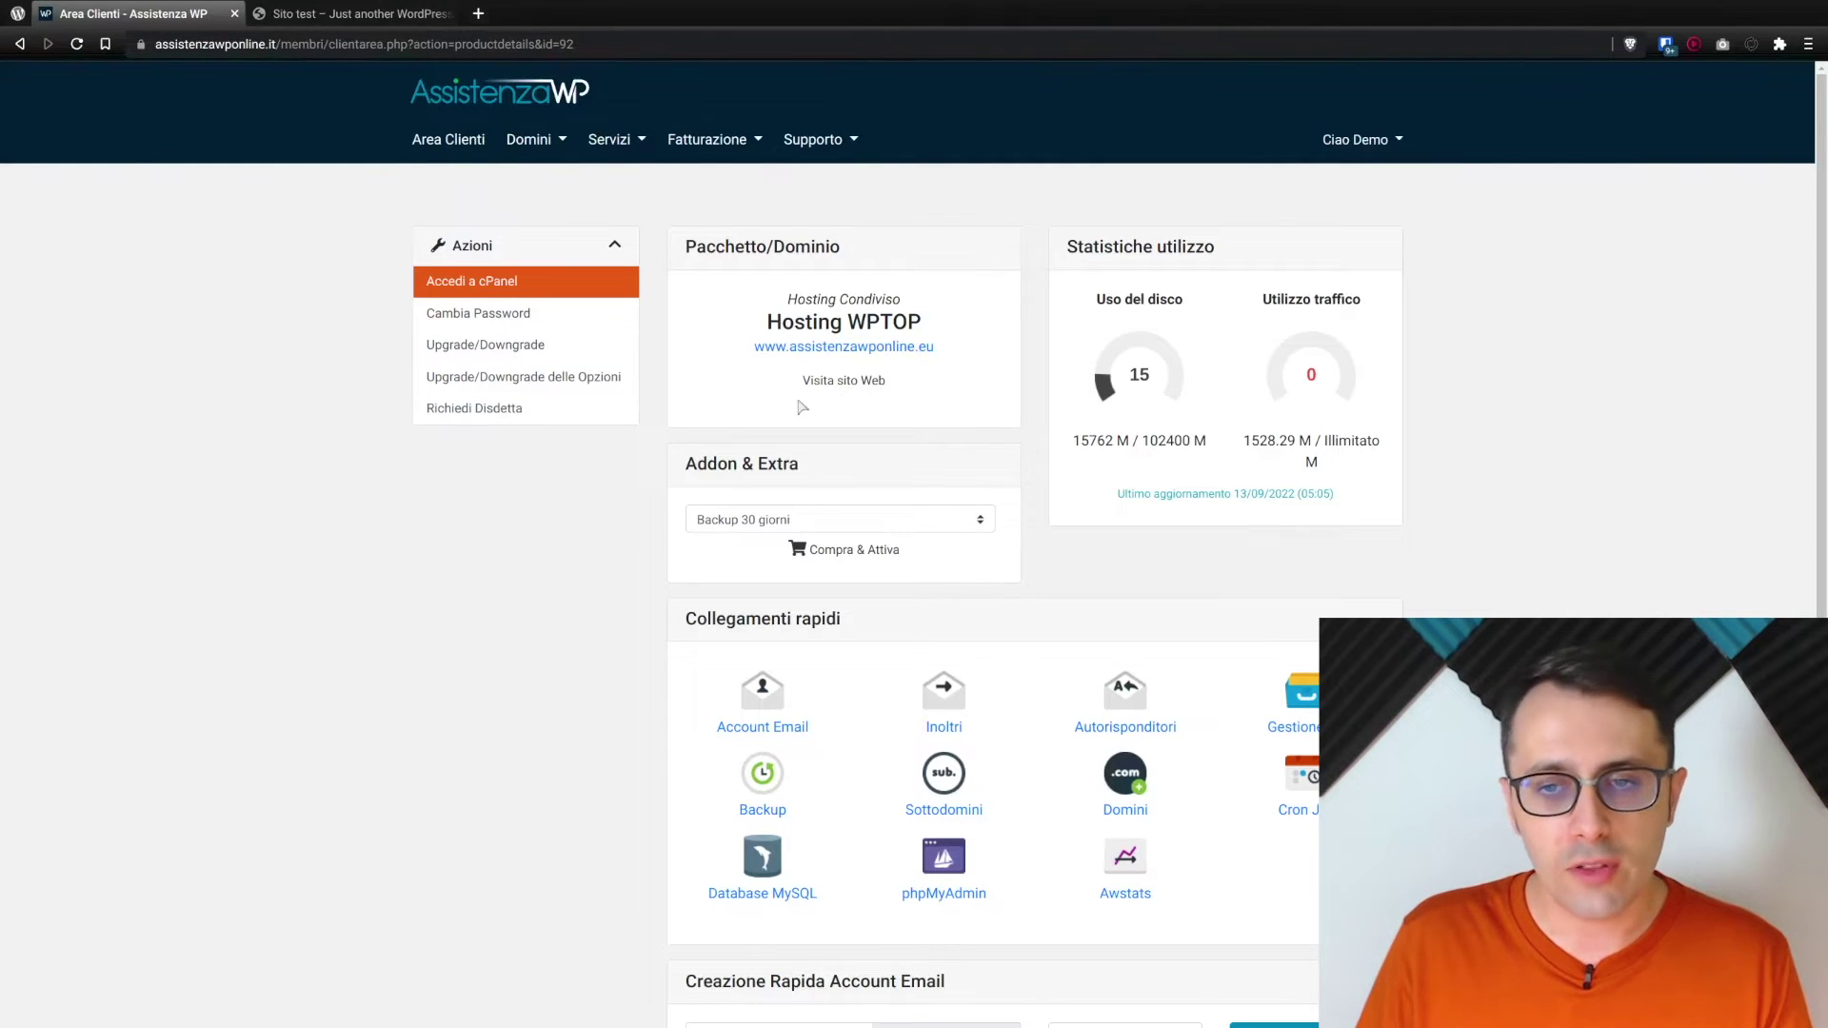
left_click(805, 348)
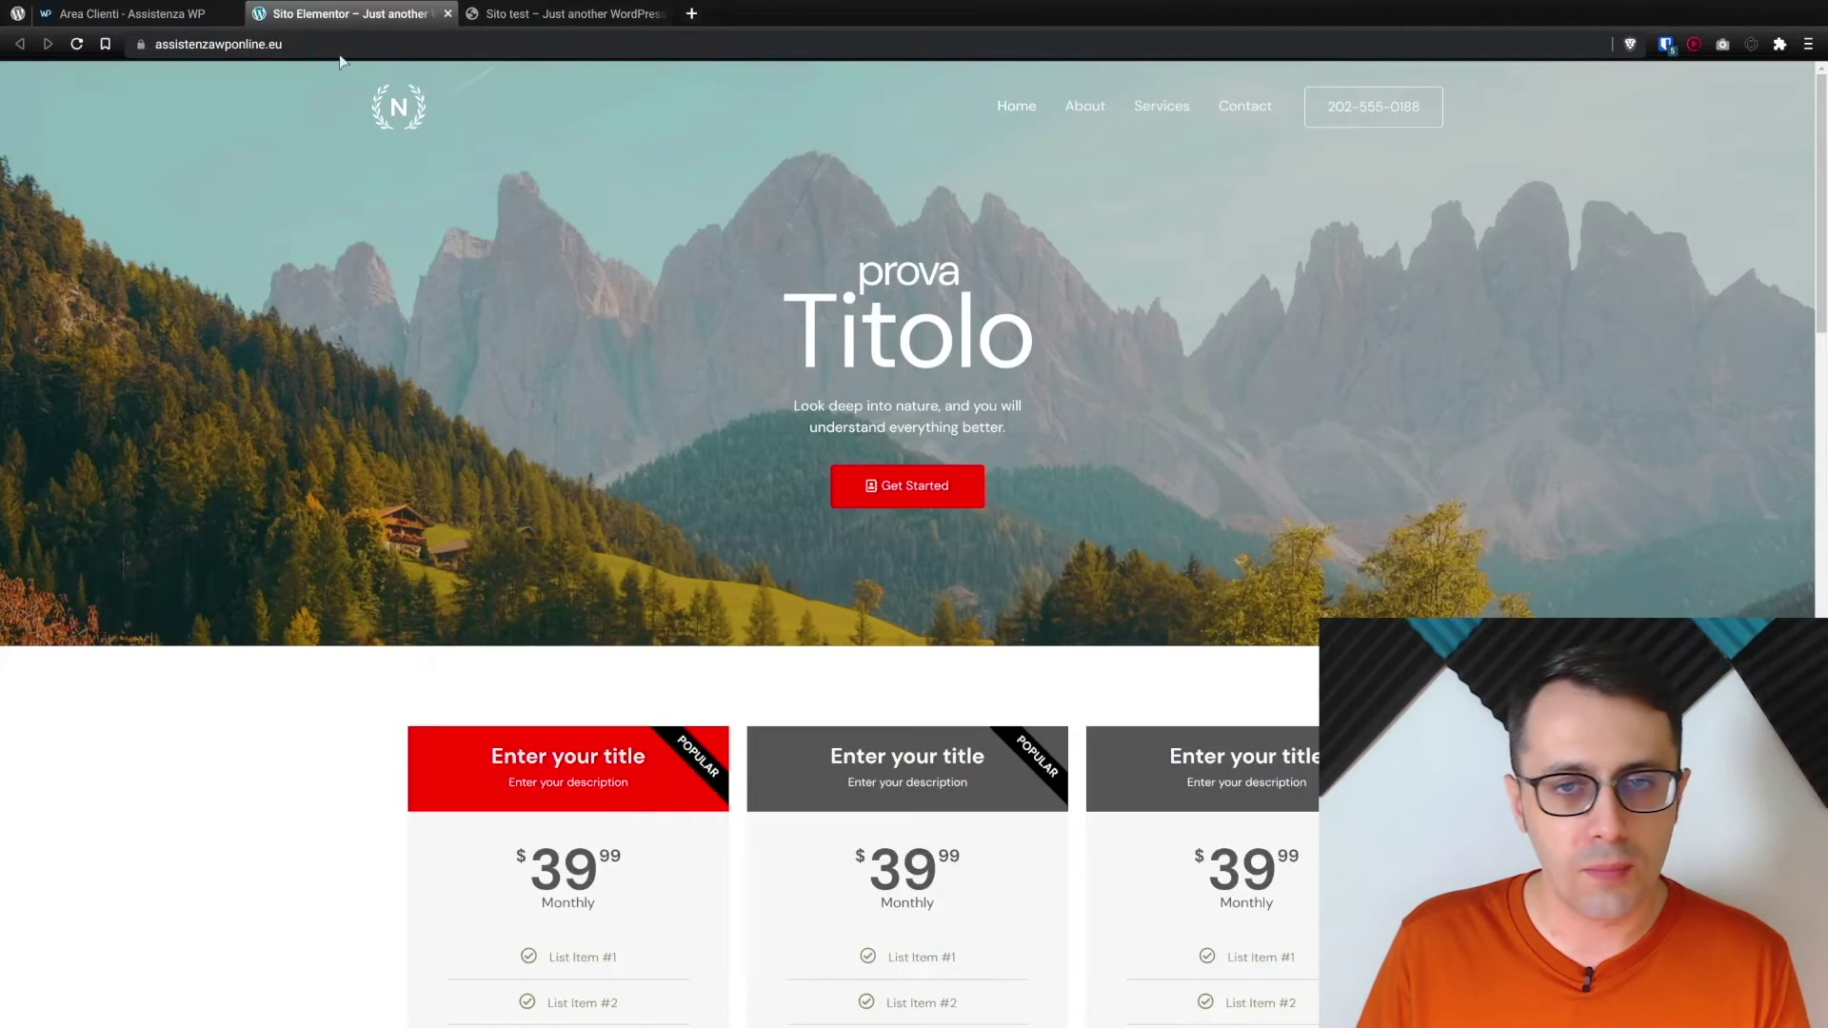
scroll(1138, 185, "down", 3)
scroll(1139, 185, "up", 3)
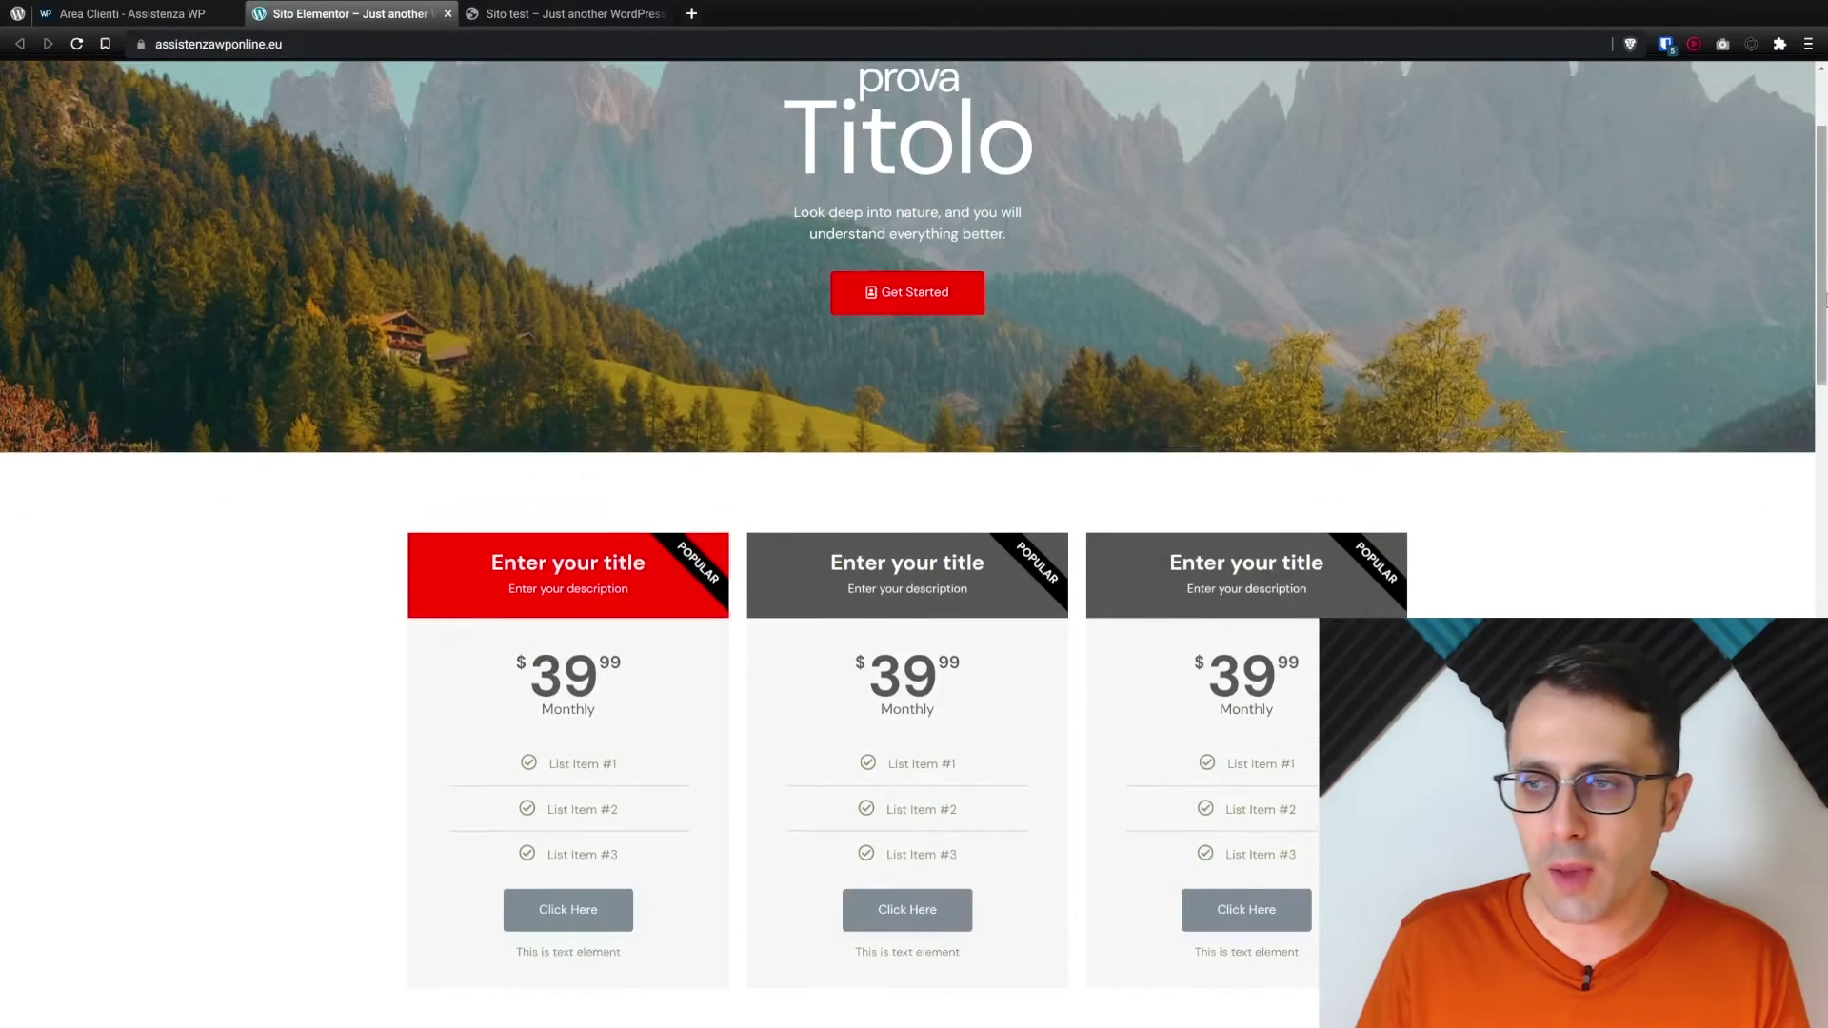
mouse_move(1822, 162)
left_mouse_down()
mouse_move(1820, 763)
mouse_move(1821, 162)
left_mouse_up()
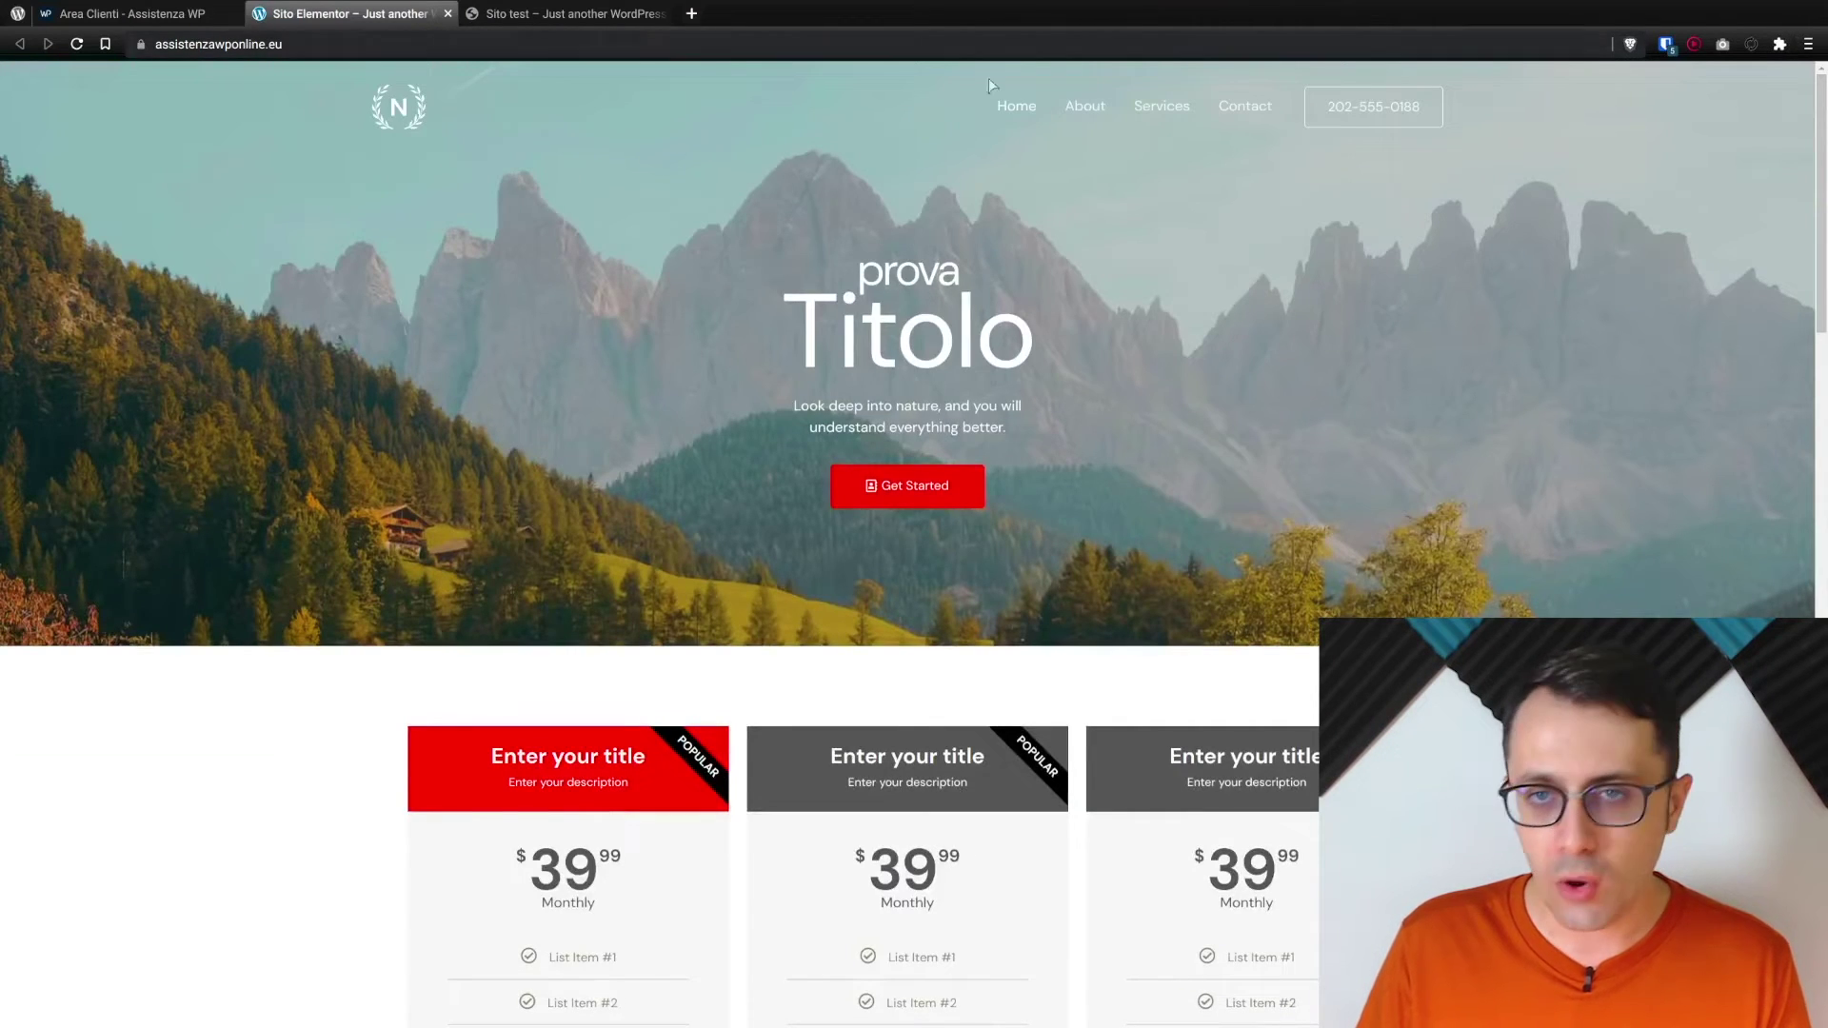
Step: Look through the About page of the online site
left_click(1087, 109)
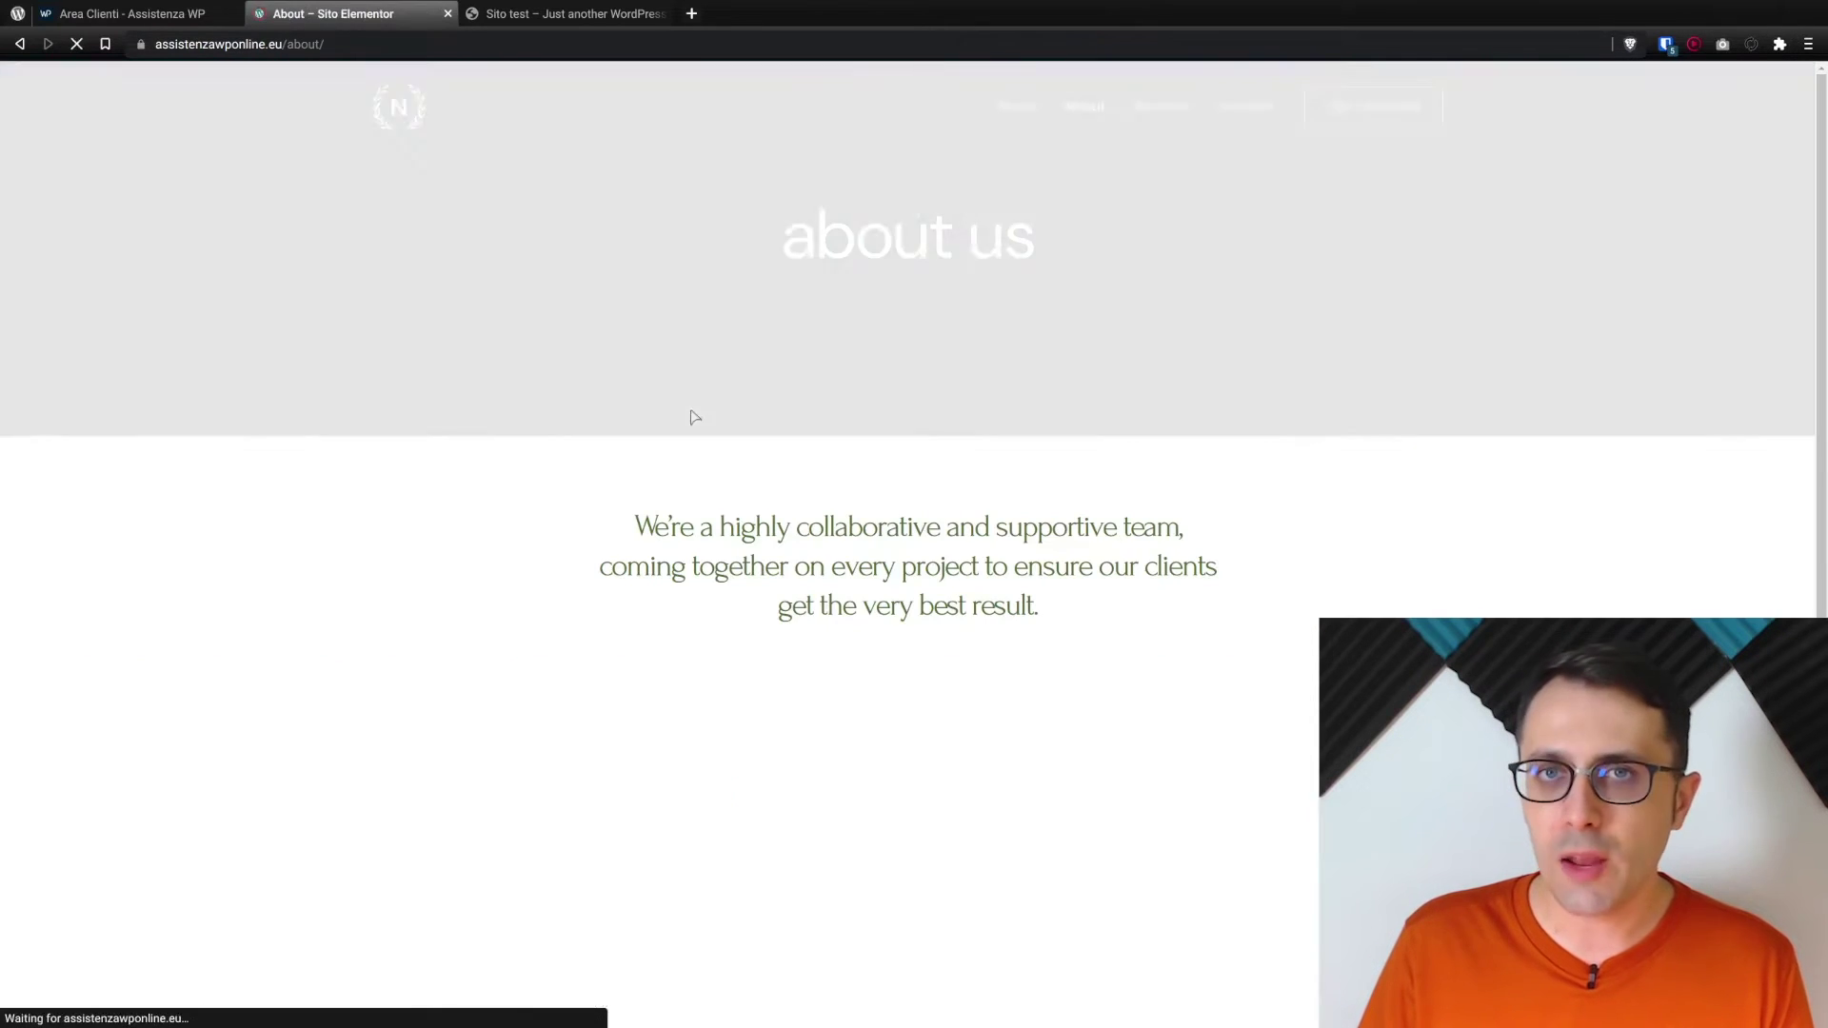
scroll(874, 307, "down", 3)
scroll(1501, 387, "down", 5)
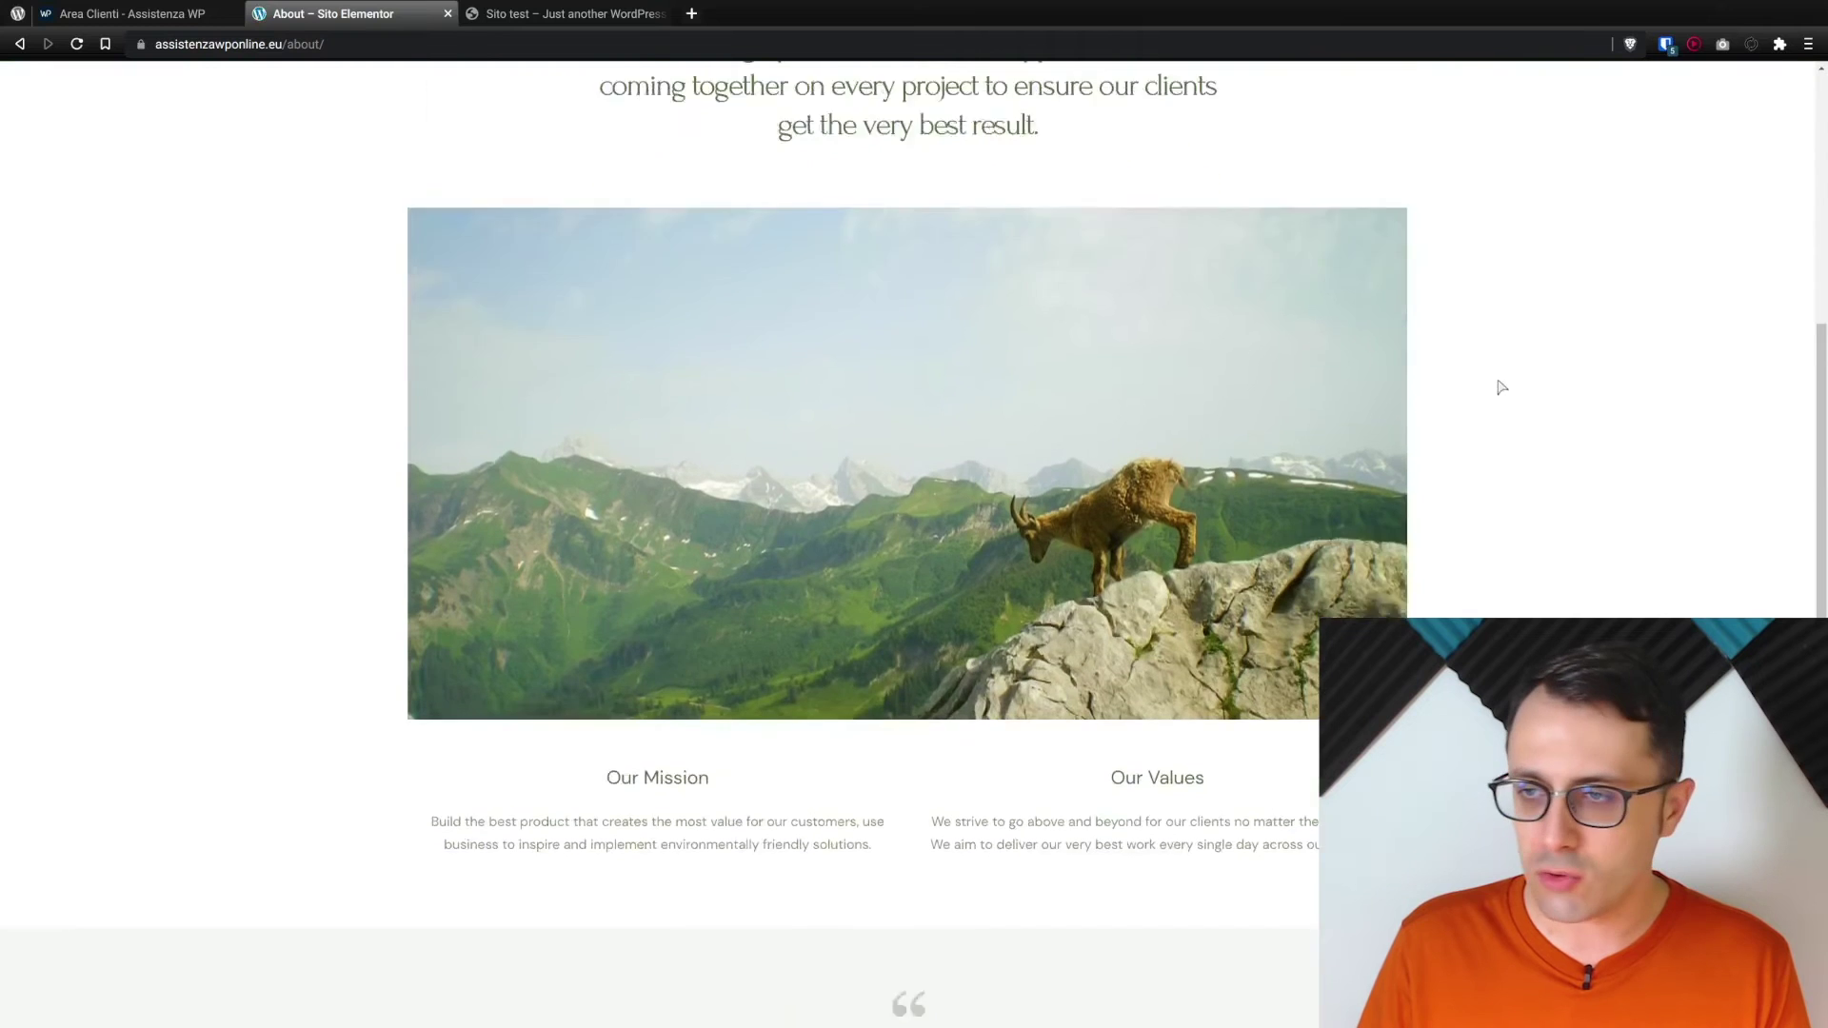
scroll(1738, 147, "up", 8)
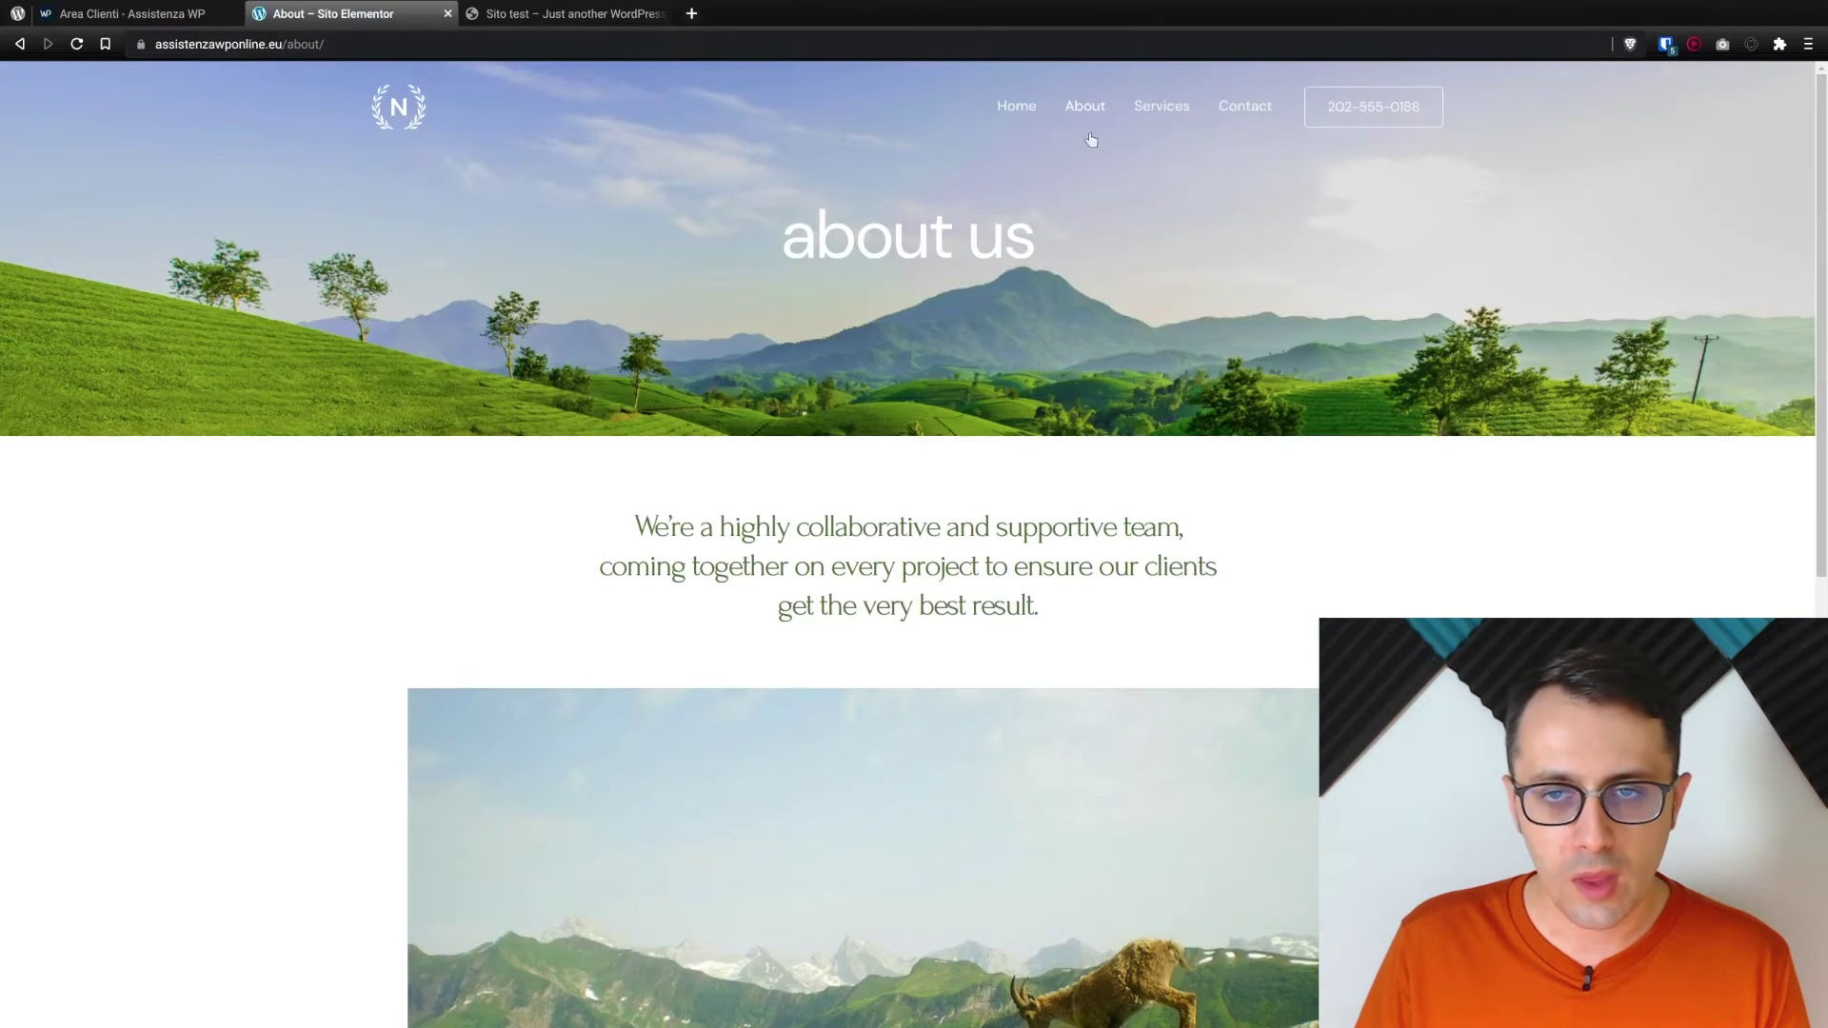
Step: Look through the Services and Contact pages of the online site
left_click(1157, 98)
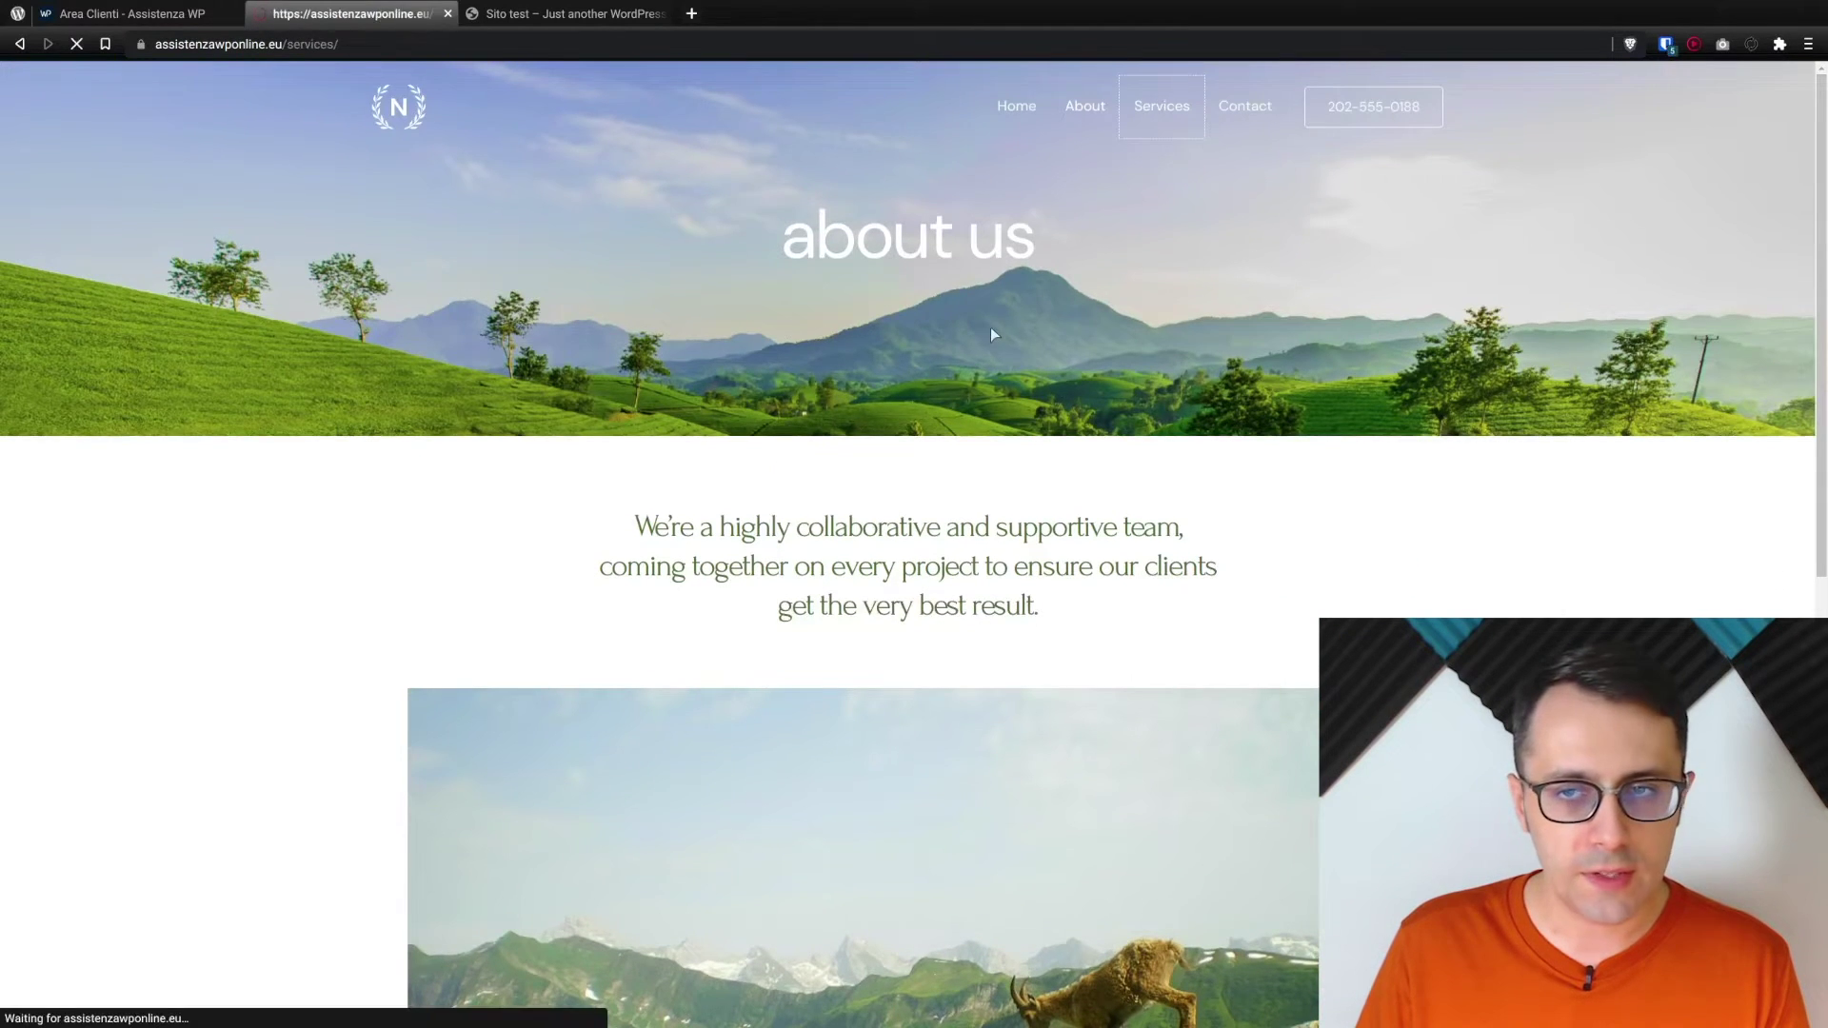
scroll(1538, 489, "down", 10)
scroll(1204, 226, "down", 2)
scroll(1204, 226, "up", 10)
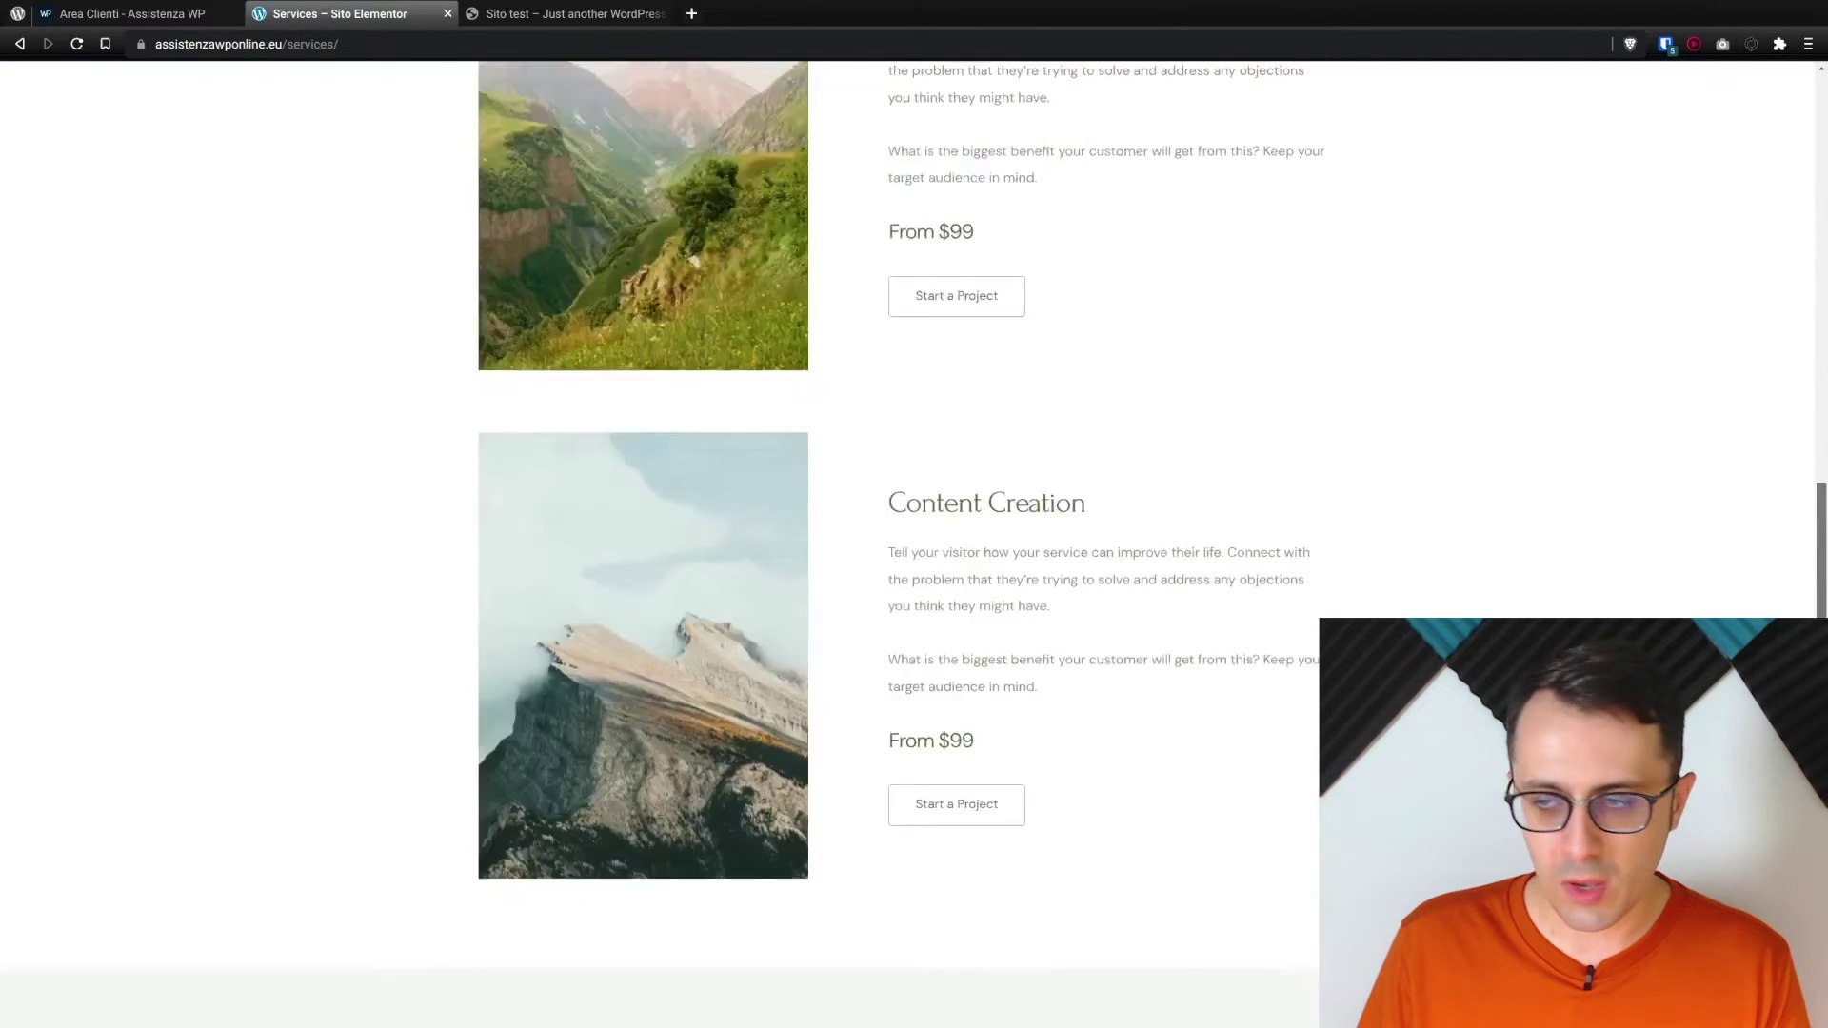
left_click(1242, 108)
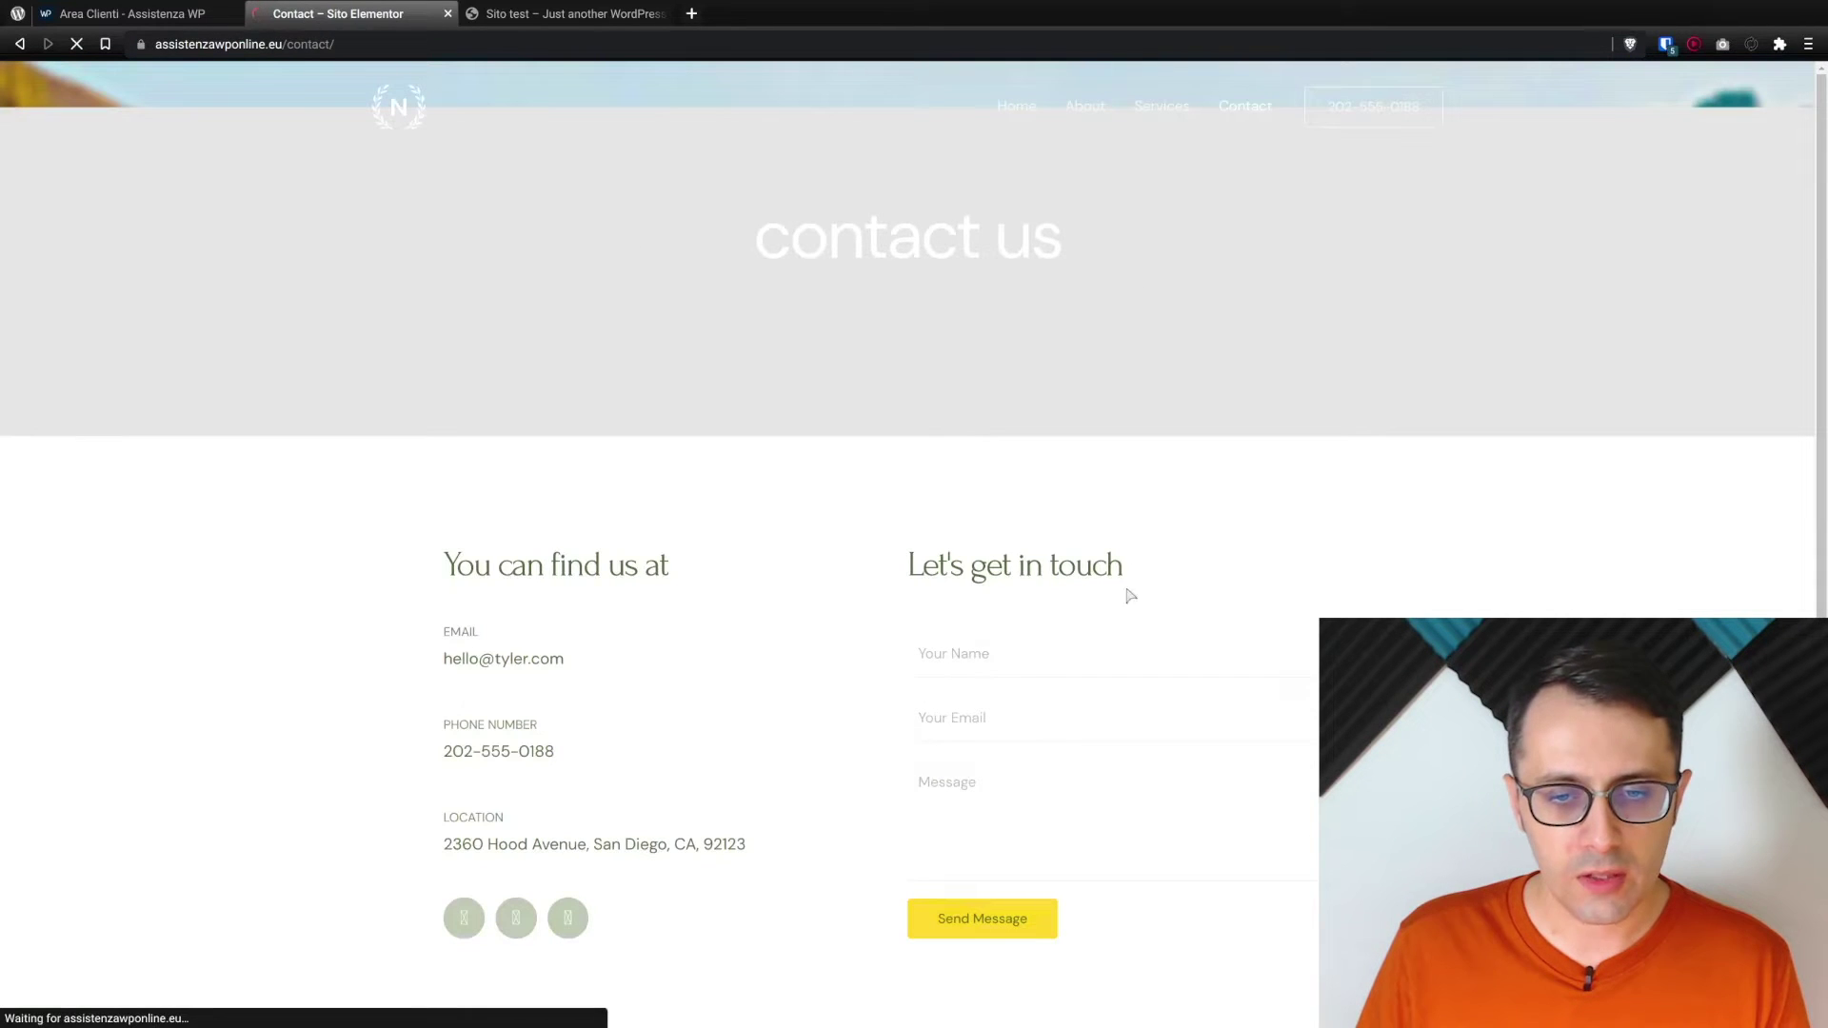
scroll(1162, 653, "down", 4)
scroll(1162, 633, "up", 4)
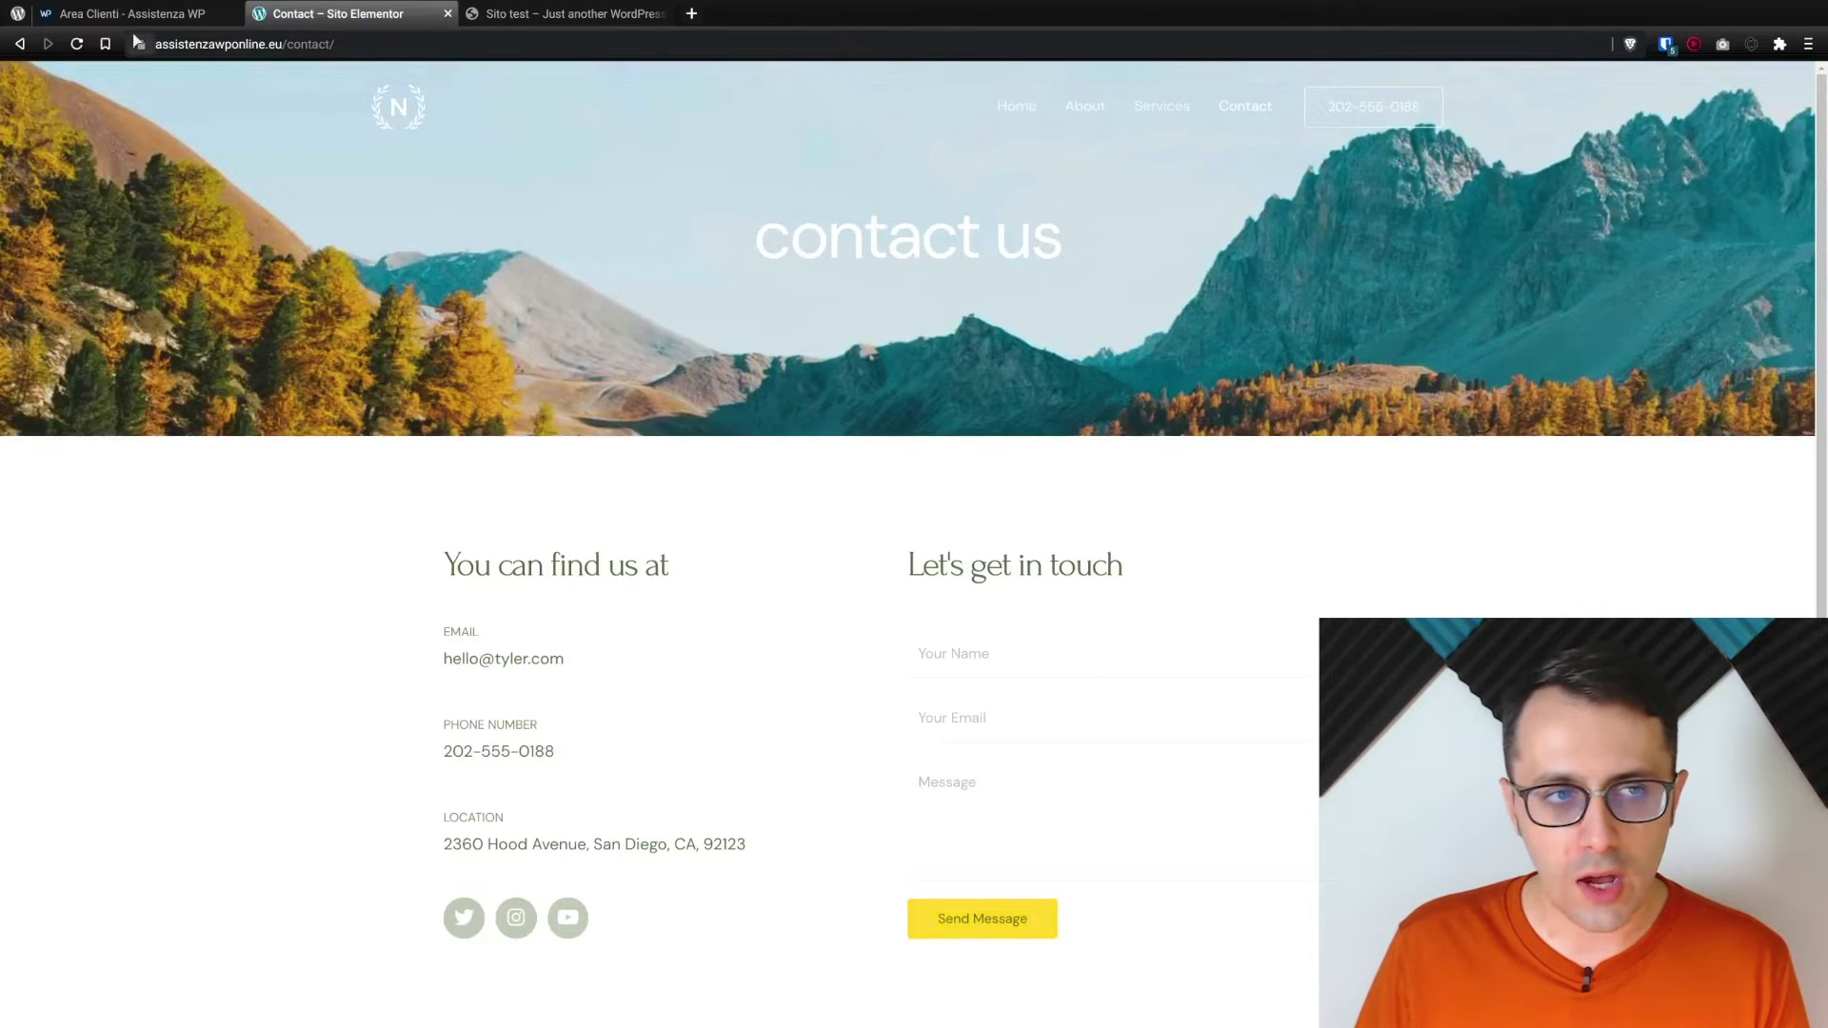
Step: Go to the wp-admin address of assistenzawponline.eu to bring up its WordPress login
left_click_drag(283, 44, 569, 63)
key("BackSpace")
type("w")
key("Return")
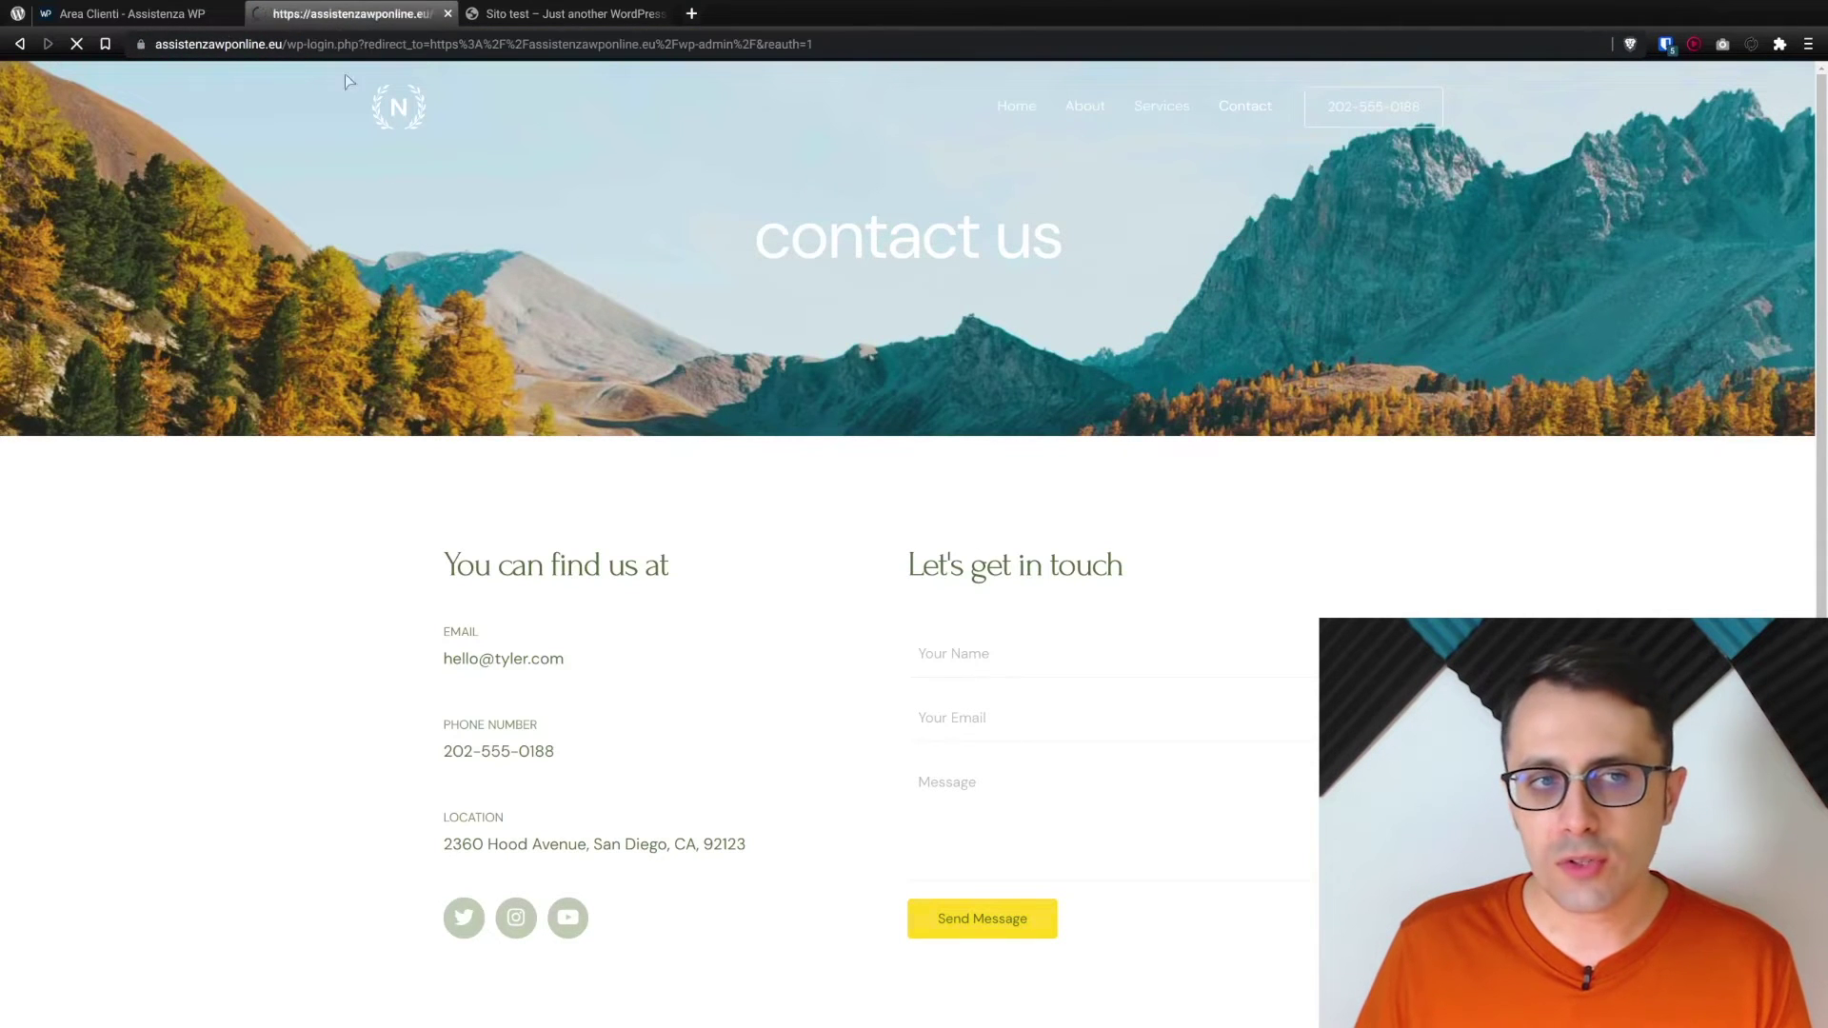
Step: Switch to the local test site at localhost/wp and inspect its files in the /var/www/html/wp folder
left_click(575, 16)
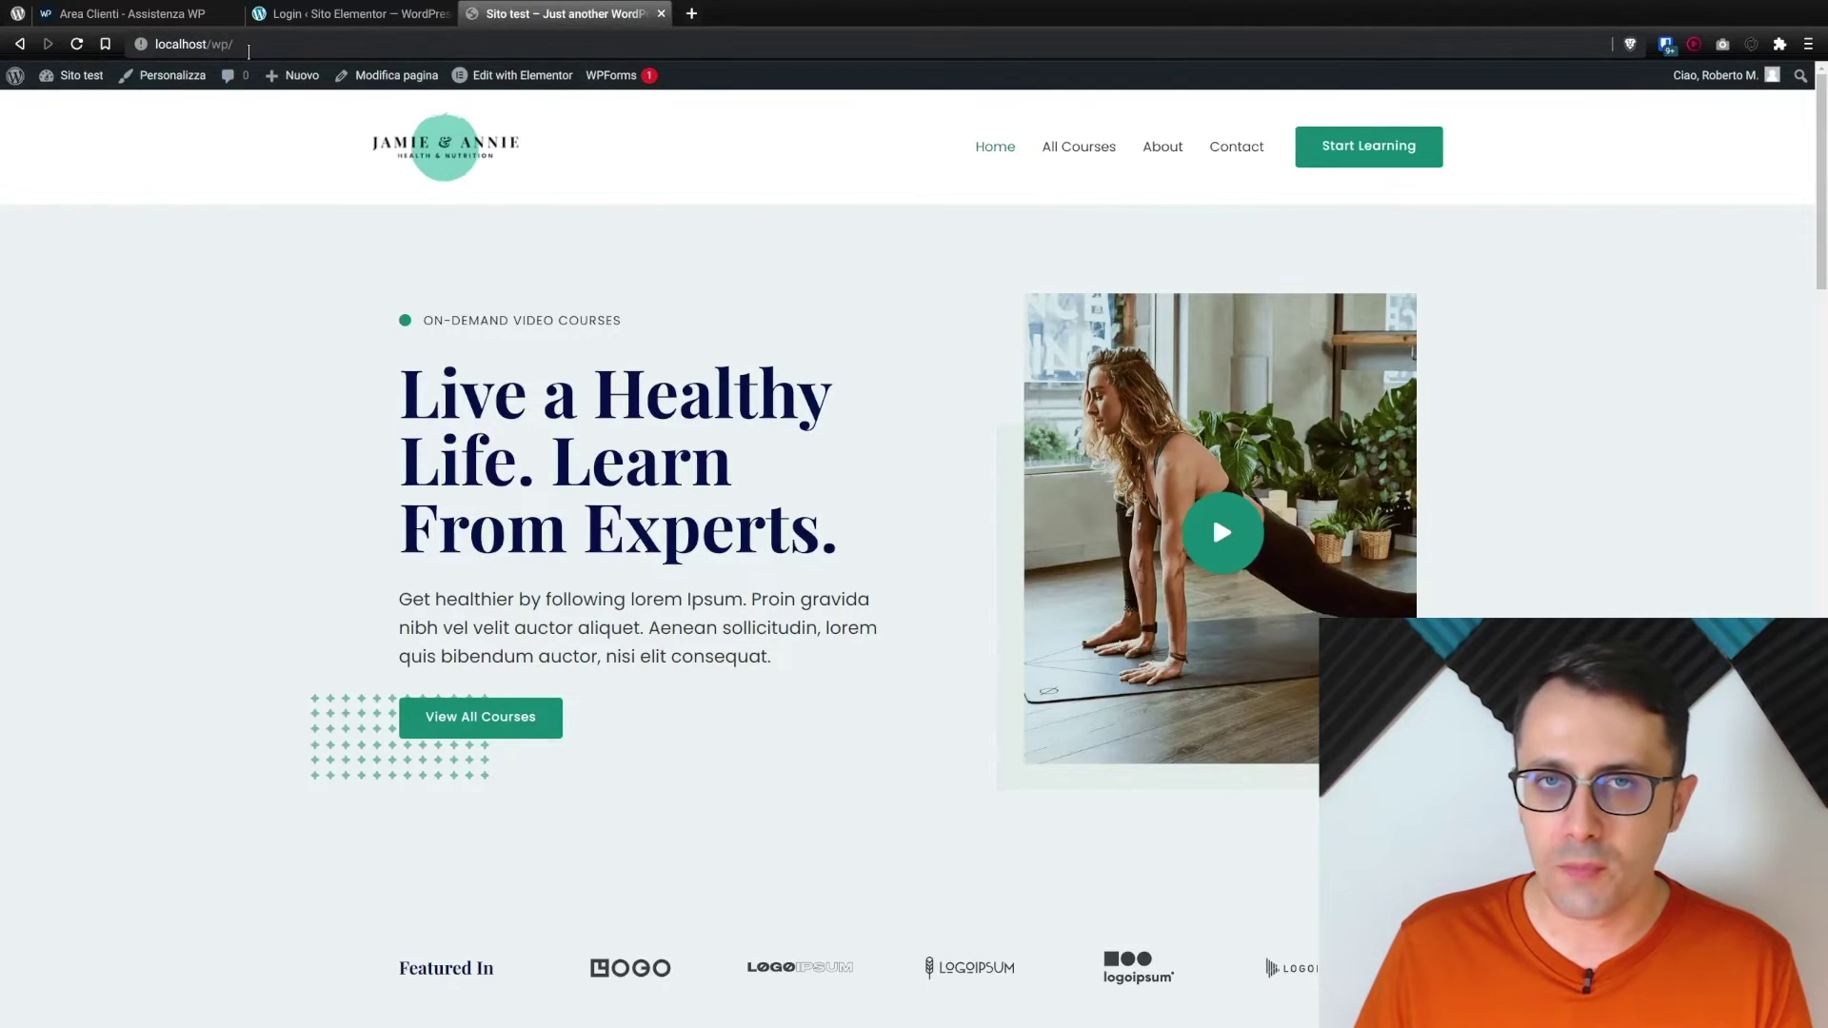
key("alt+Tab")
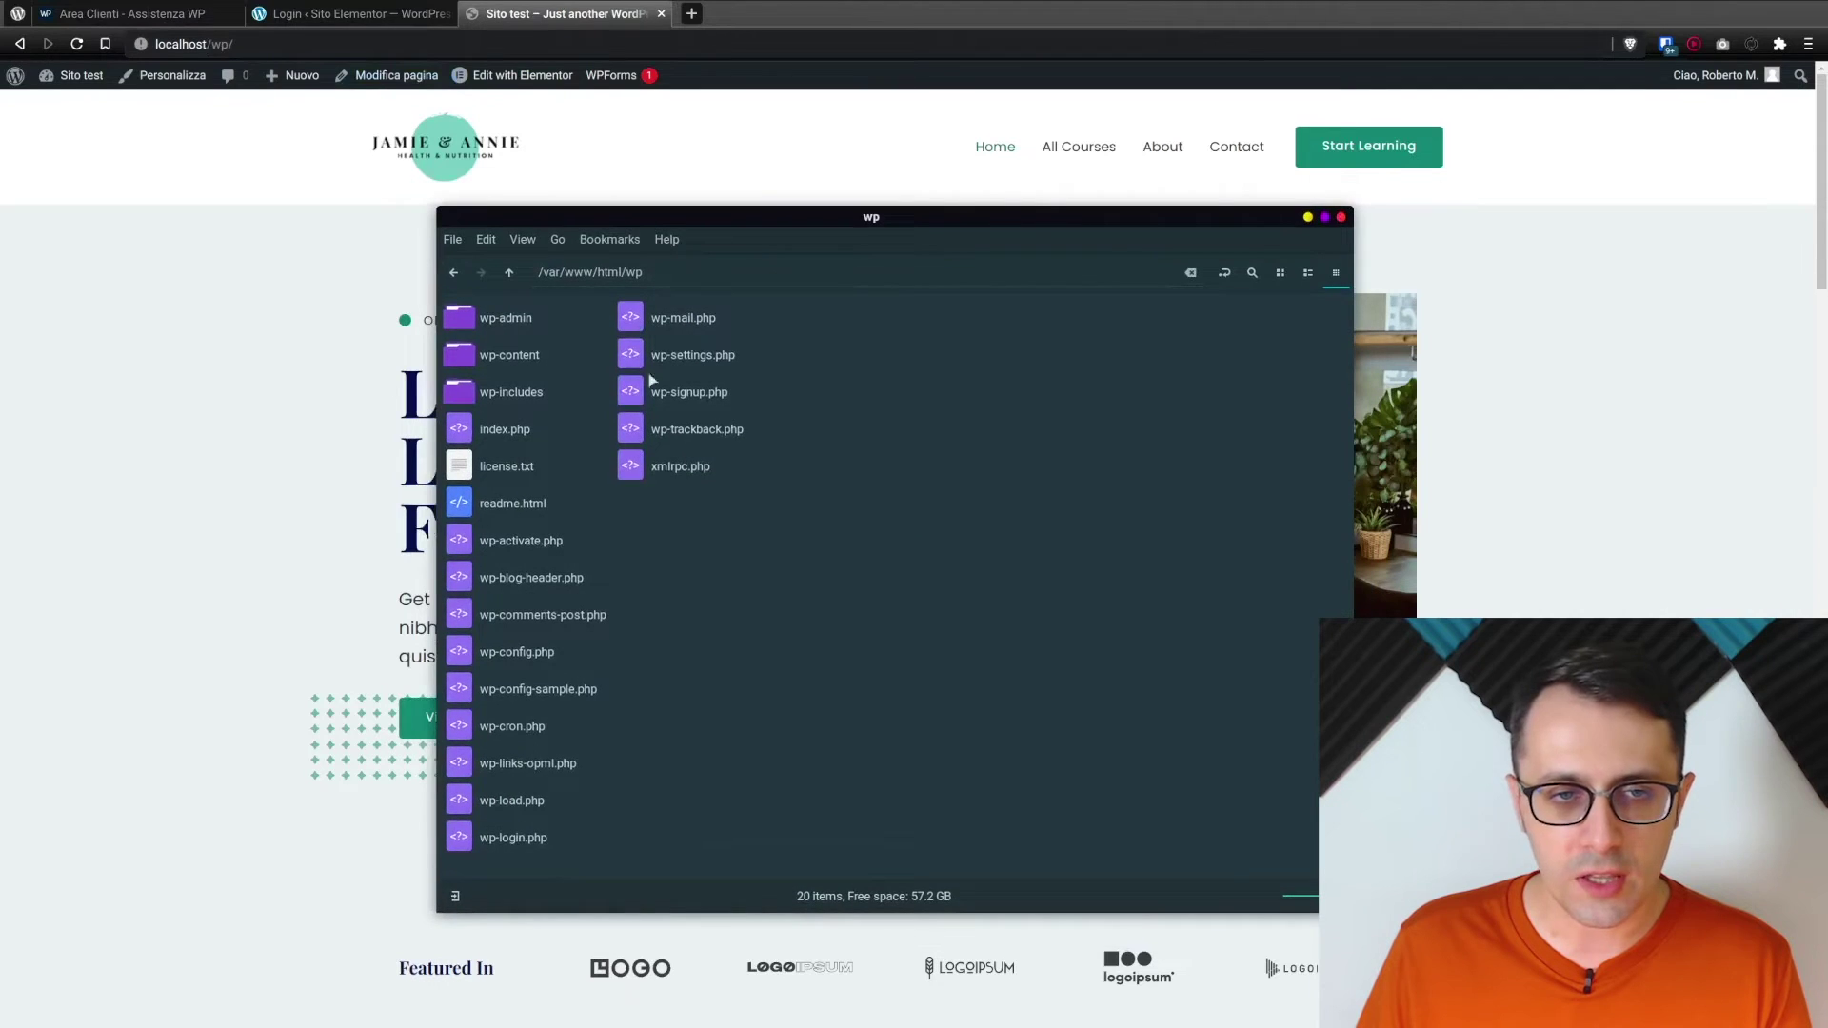
left_click(491, 314)
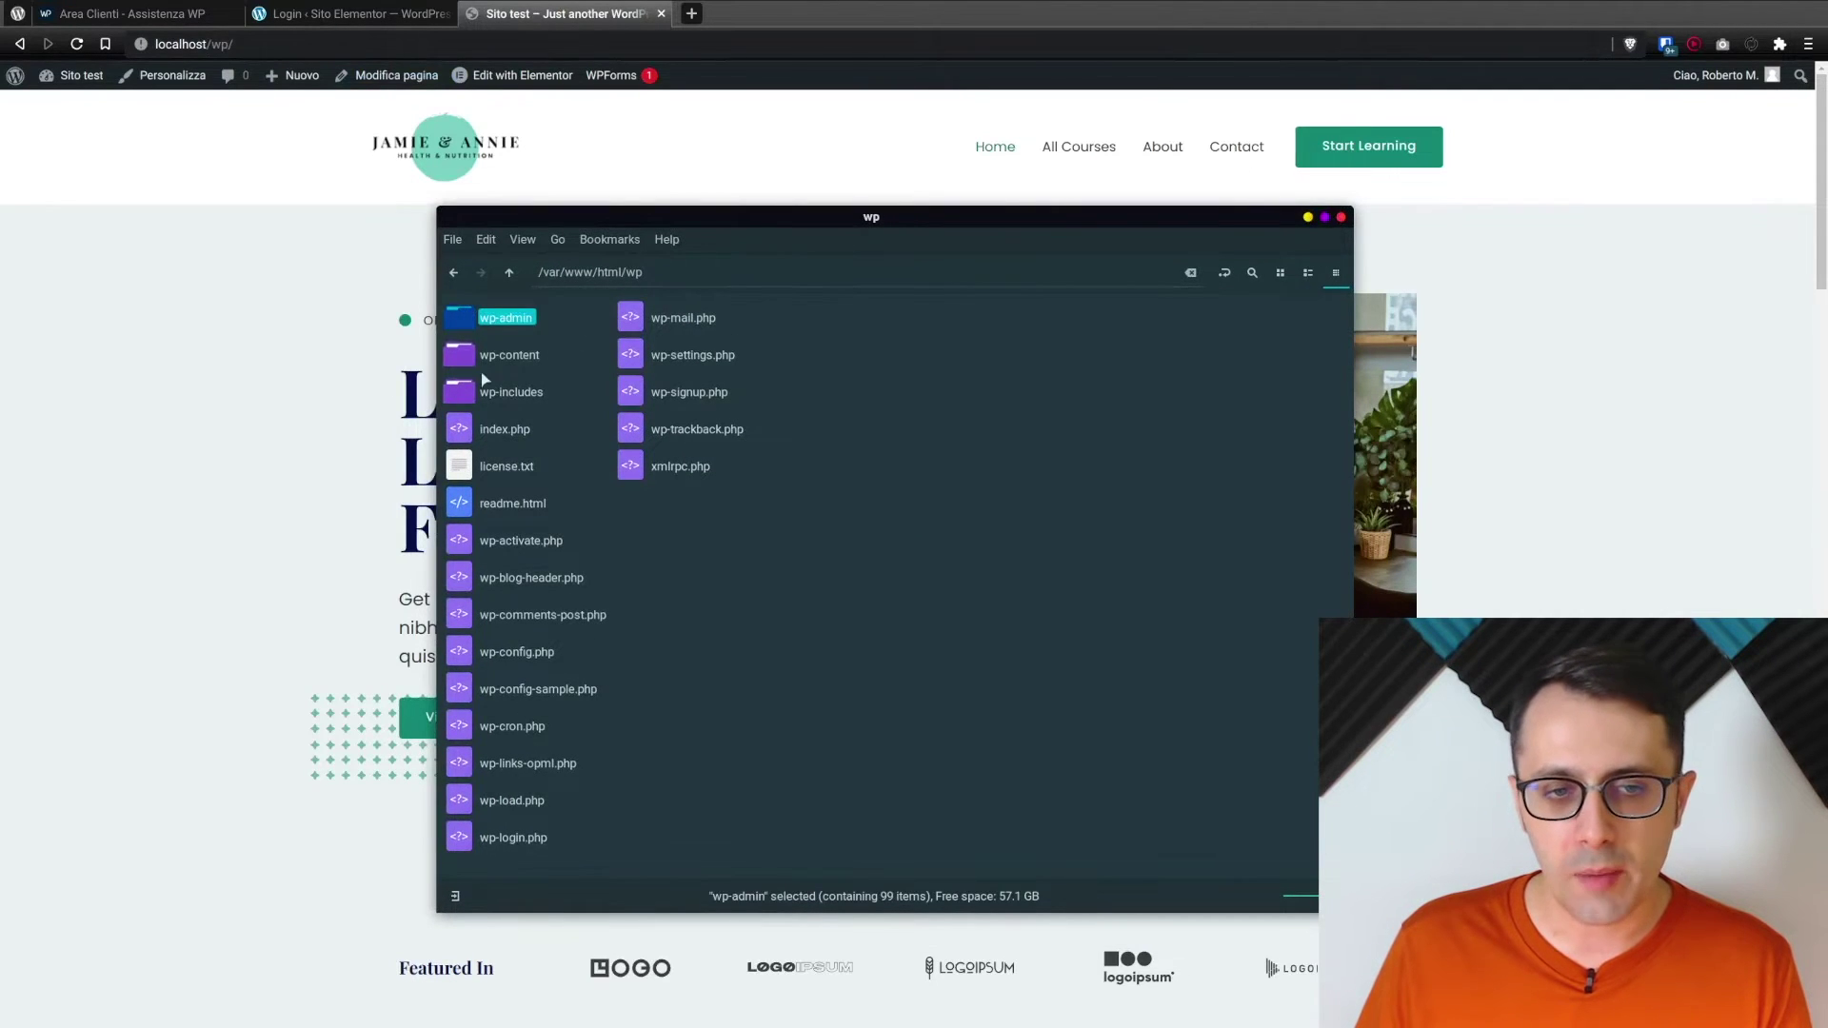
left_click(683, 681)
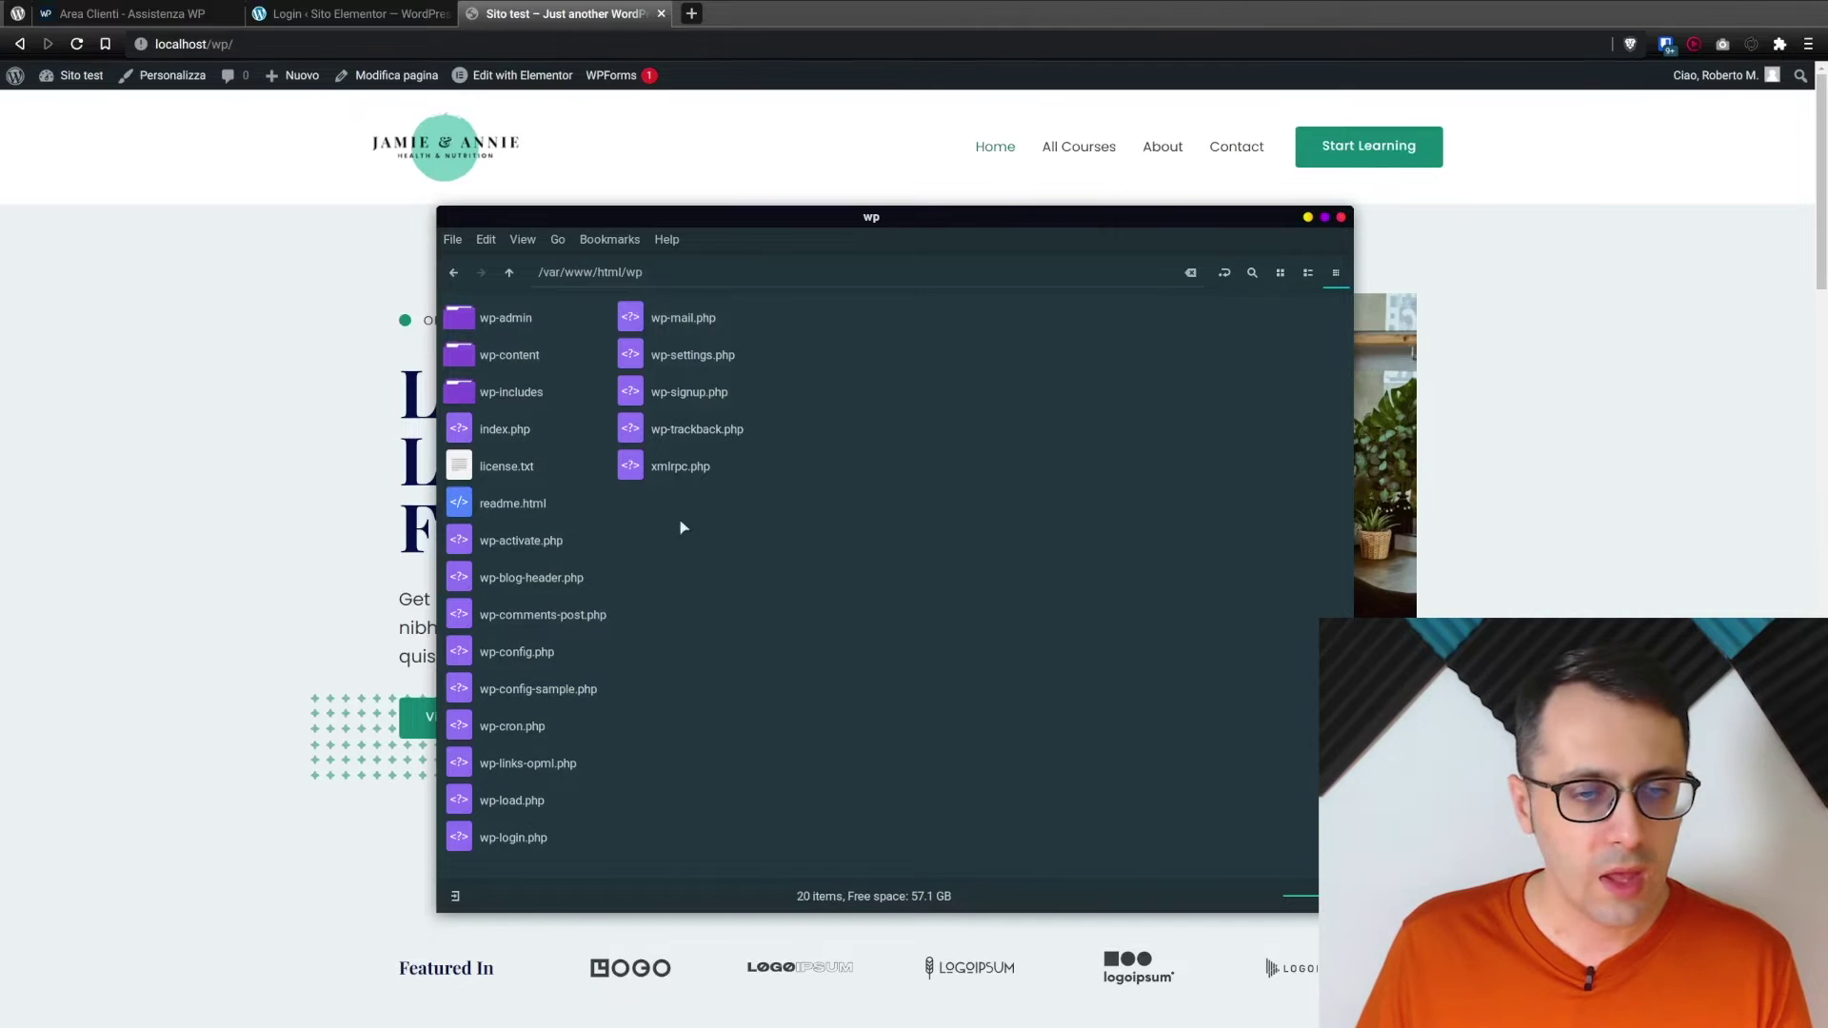
Step: Rename wp-config.php to wp-configaaaaa.php, reload the local site and check the listed database requirements
left_click(461, 653)
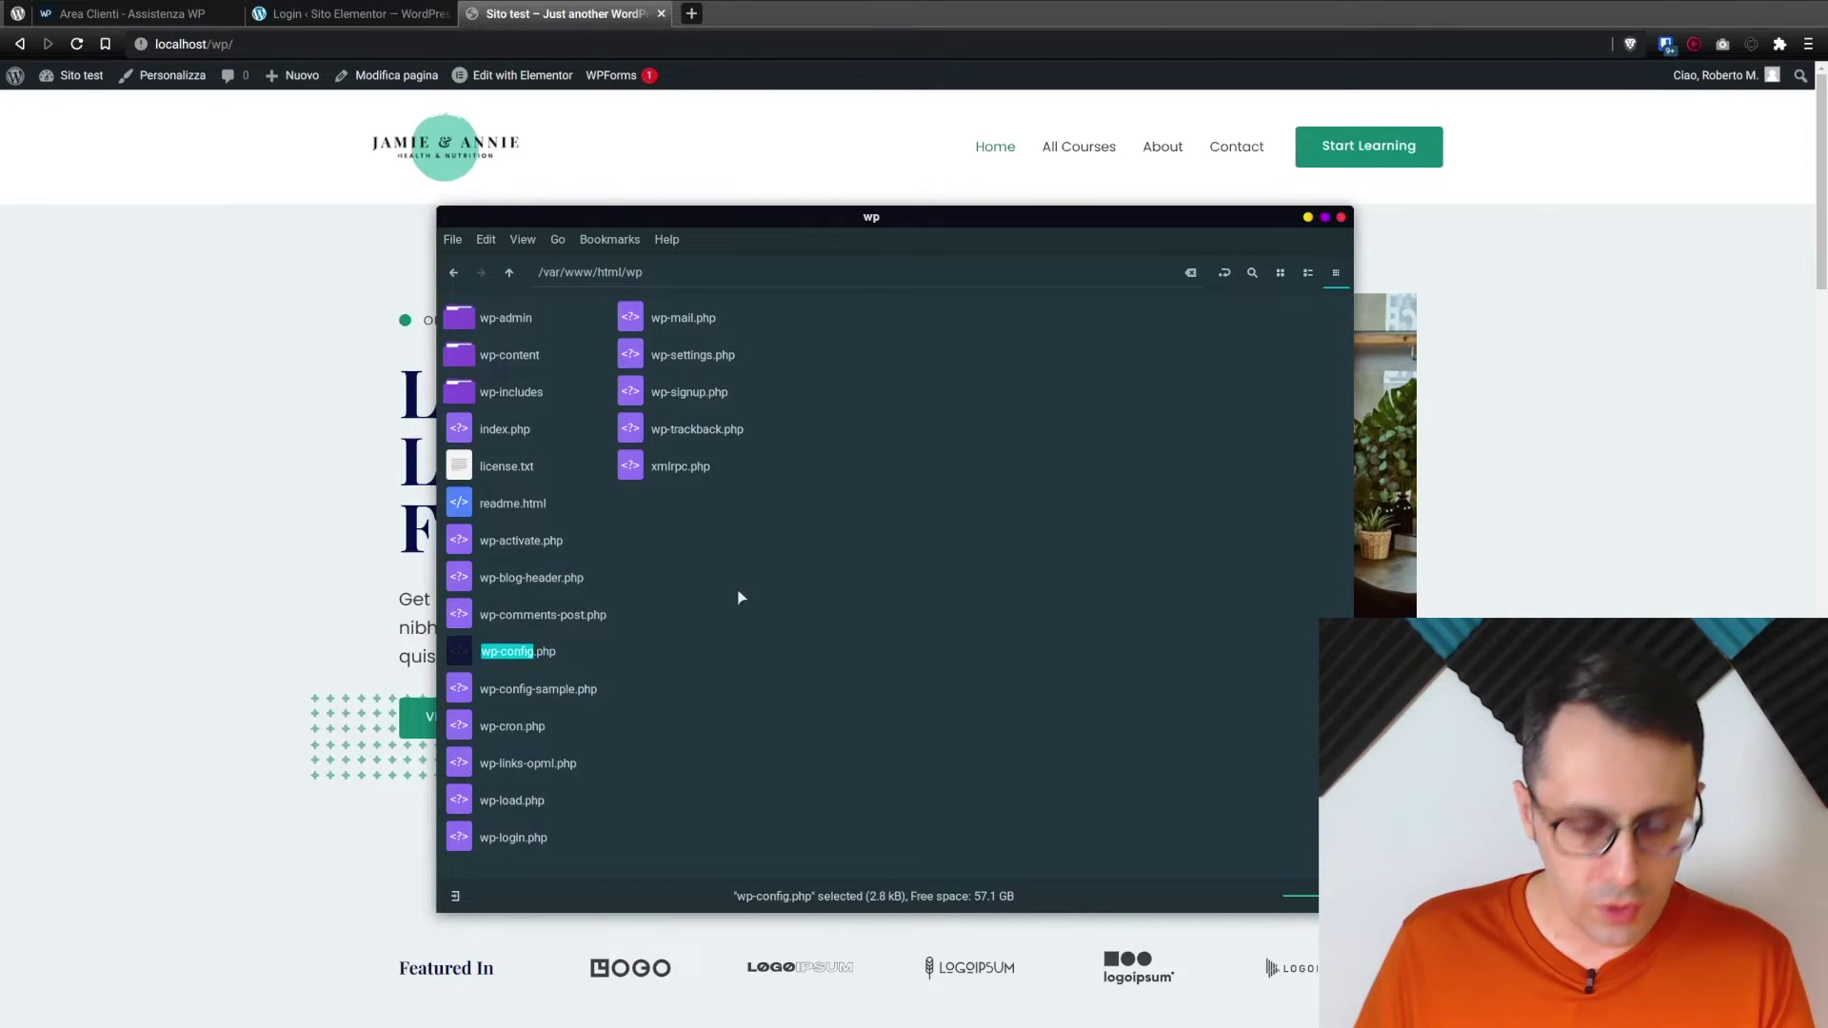
key("F2")
type("aaaaa")
key("Return")
left_click(77, 44)
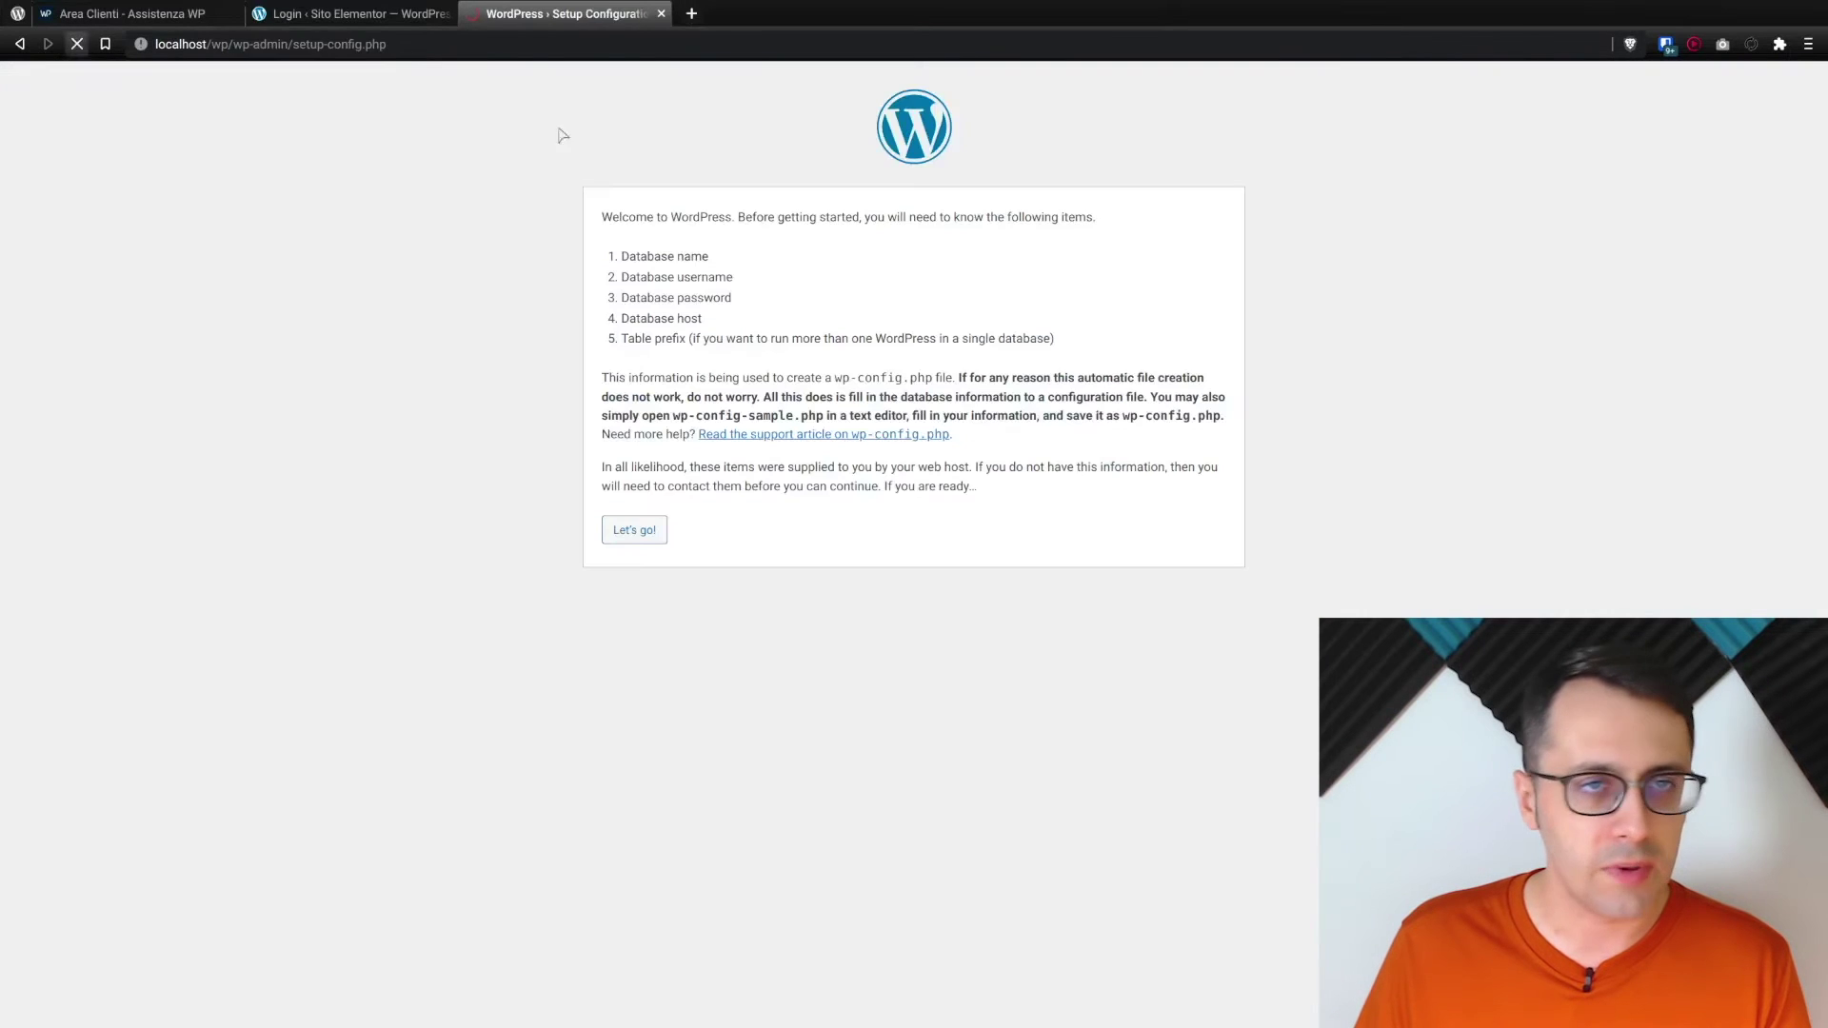
left_click_drag(638, 213, 955, 324)
left_click(942, 355)
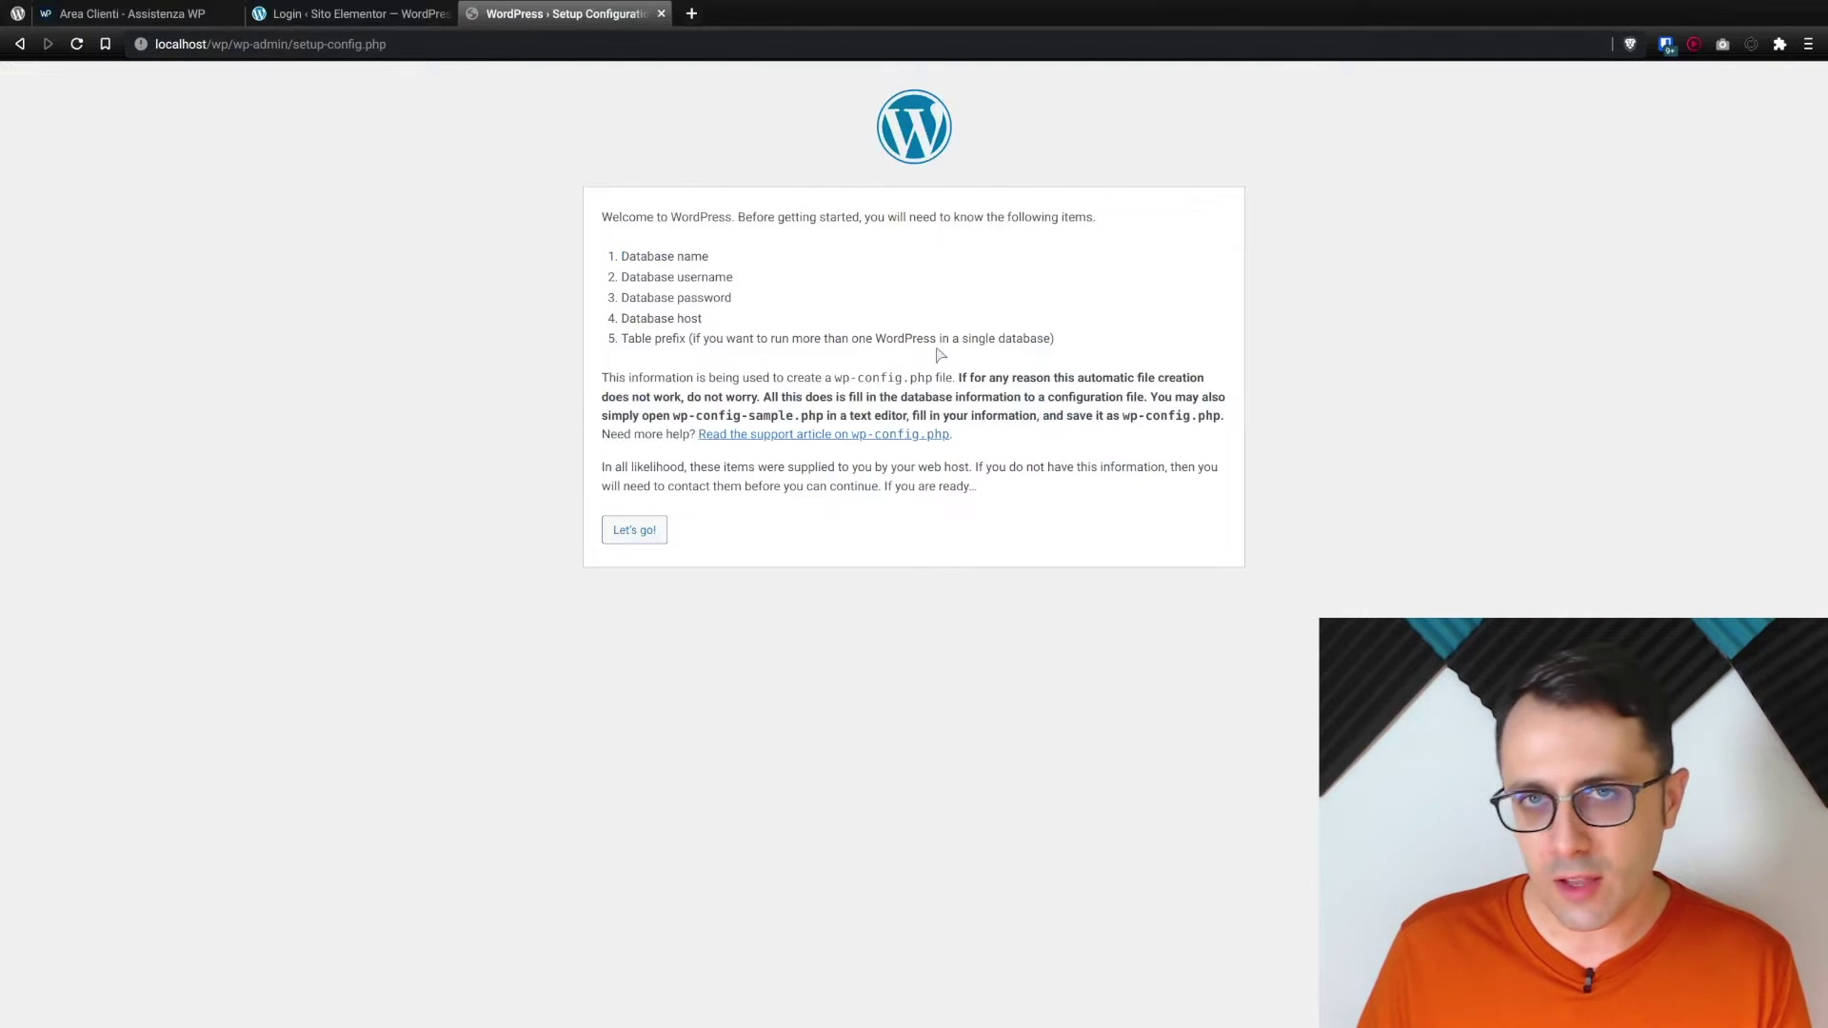
Step: Restore the renamed configuration file's name to wp-config.php and reload the local WordPress setup page
key("alt+Tab")
left_click(518, 653)
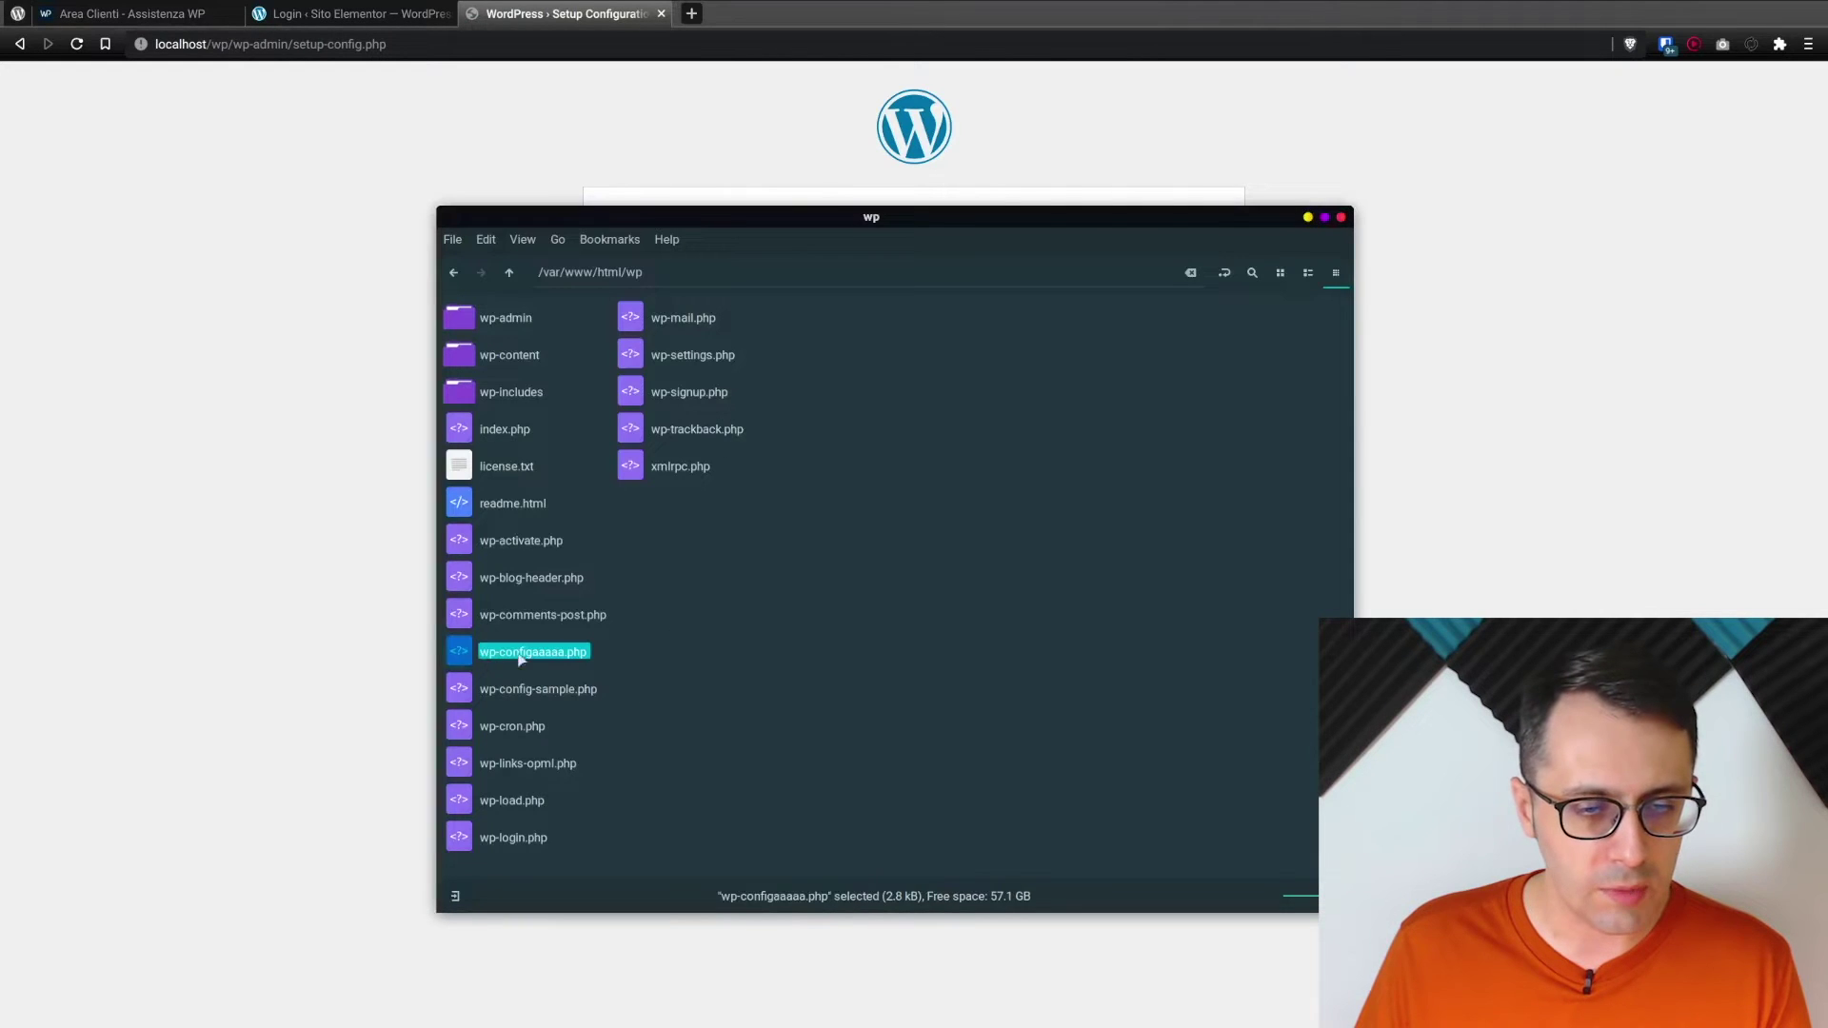
type("2")
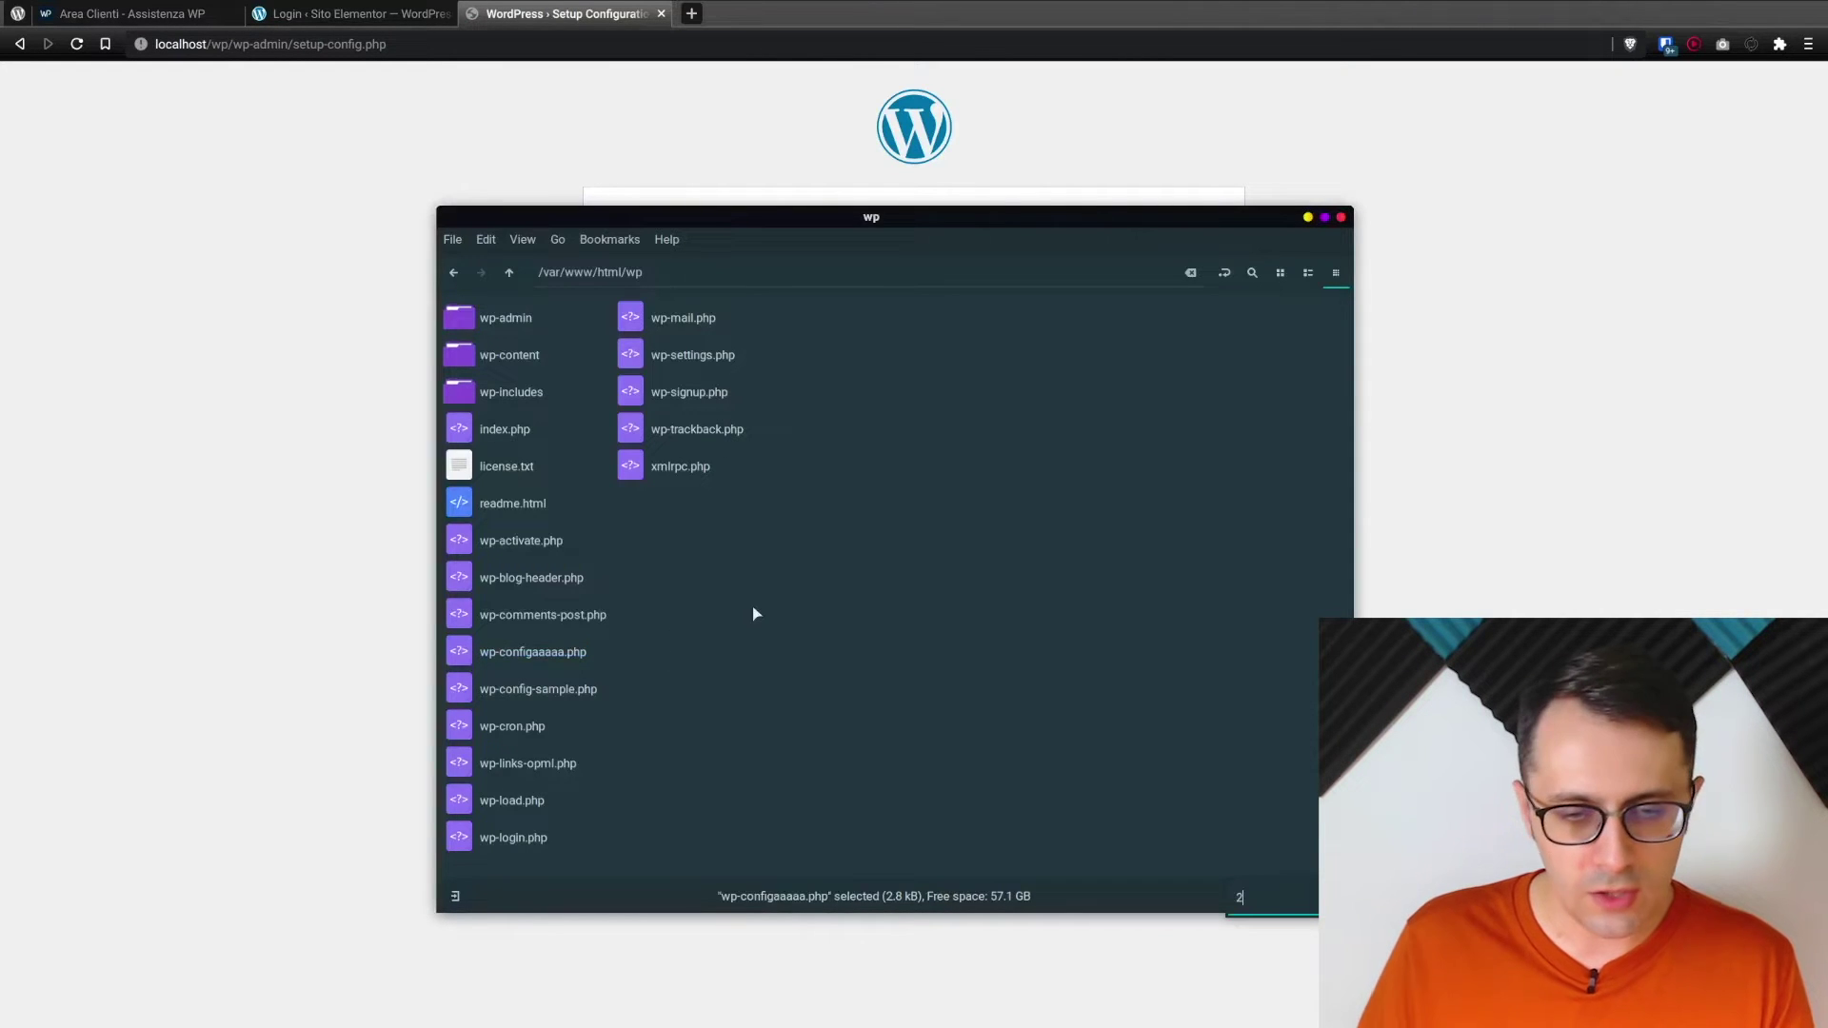
right_click(554, 655)
left_click(609, 858)
left_click(537, 654)
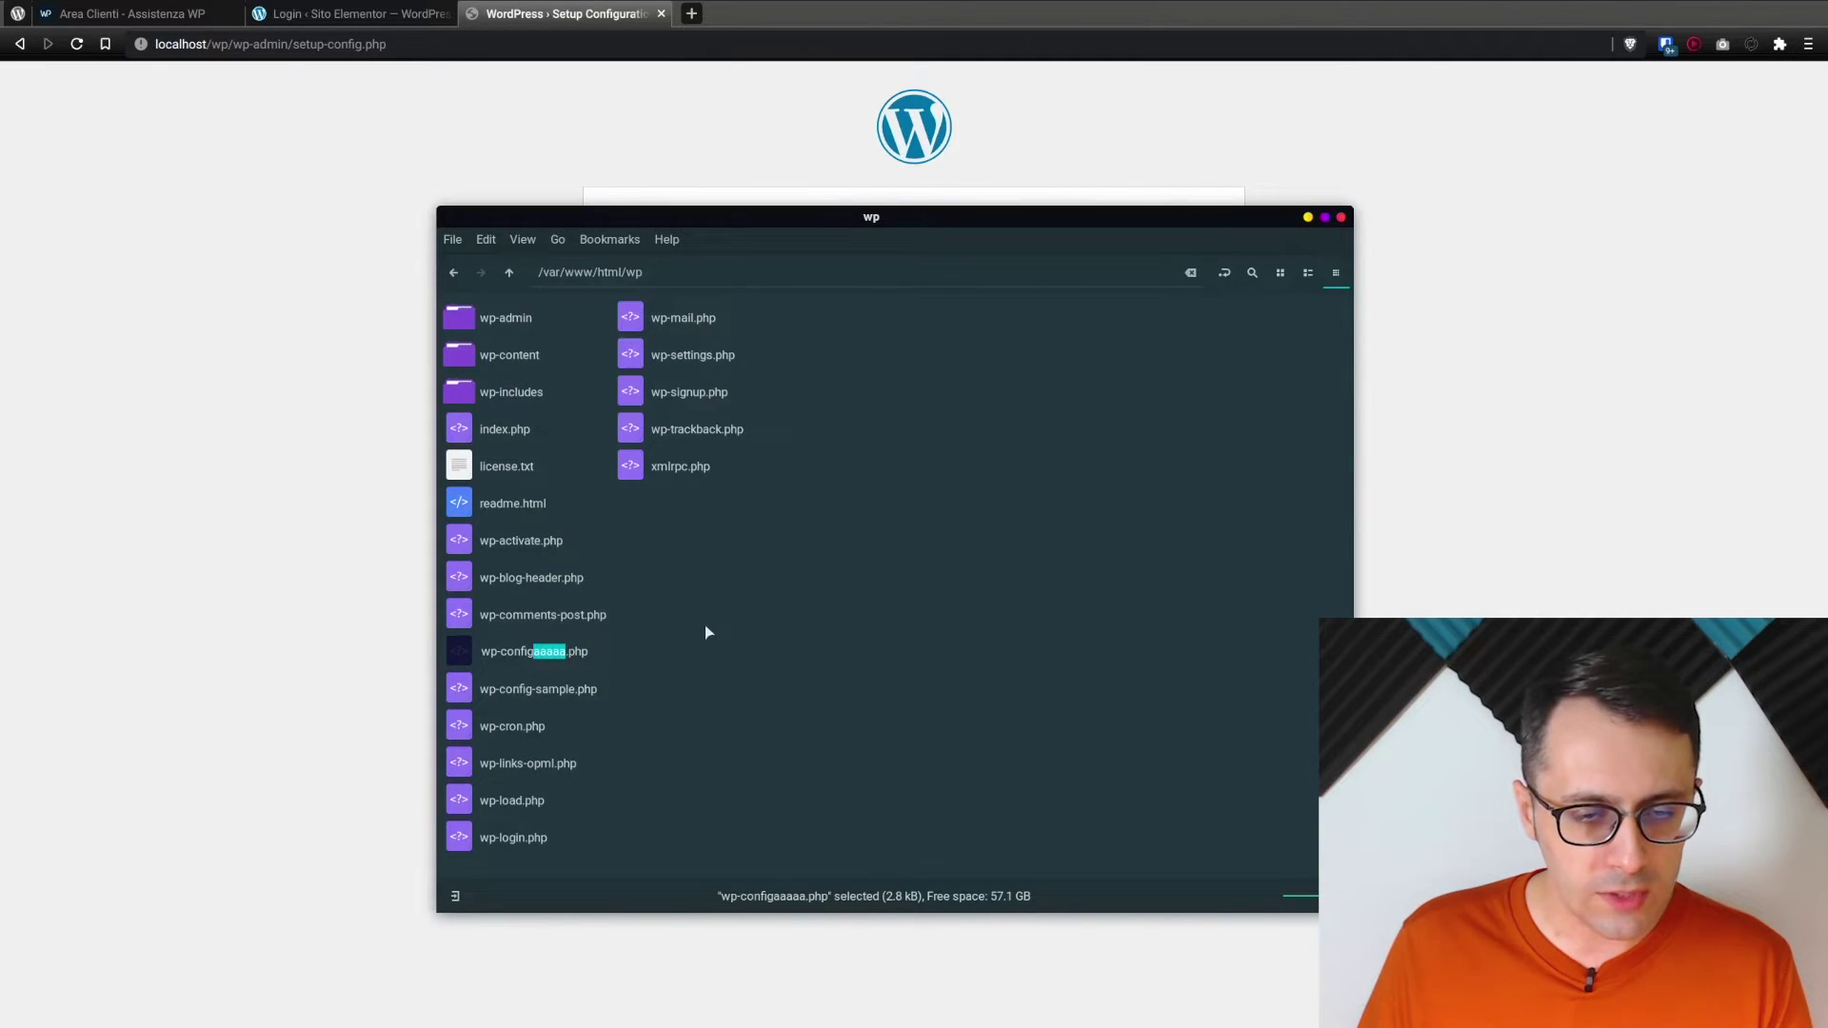
key("BackSpace")
key("Return")
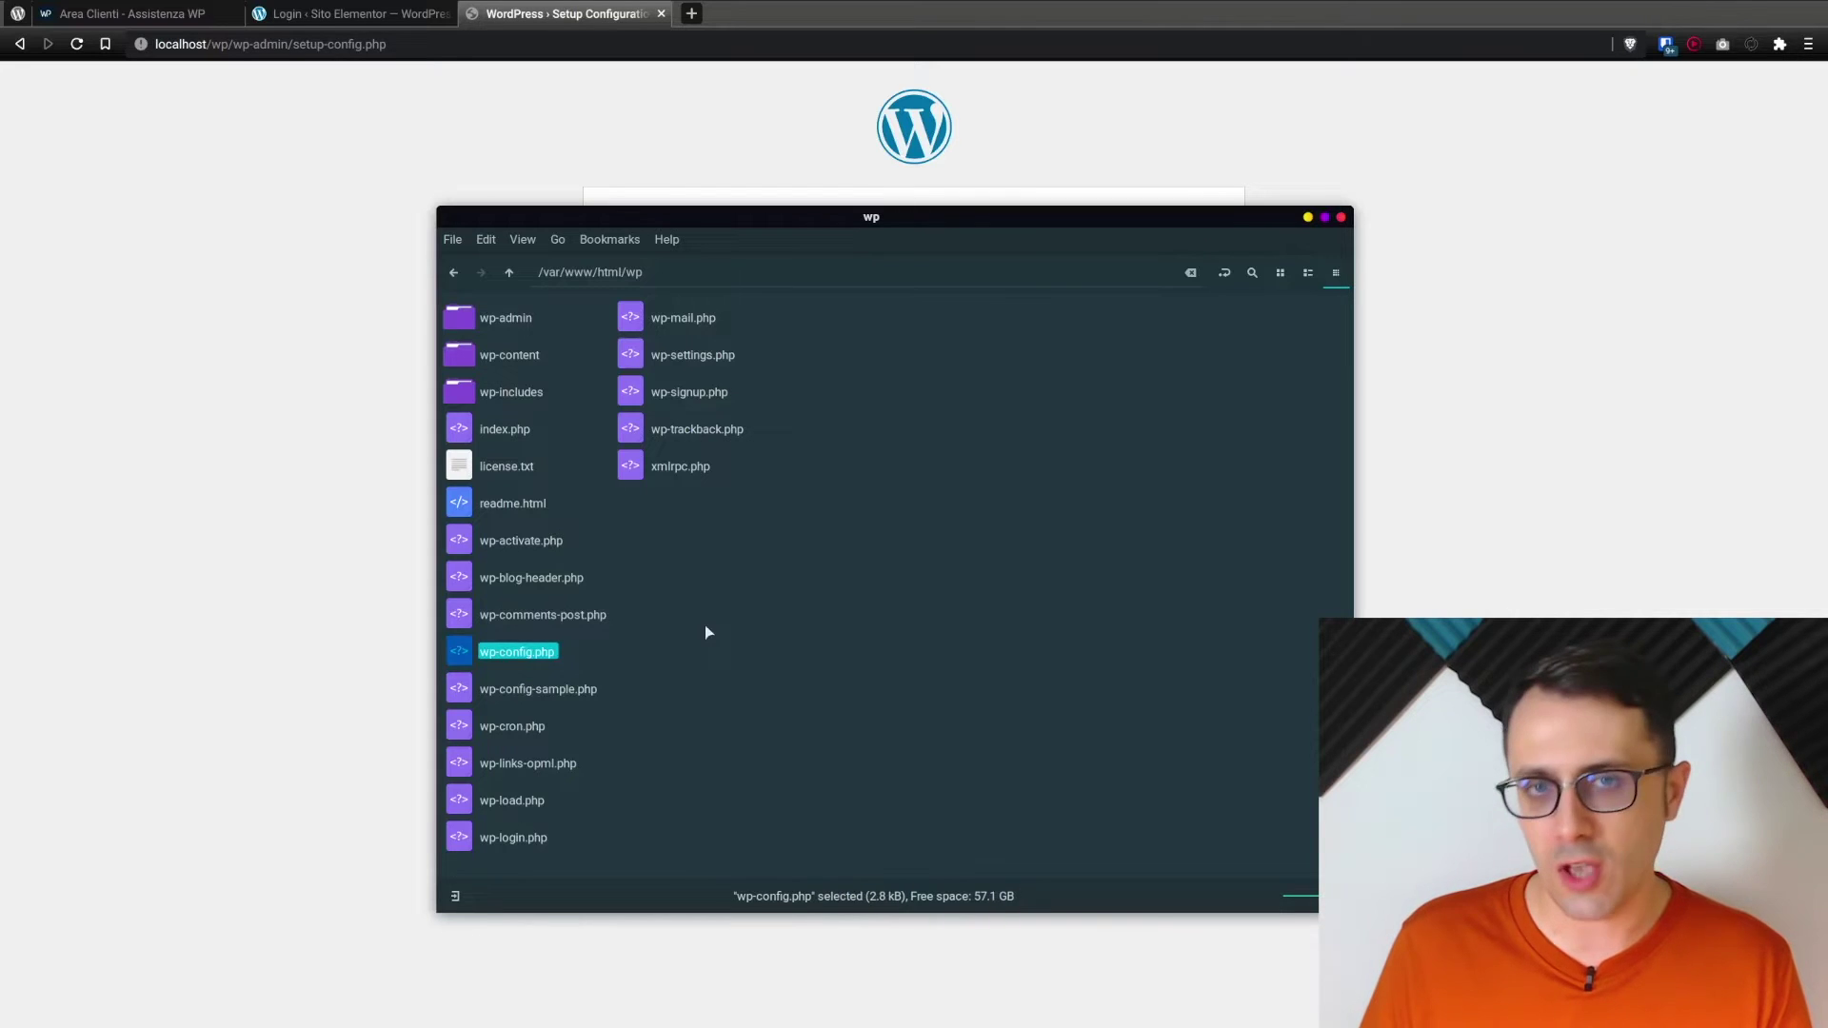
left_click(707, 632)
left_click(160, 272)
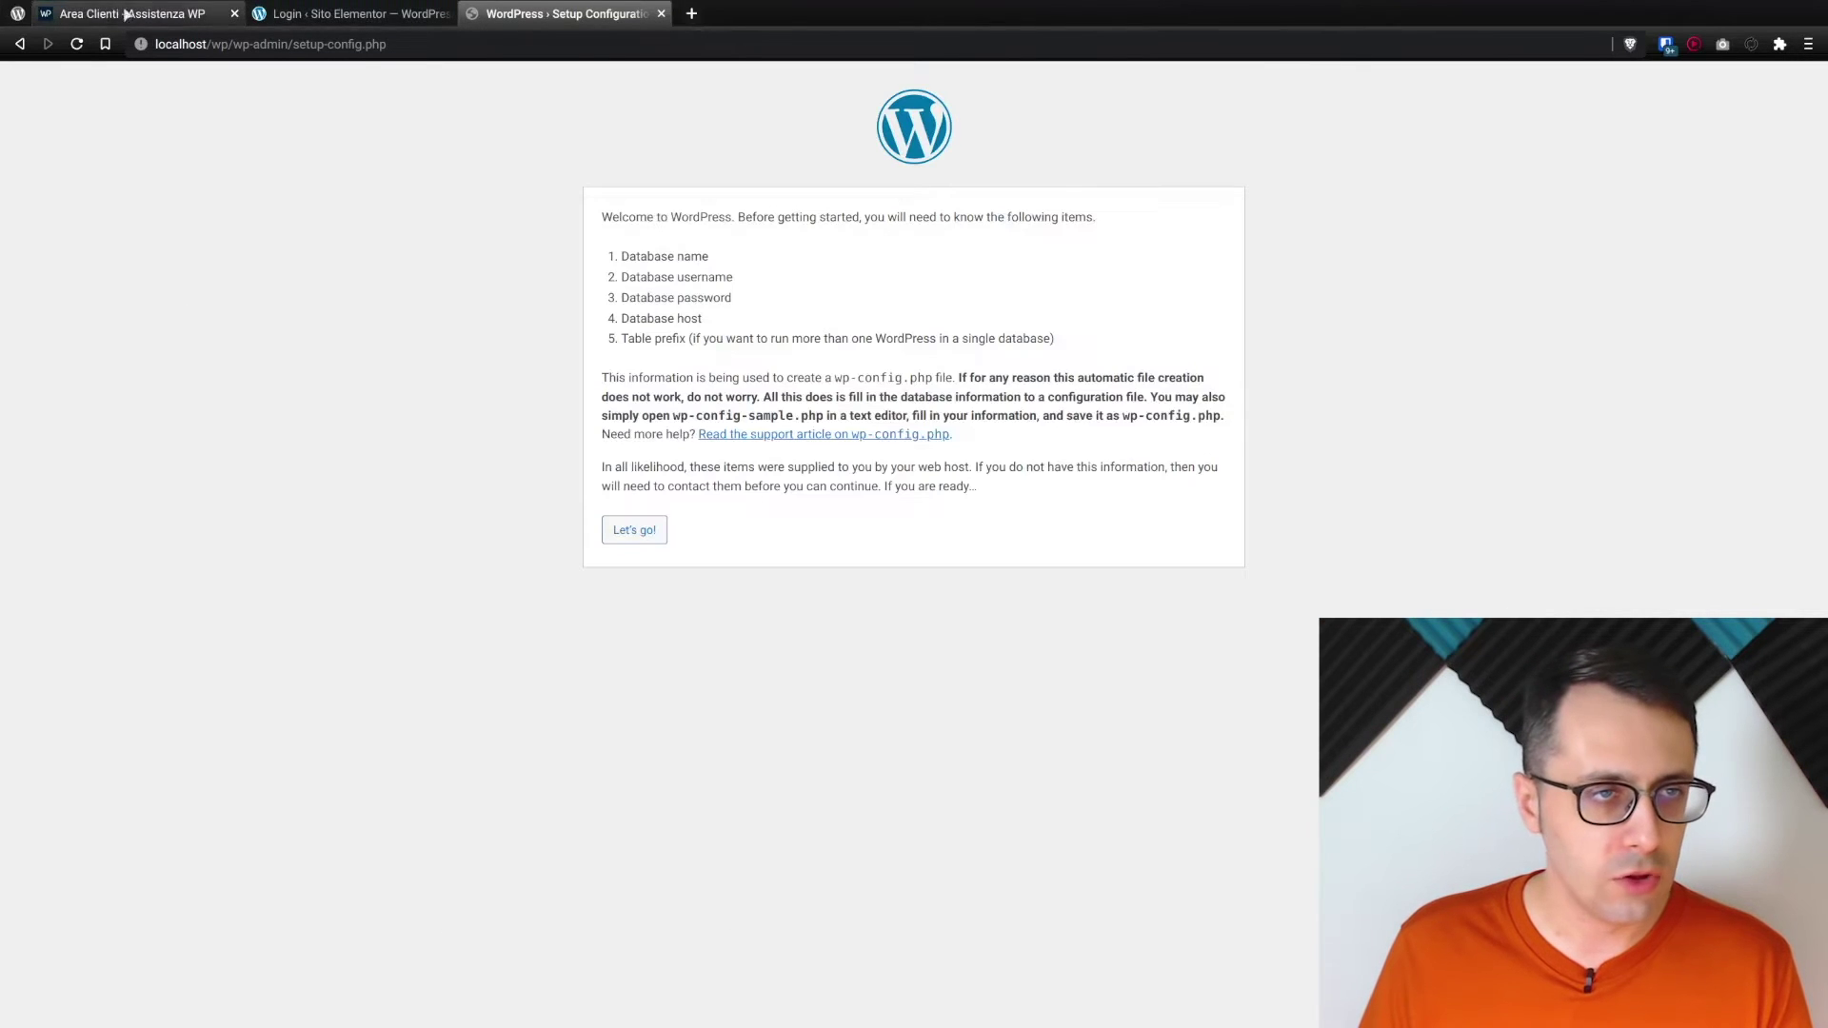
left_click(77, 45)
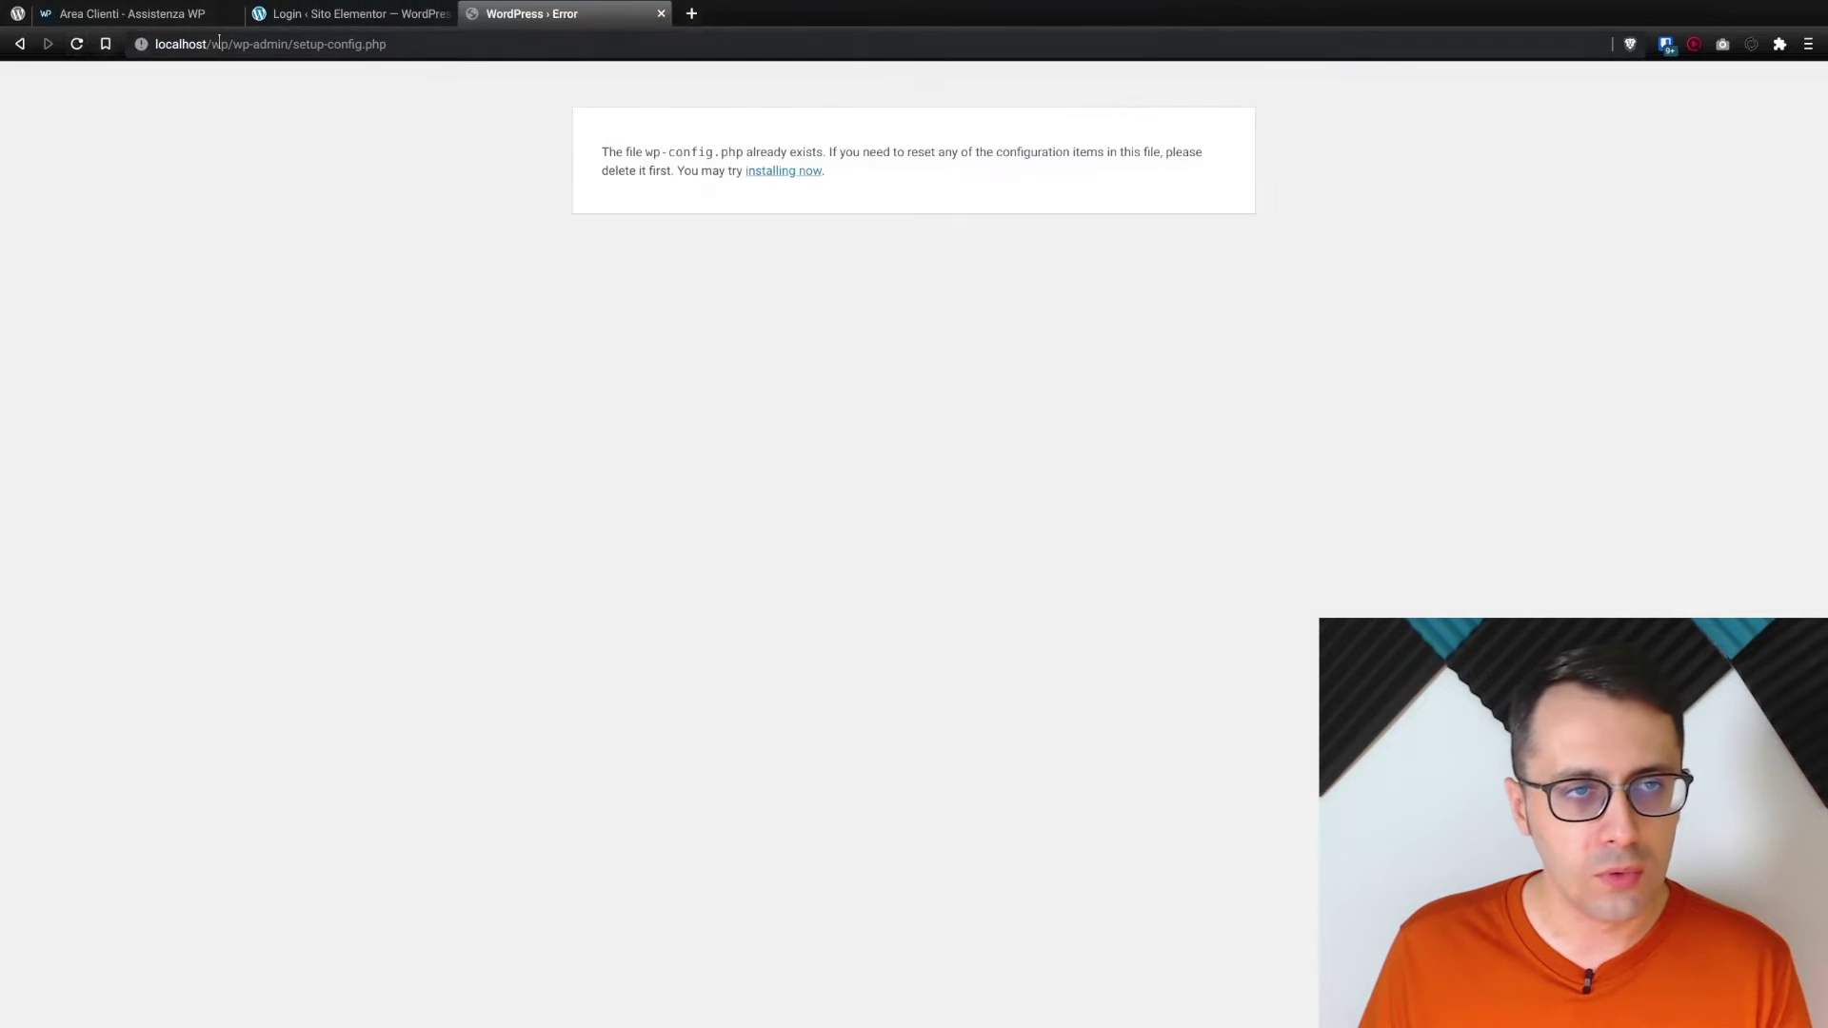
Step: Go to the wp-admin address of the local site at localhost/wp to bring up its dashboard
left_click_drag(295, 45, 390, 45)
key("BackSpace")
key("Return")
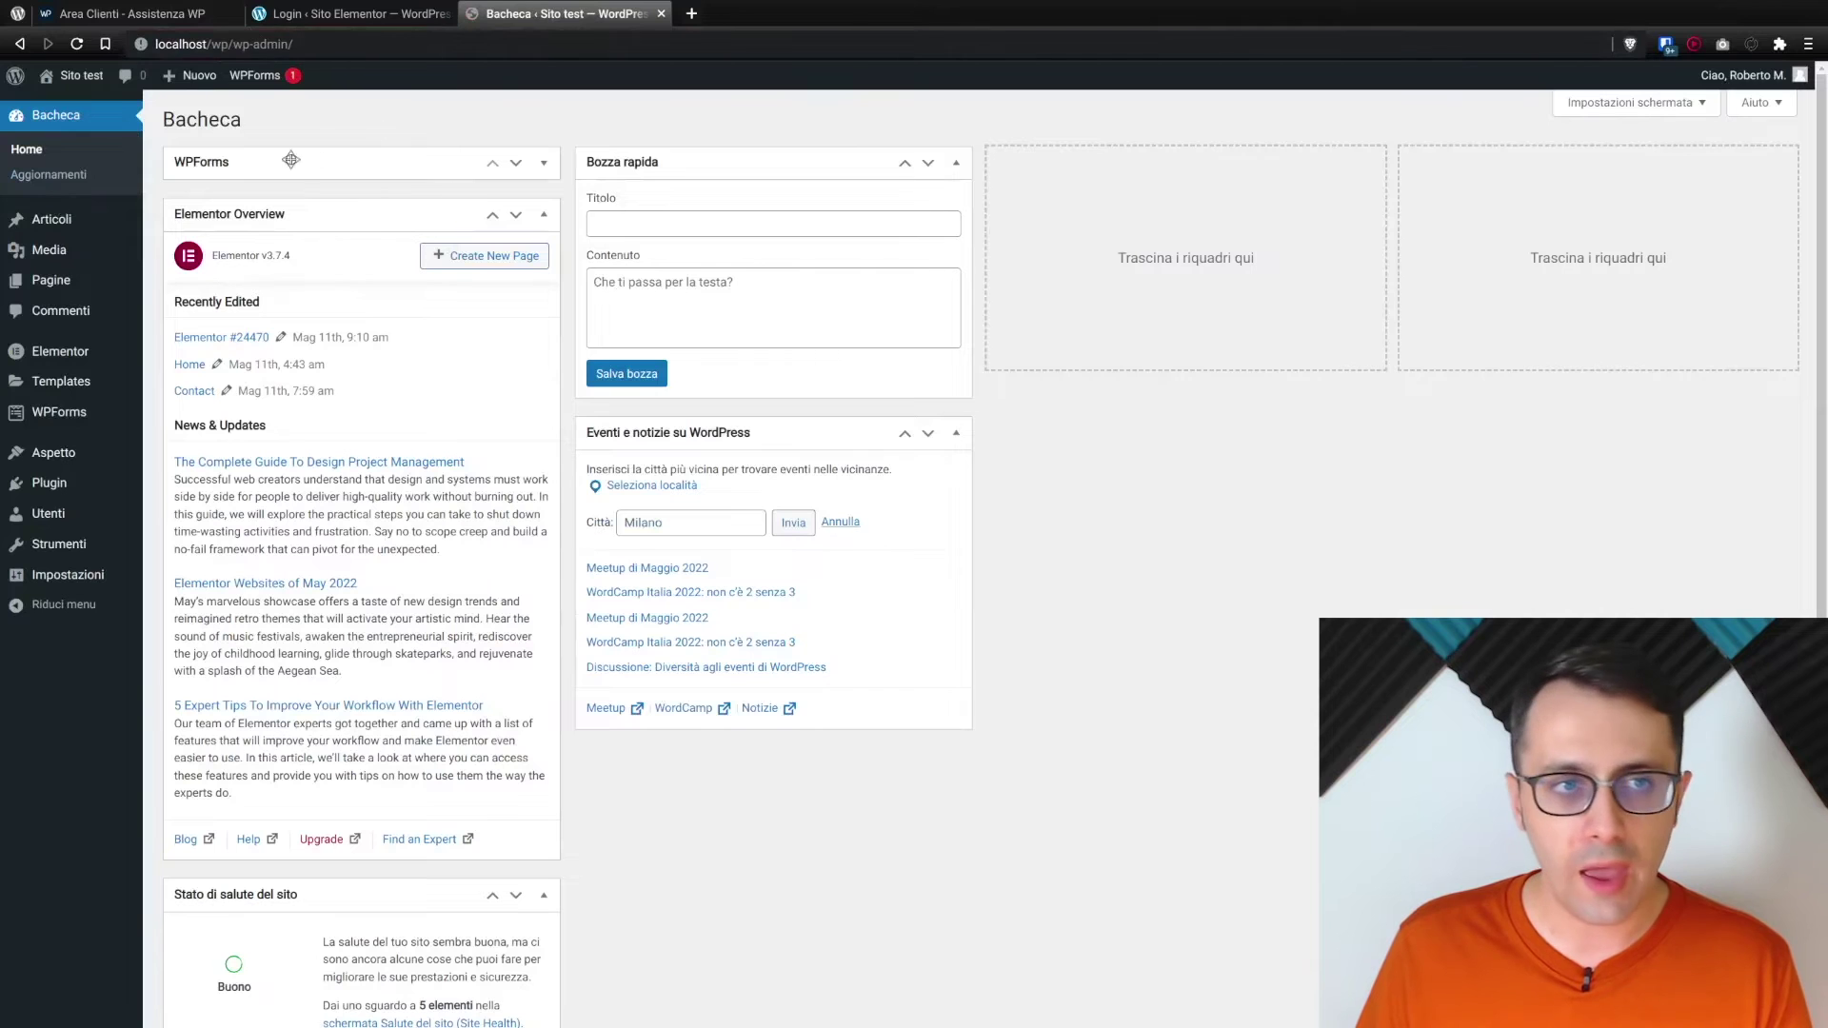
Step: Log in to the WordPress dashboard of assistenzawponline.eu with the account's username and password
left_click(348, 16)
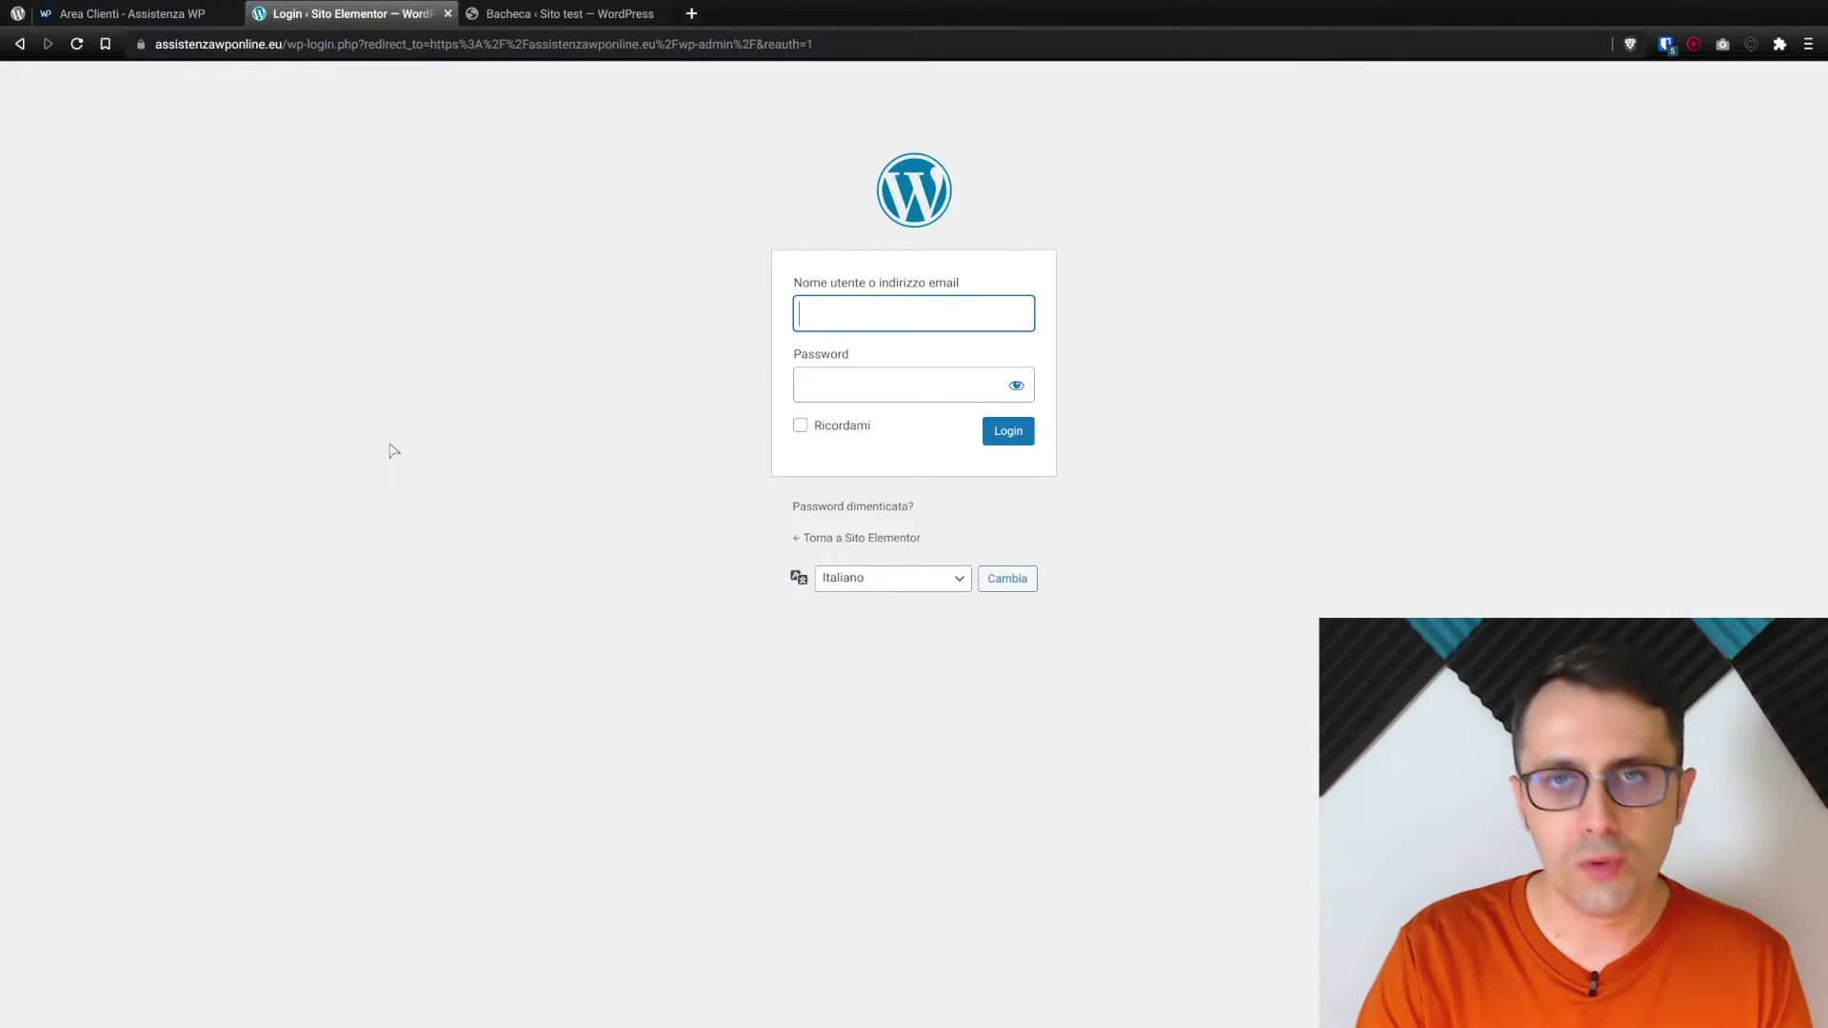
type("Roberto M.")
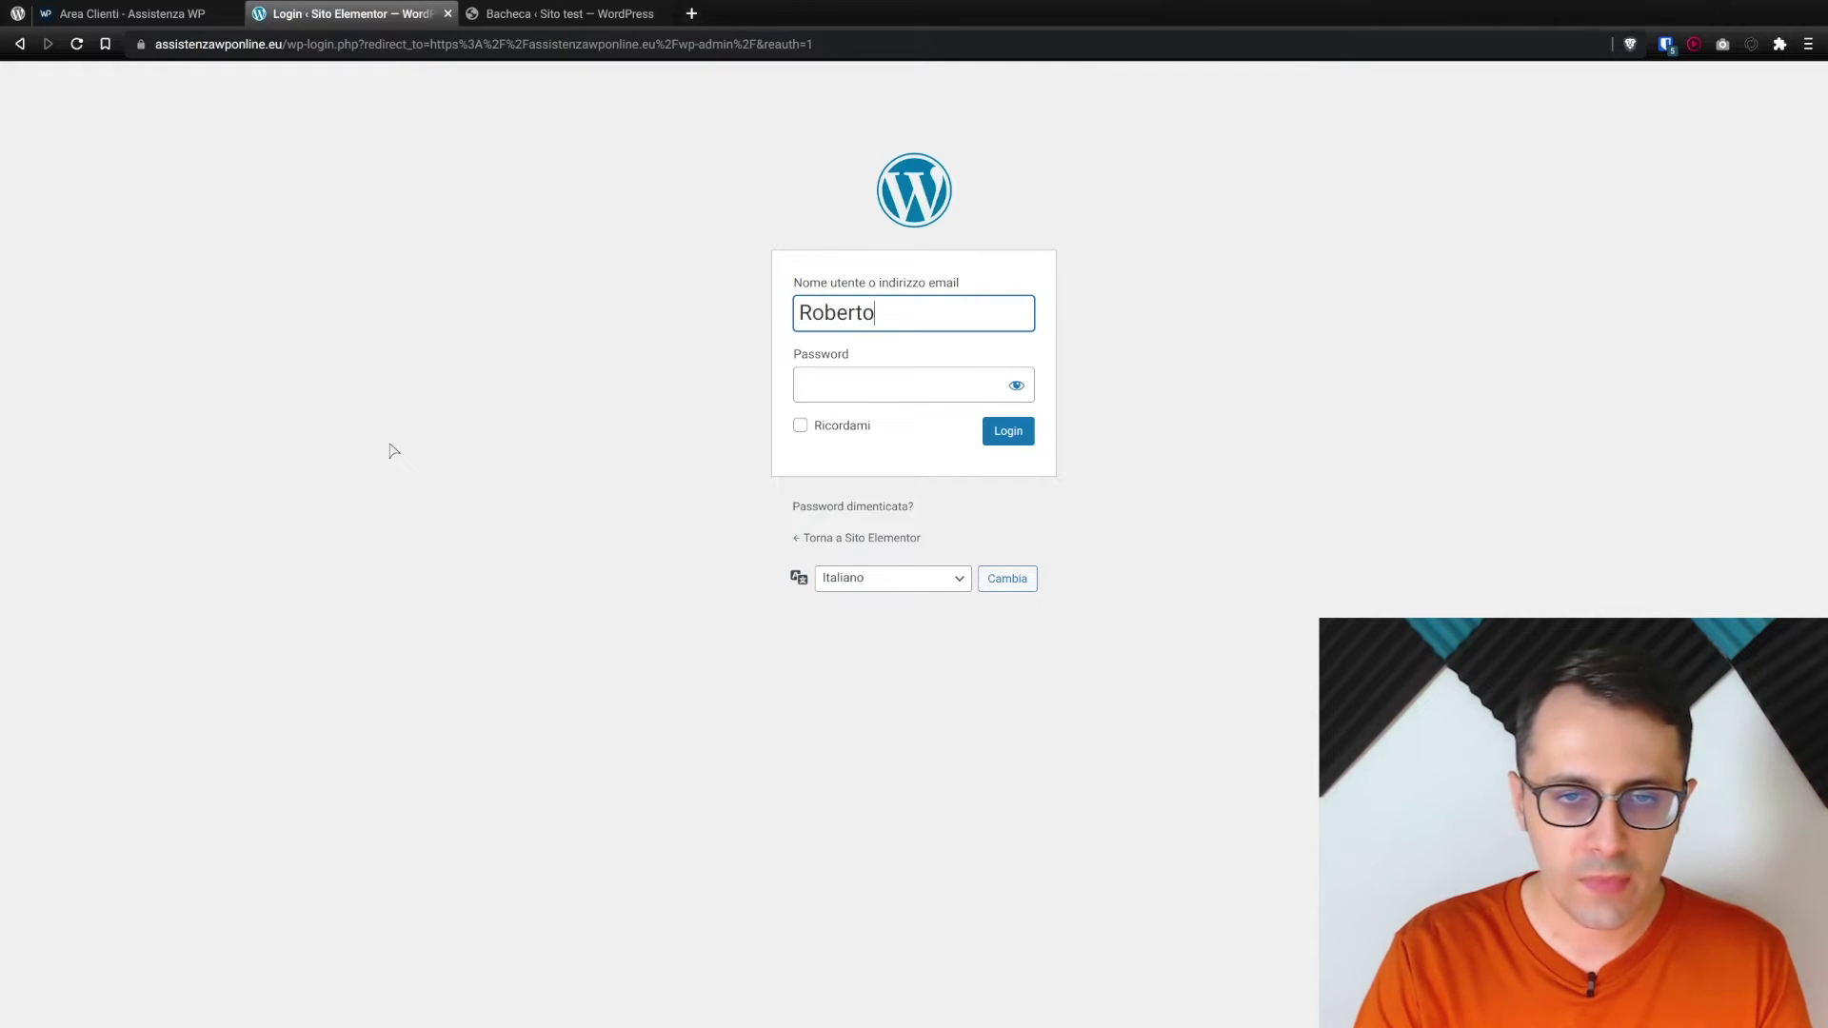
key("Tab")
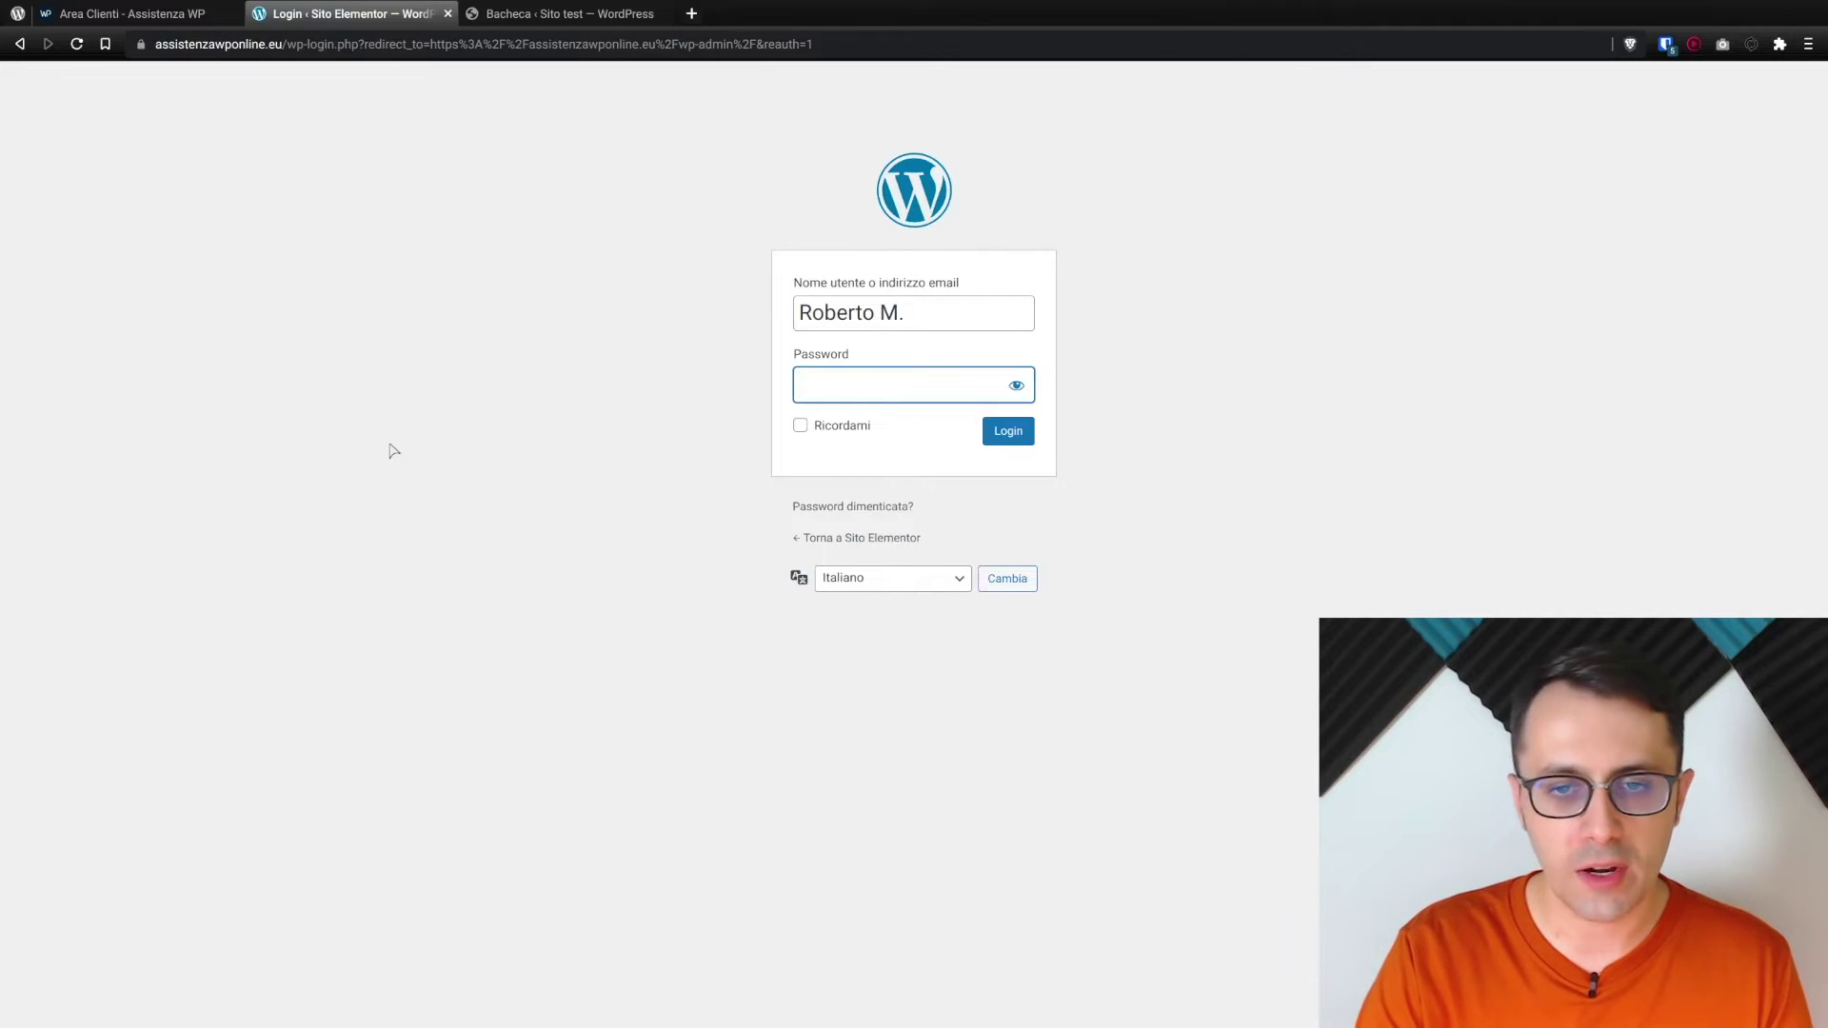
key("Return")
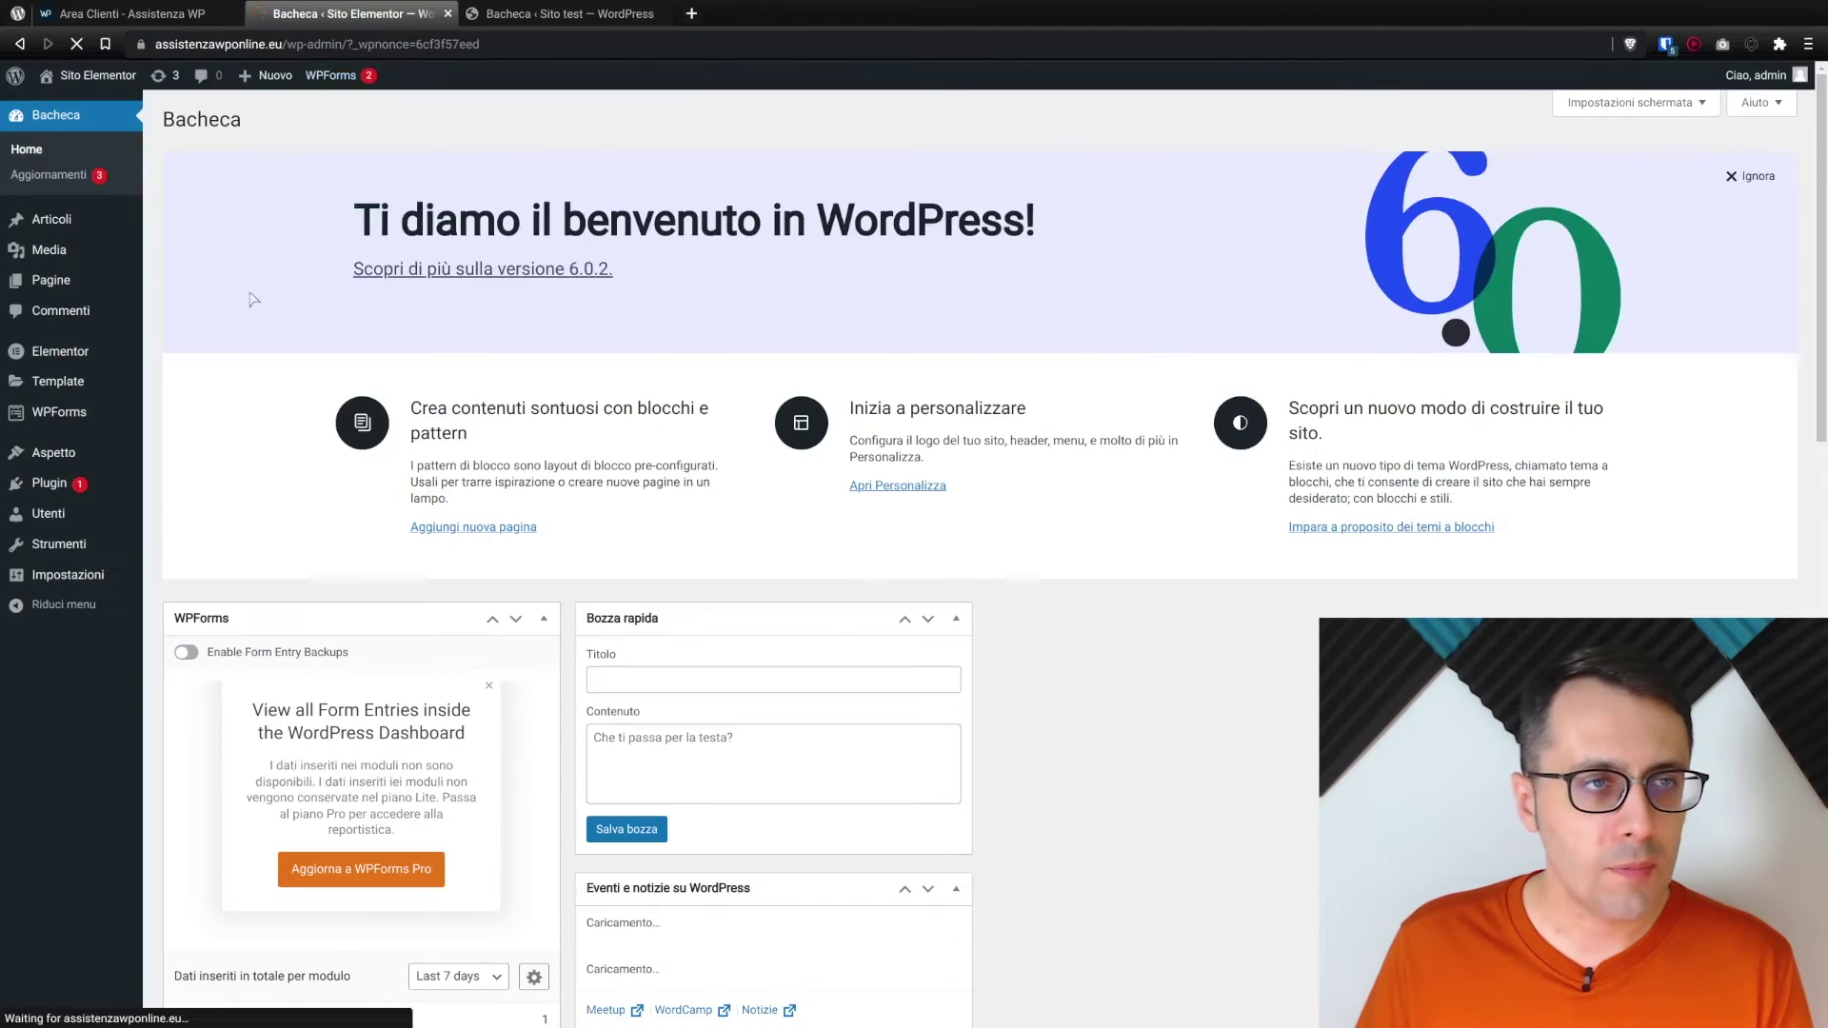
Step: Copy the plugin name All-in-One WP Migration from its page in the WordPress.org plugin directory
left_click(17, 14)
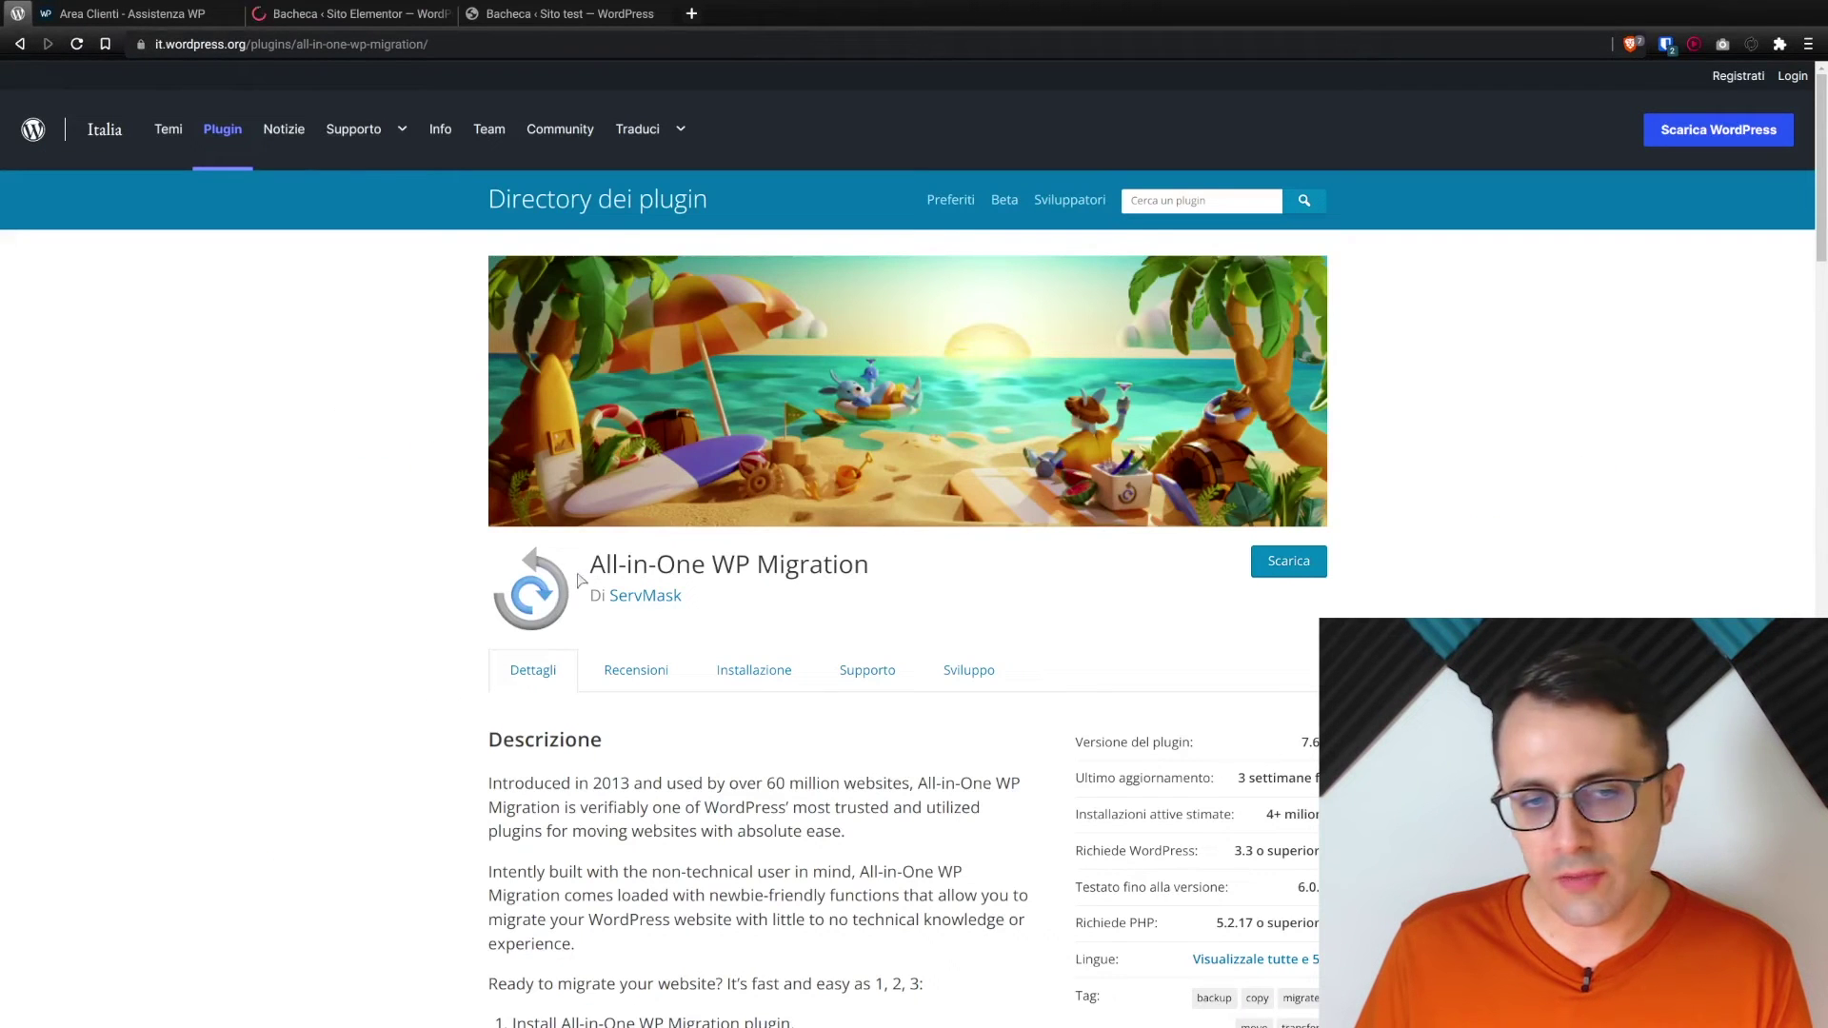
left_click_drag(593, 563, 883, 574)
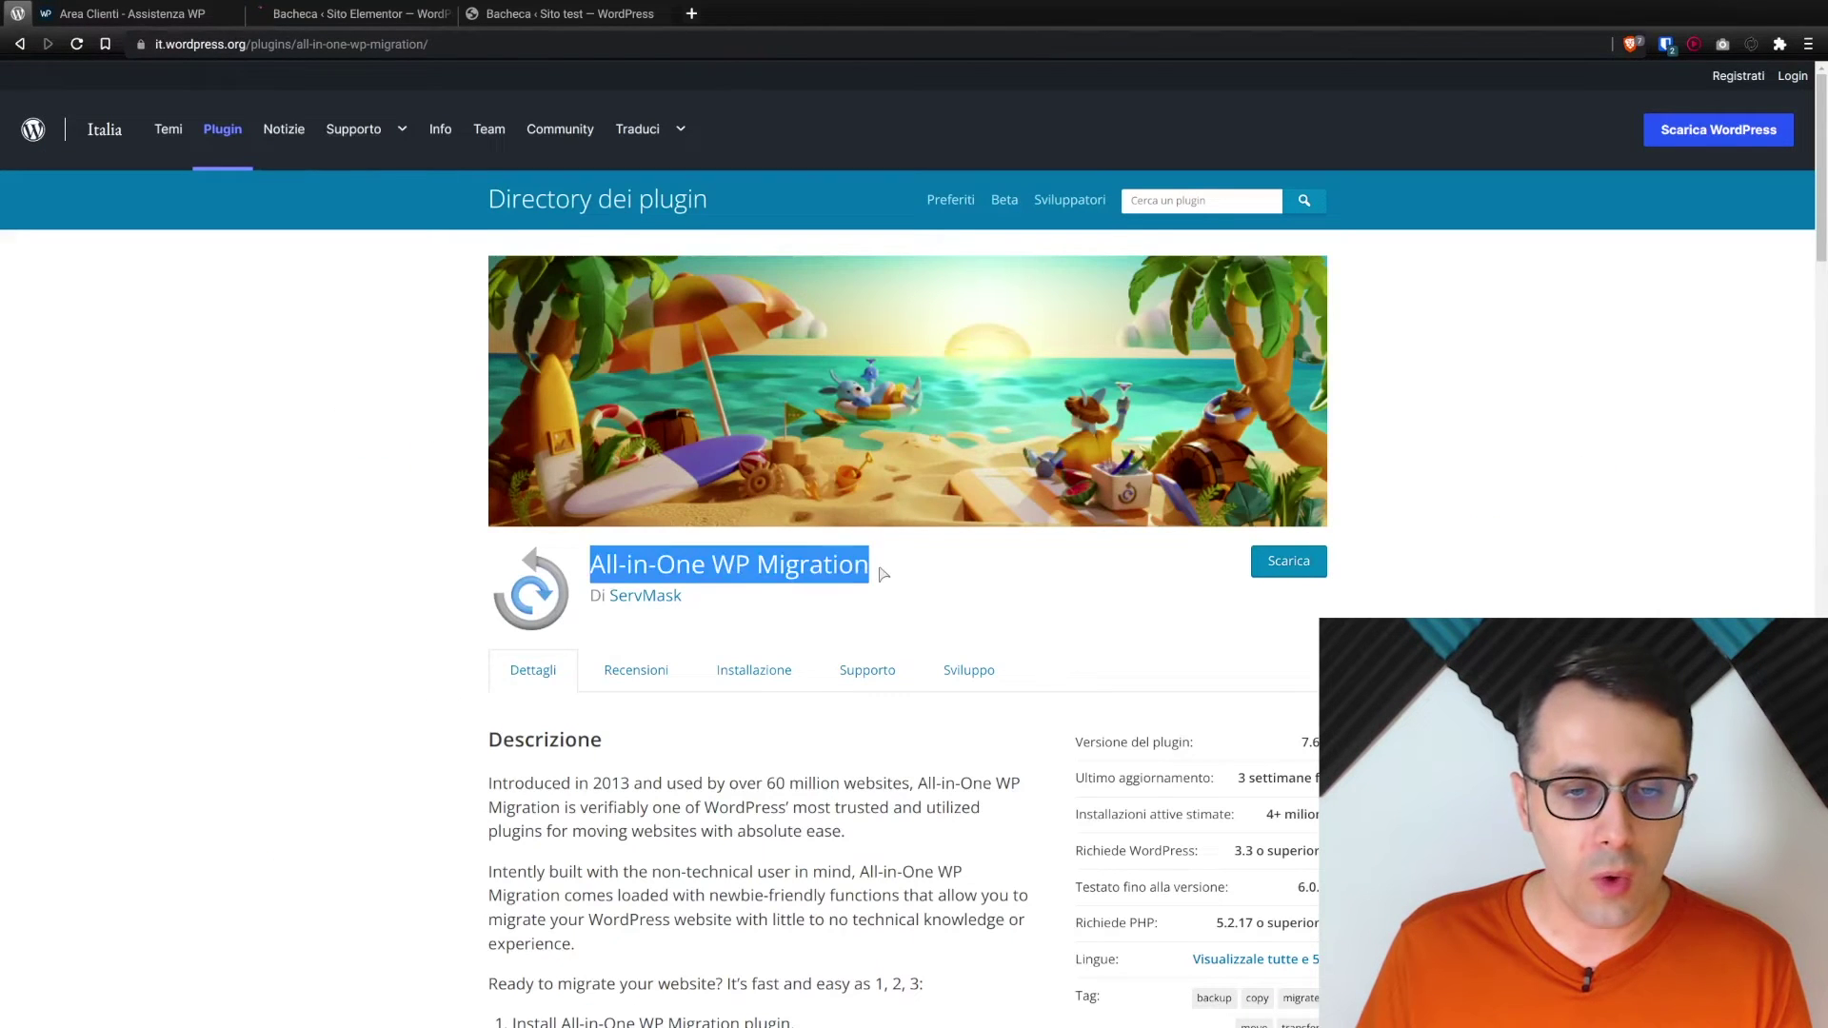
right_click(802, 566)
left_click(847, 575)
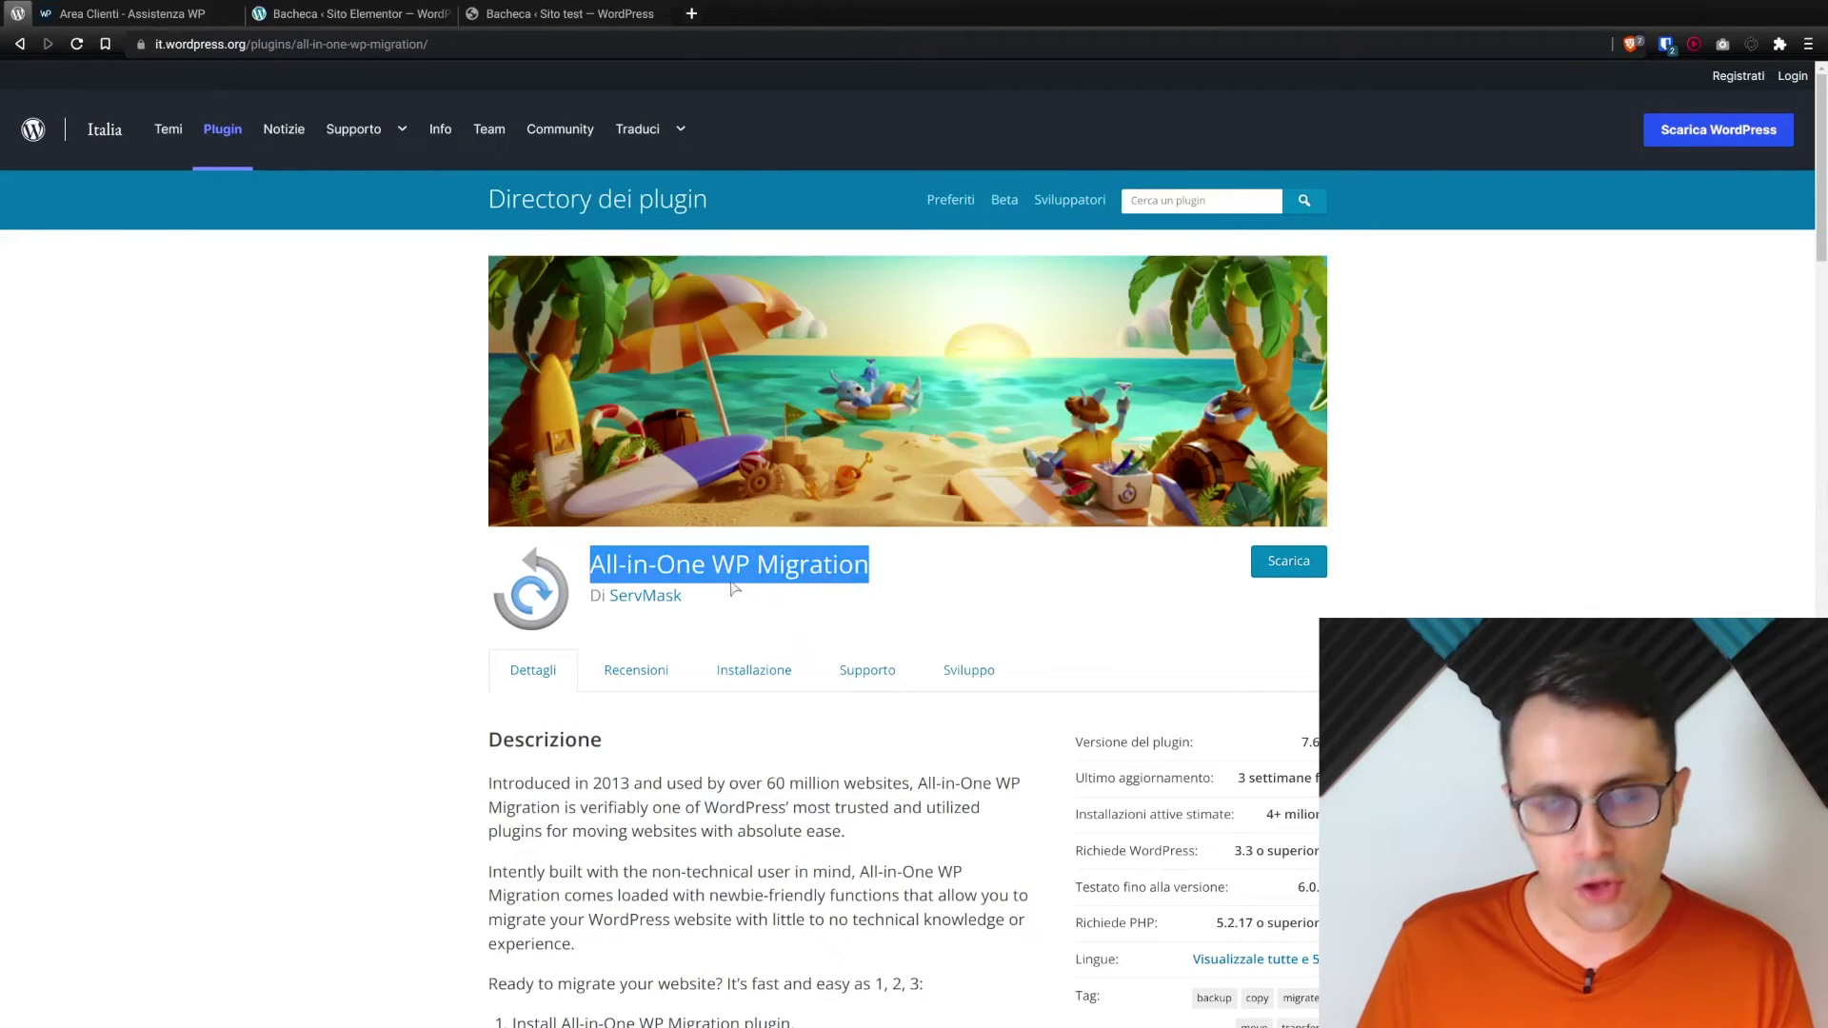
Step: On the online site, search the available plugins for All-in-One WP Migration, install it and activate it
left_click(320, 21)
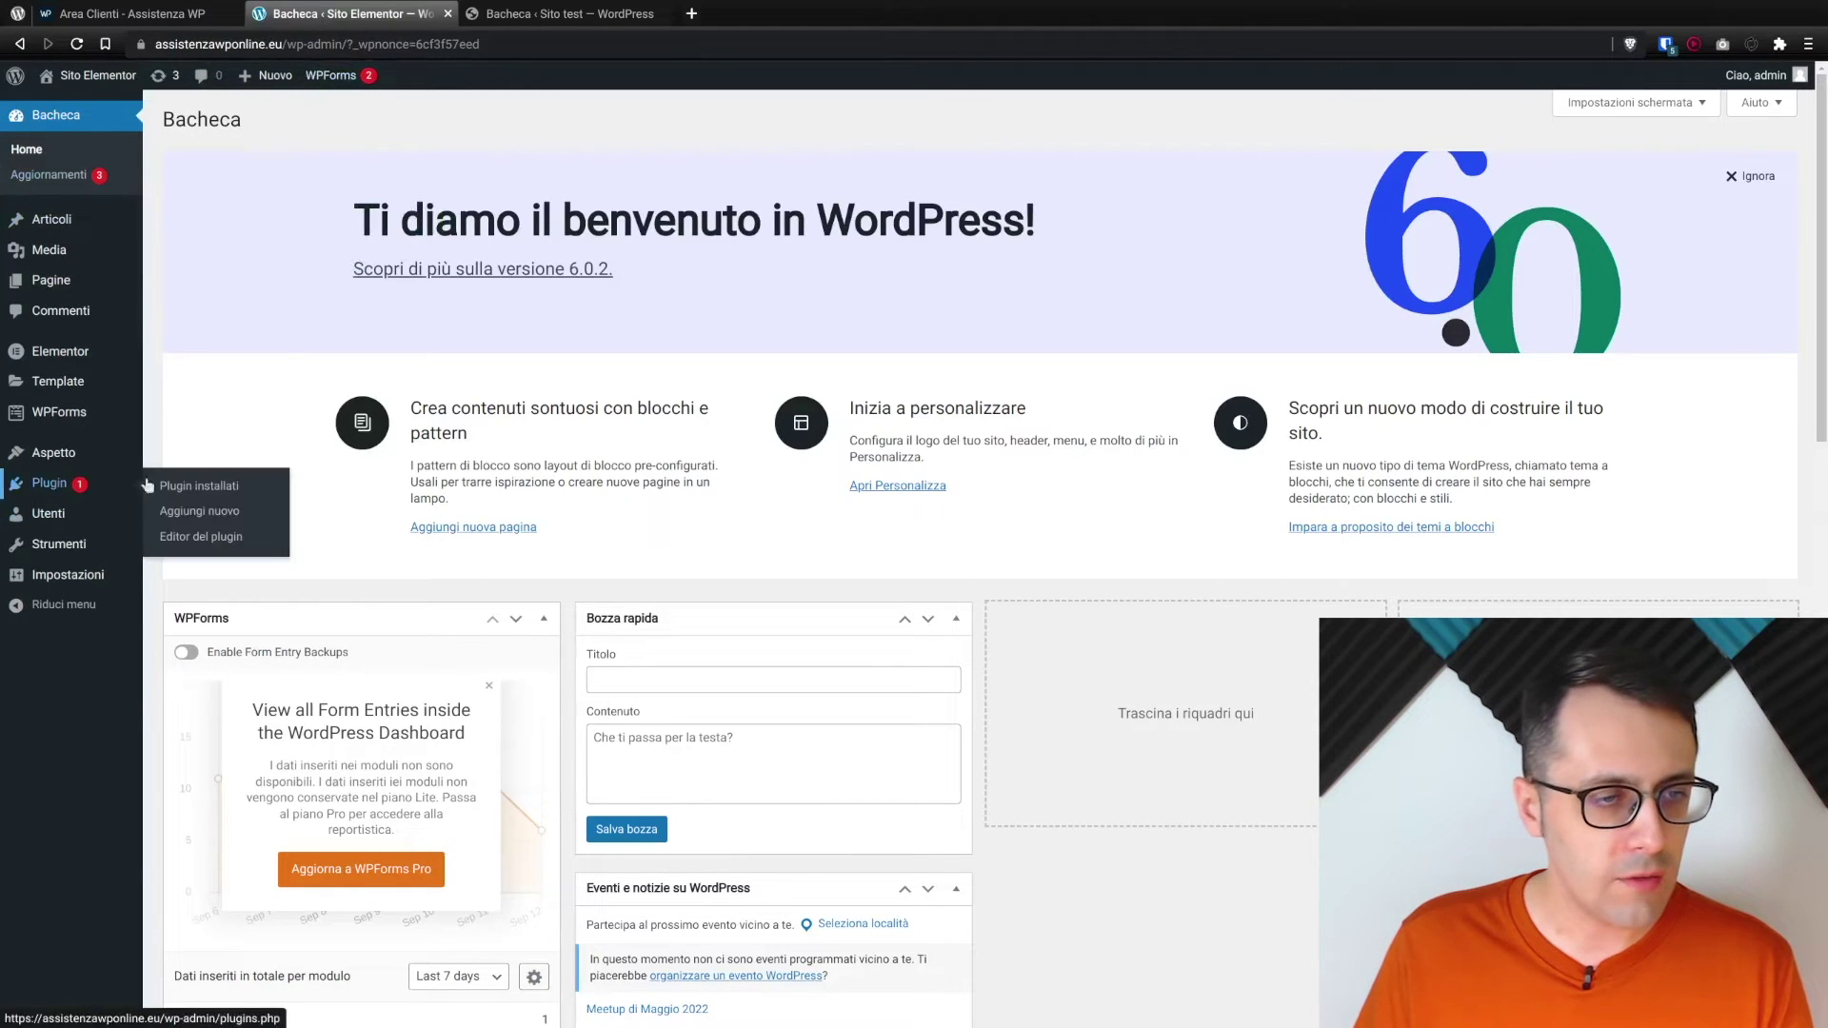
left_click(45, 481)
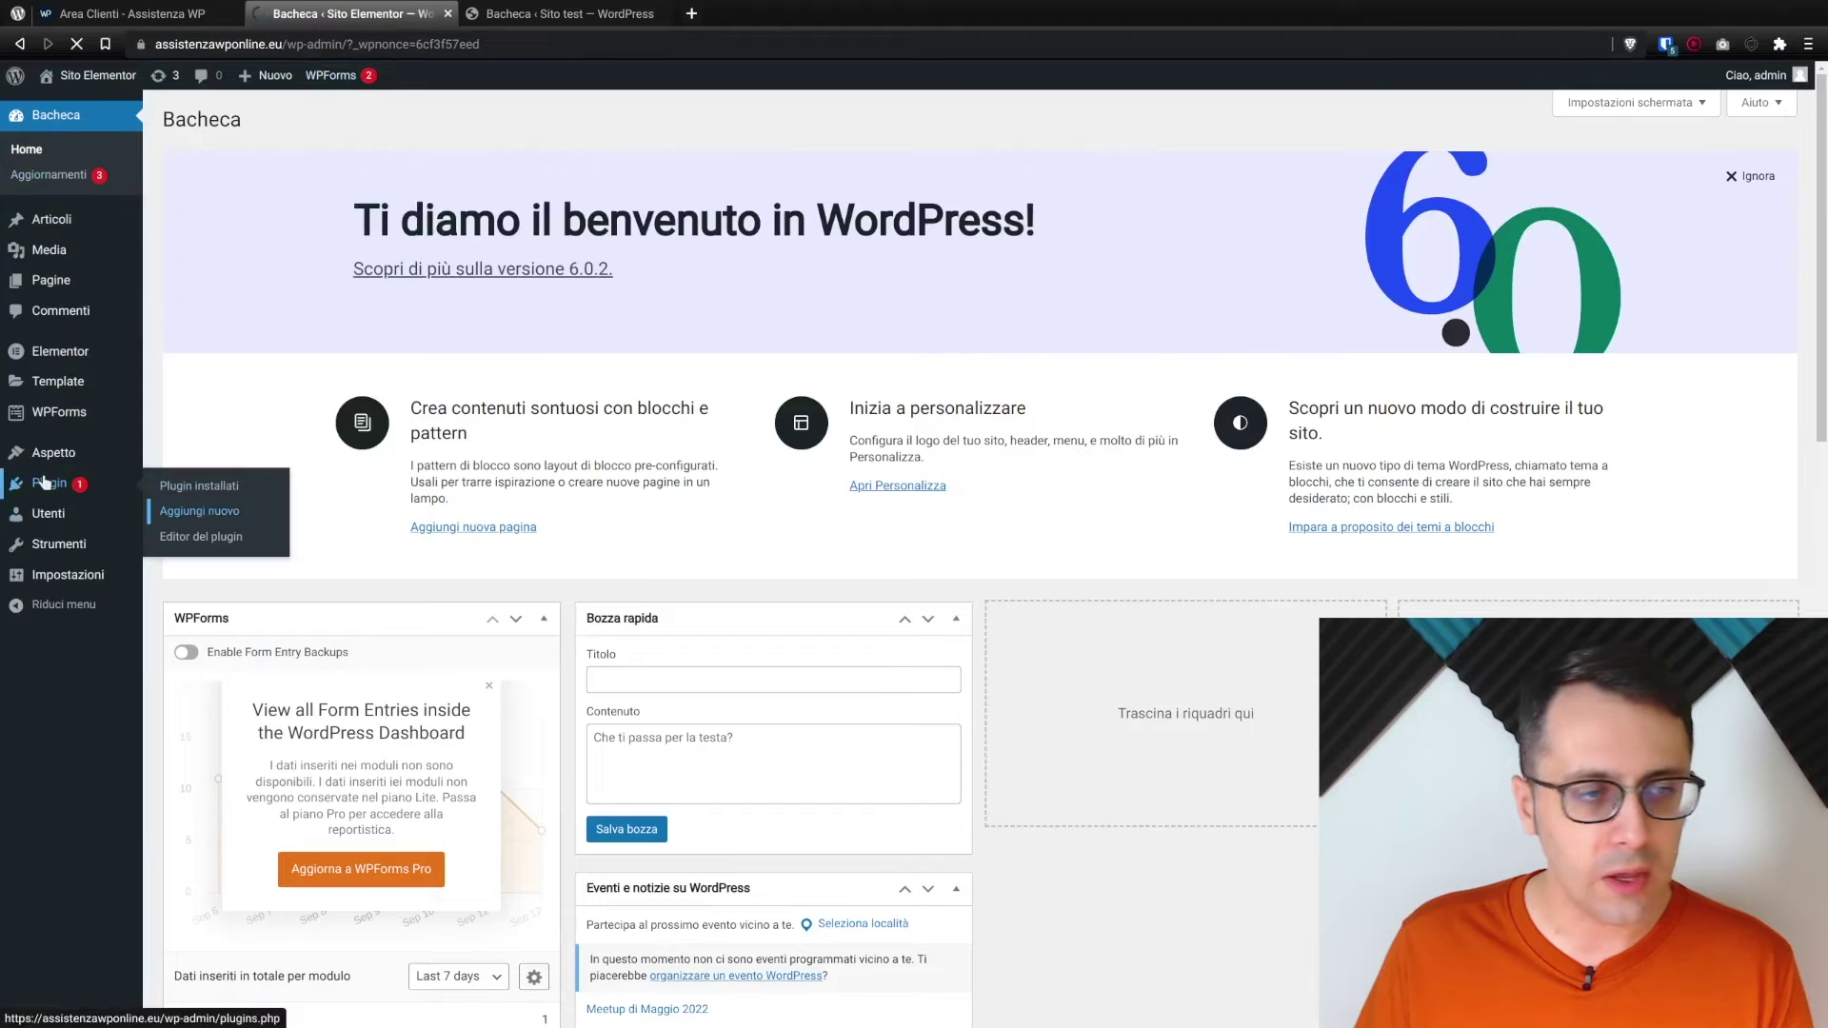
left_click(202, 514)
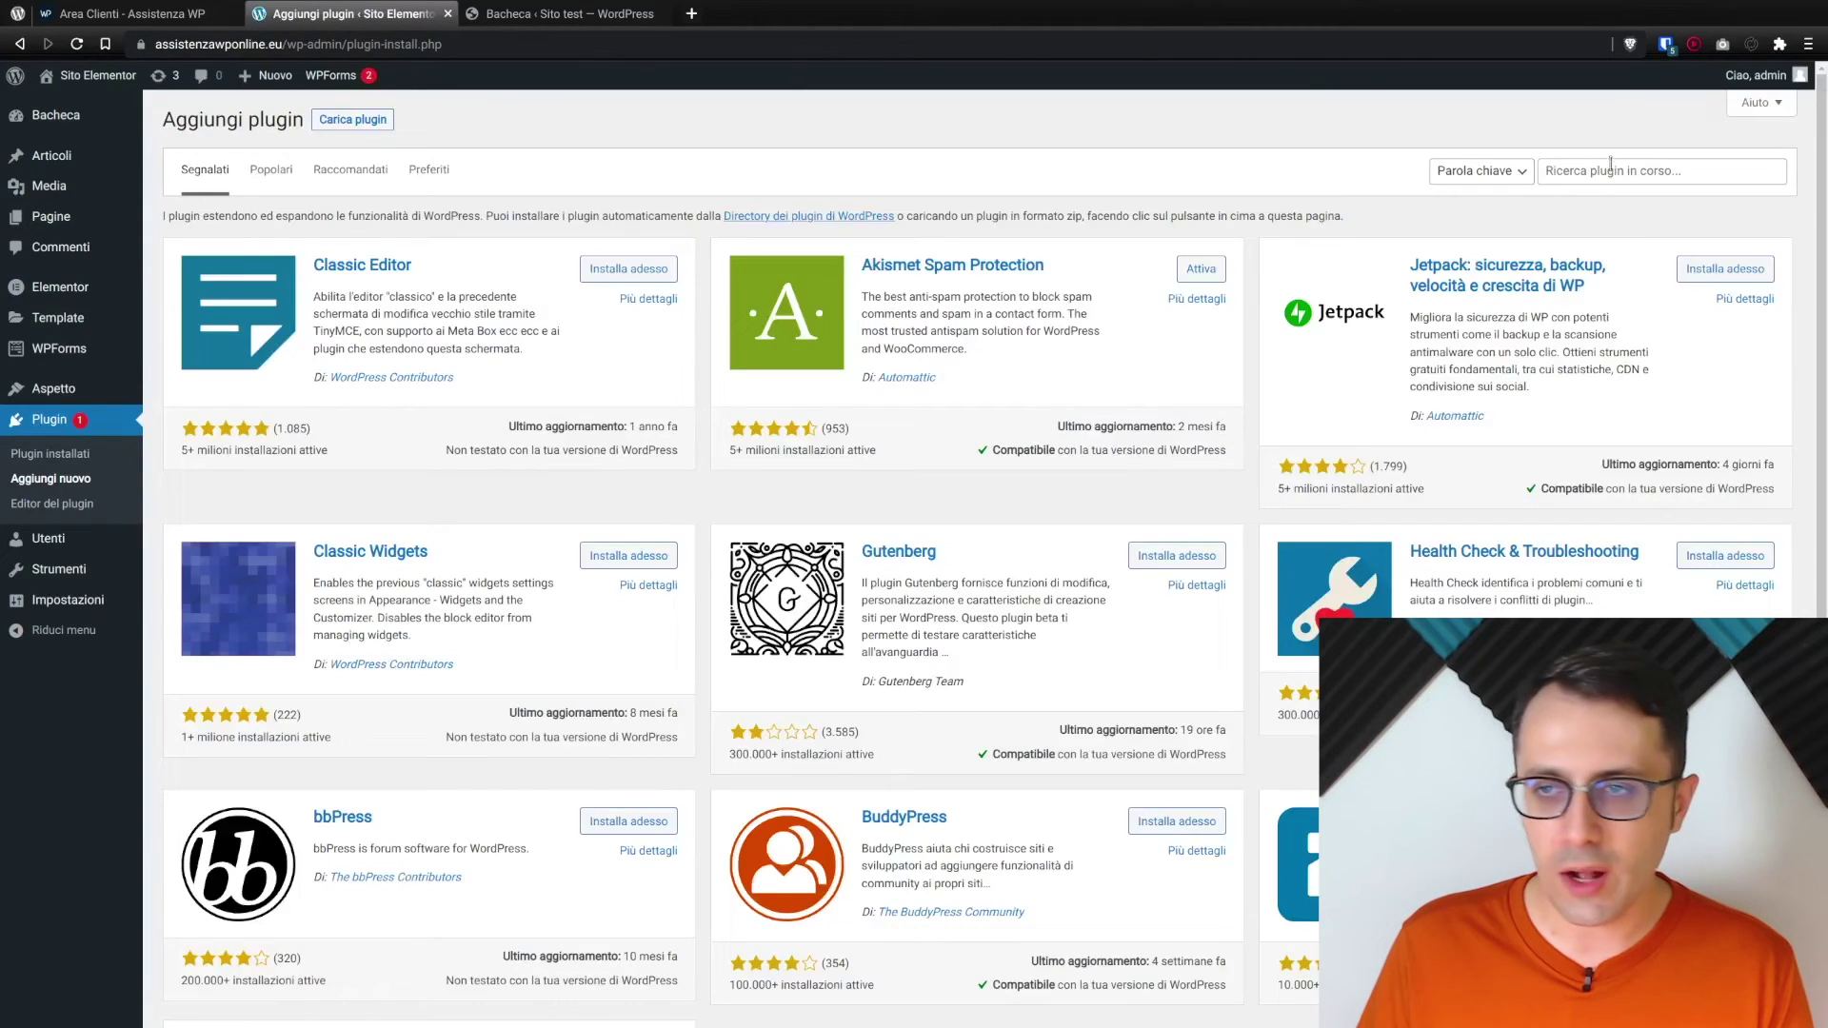
left_click(1611, 169)
key("ctrl+v")
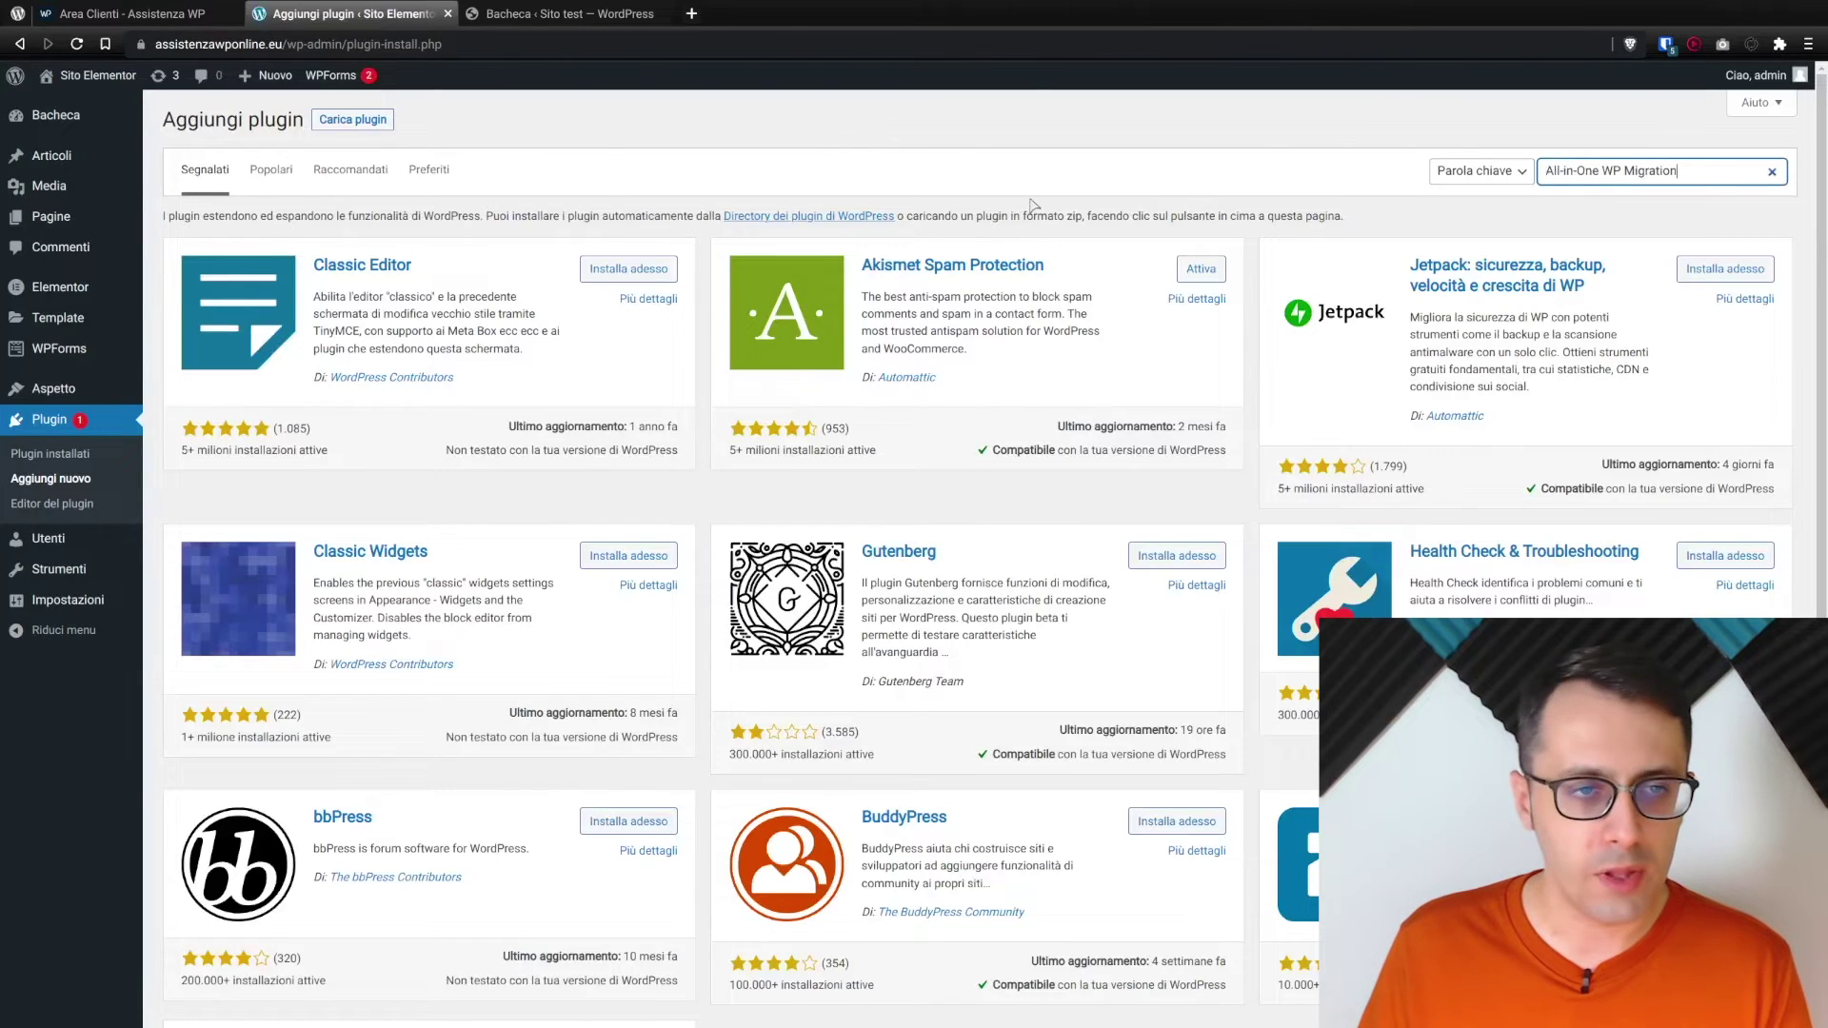
key("Return")
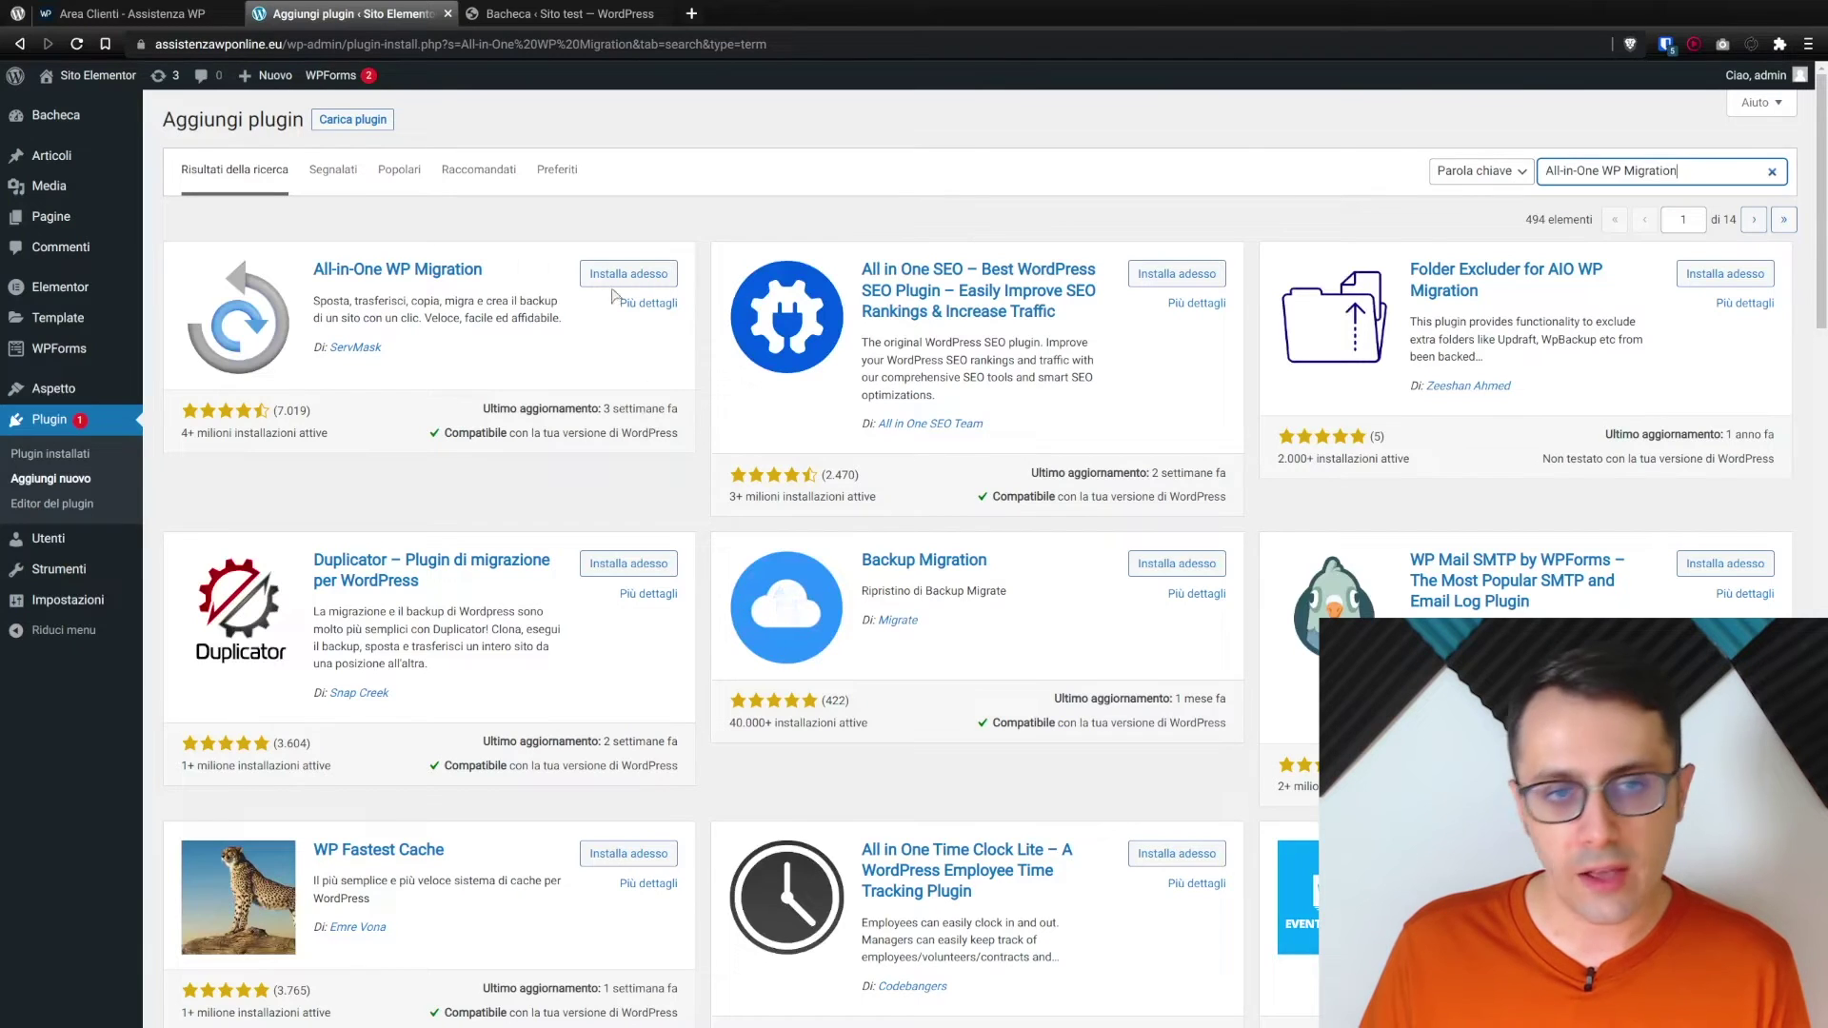
left_click(637, 273)
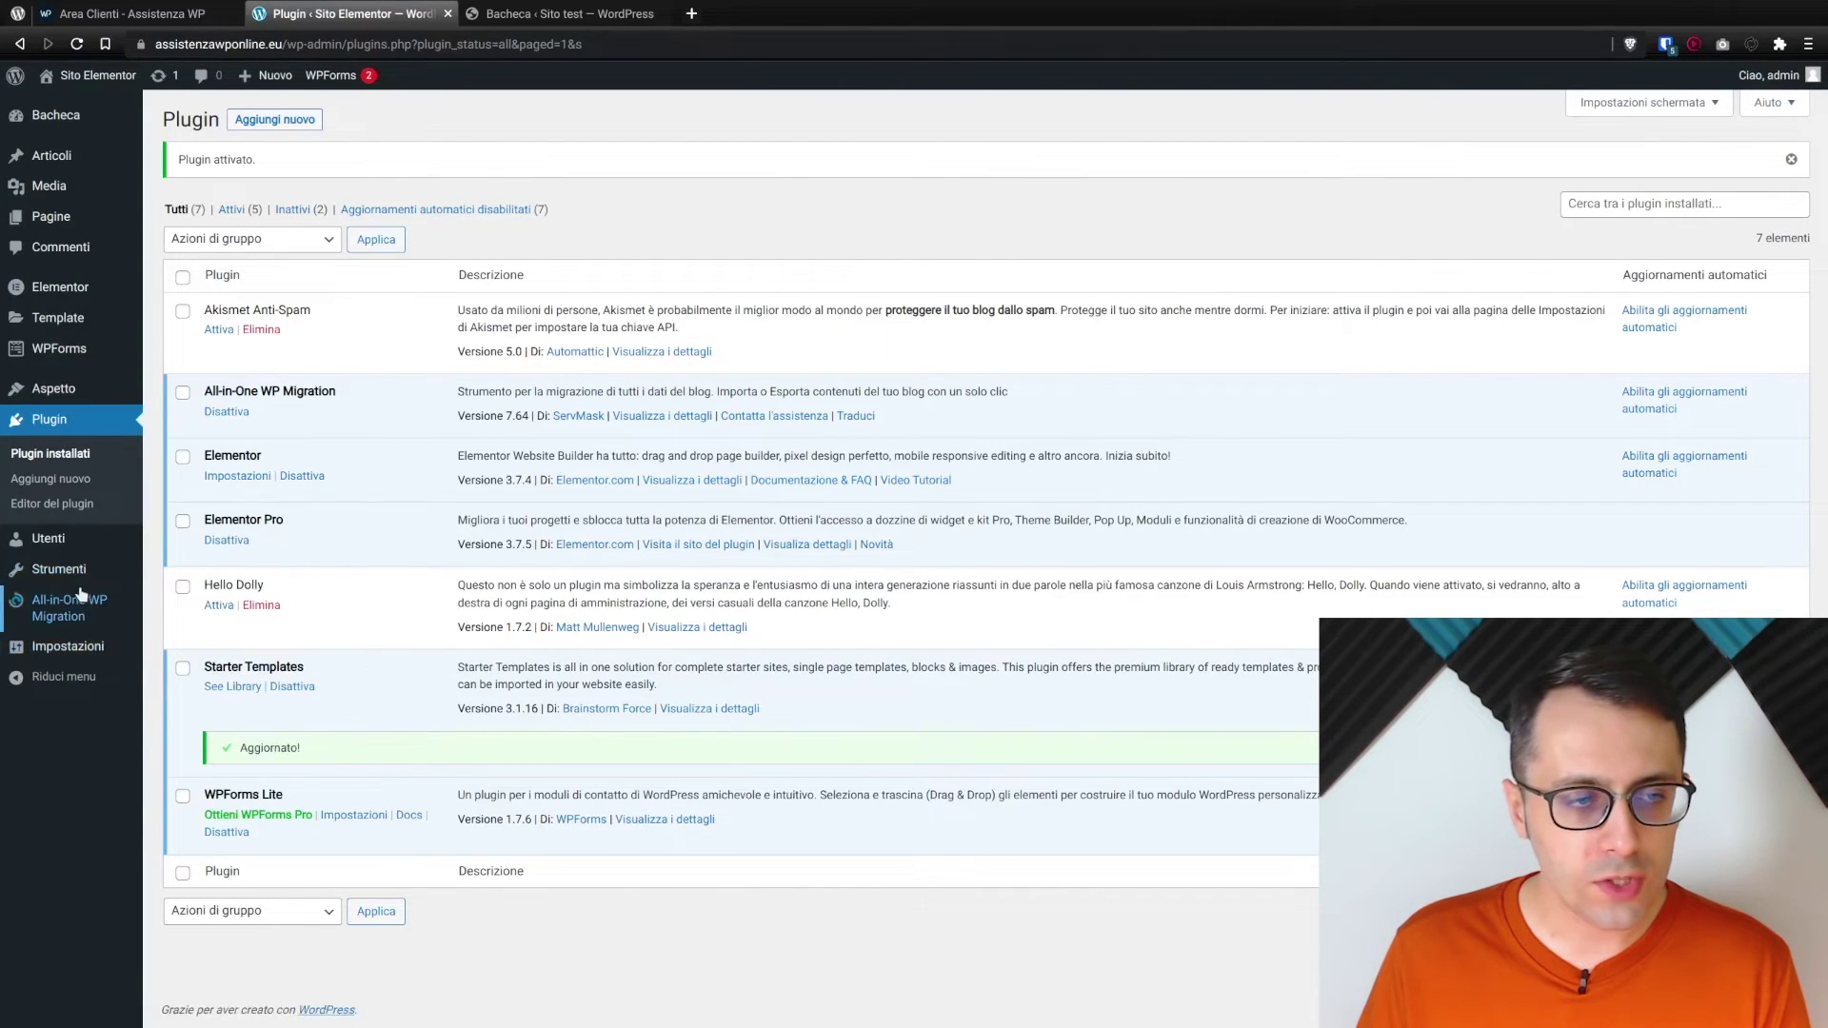
Step: Open the online site's All-in-One WP Migration export page and check the offer behind the Mega export destination
left_click(74, 603)
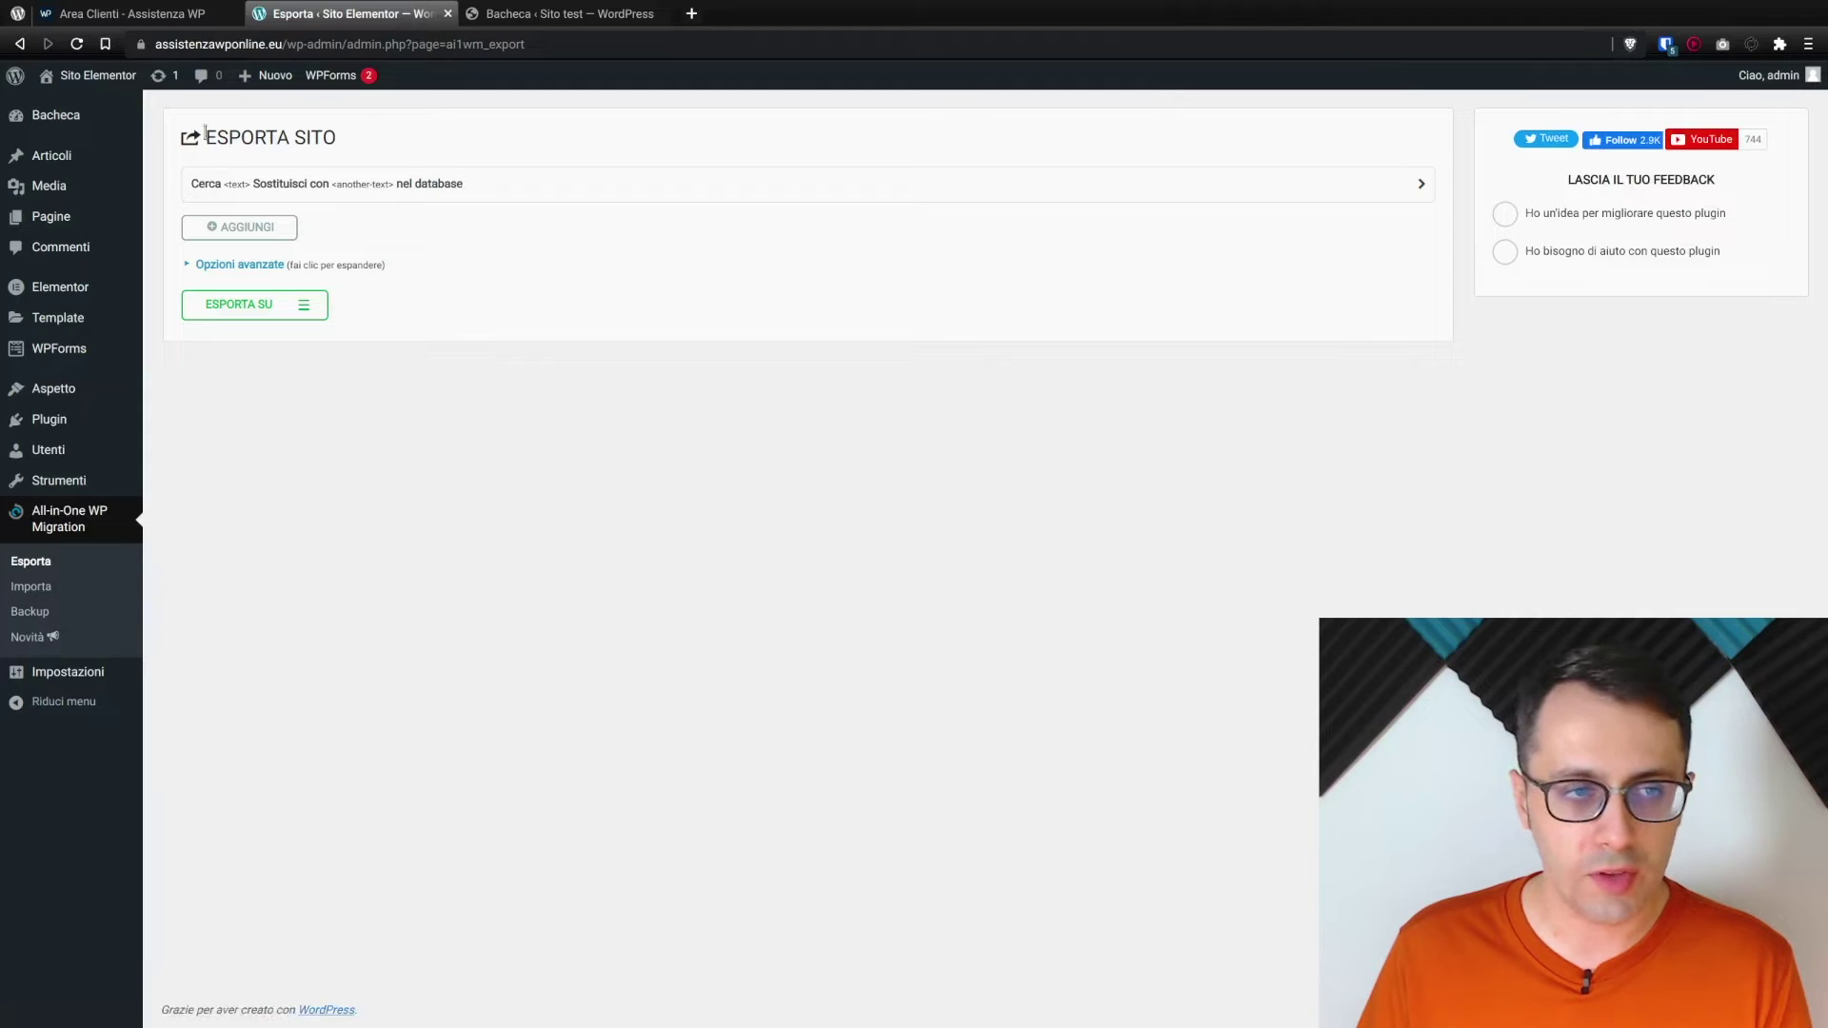
left_click(270, 321)
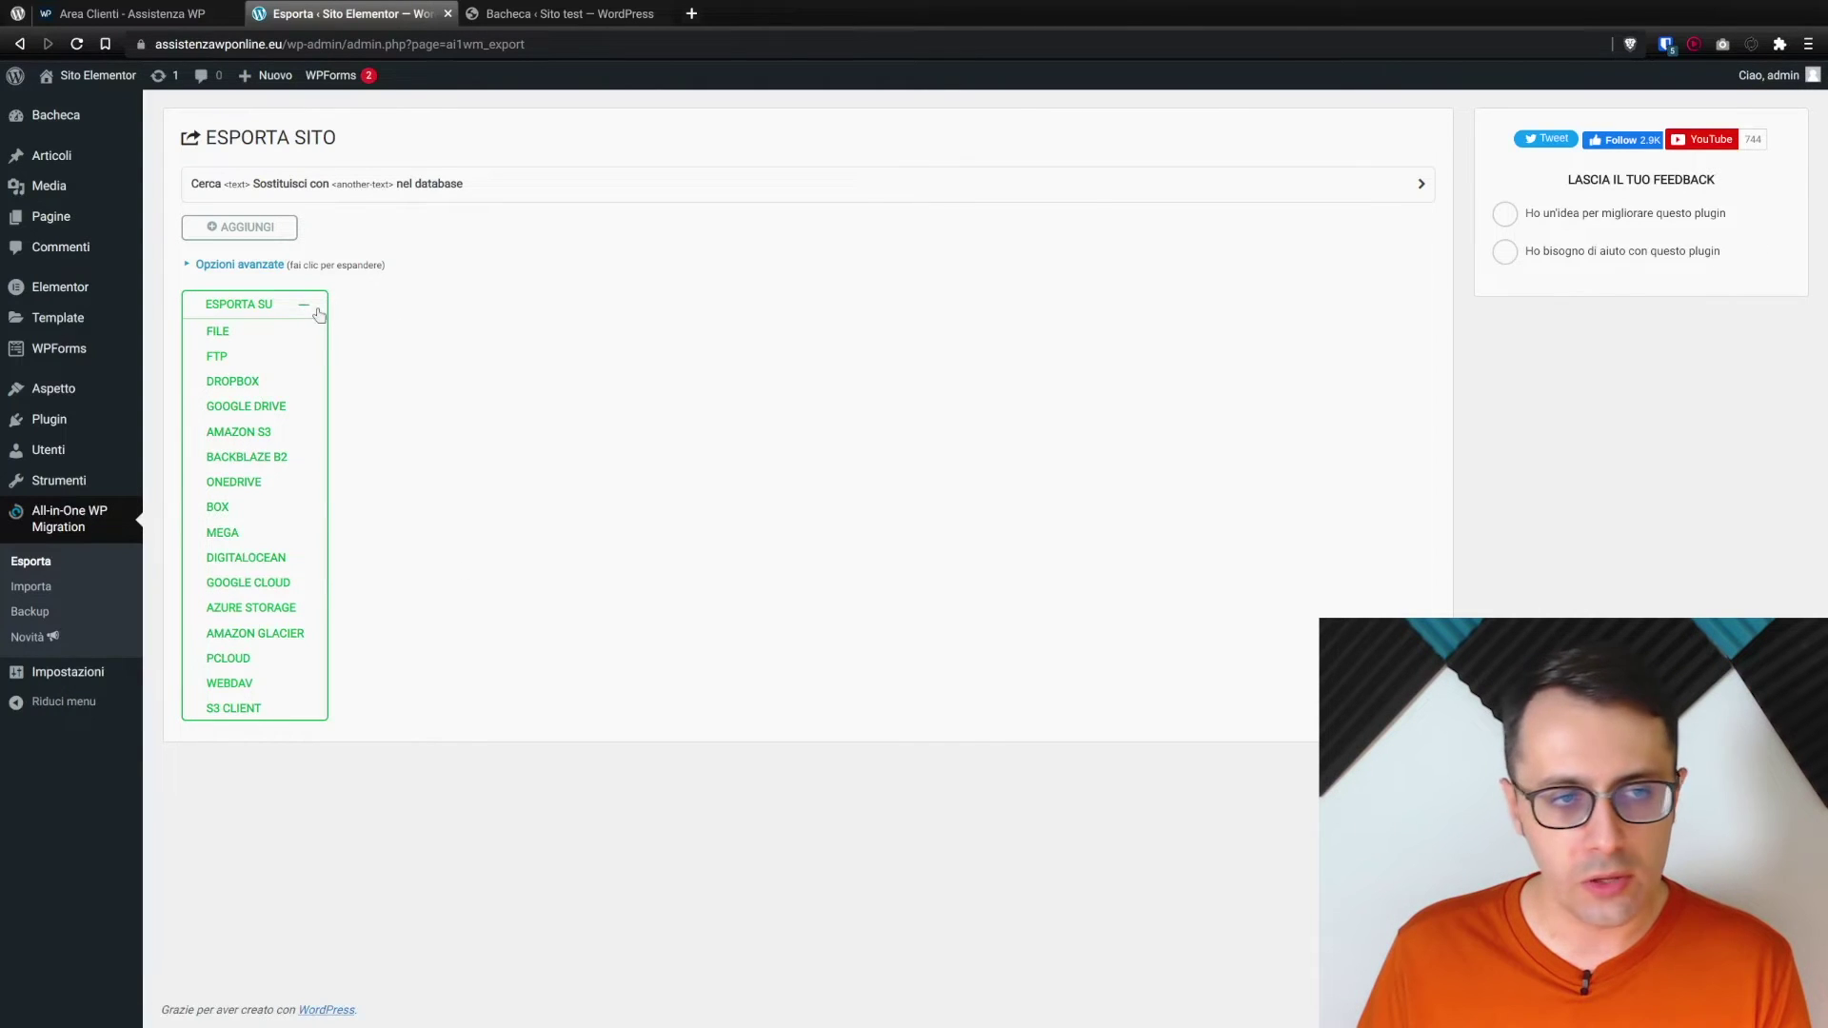
left_click(222, 532)
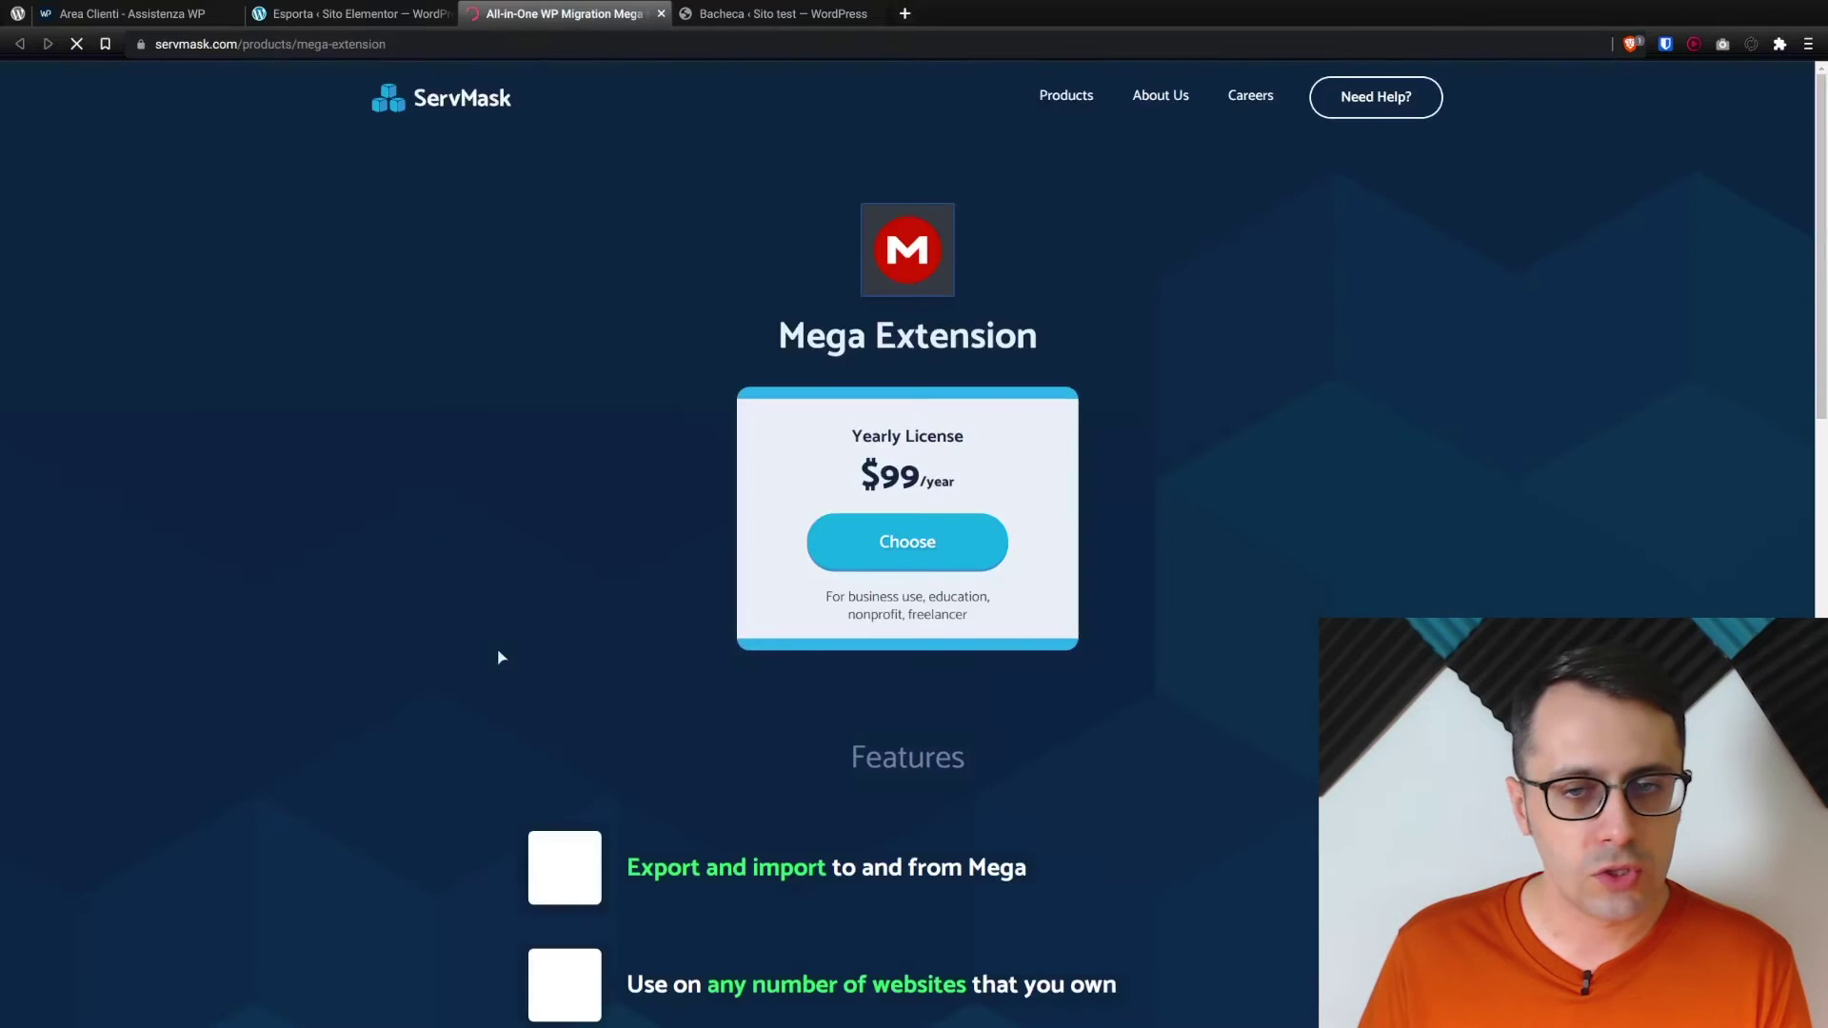
left_click_drag(767, 335, 1106, 341)
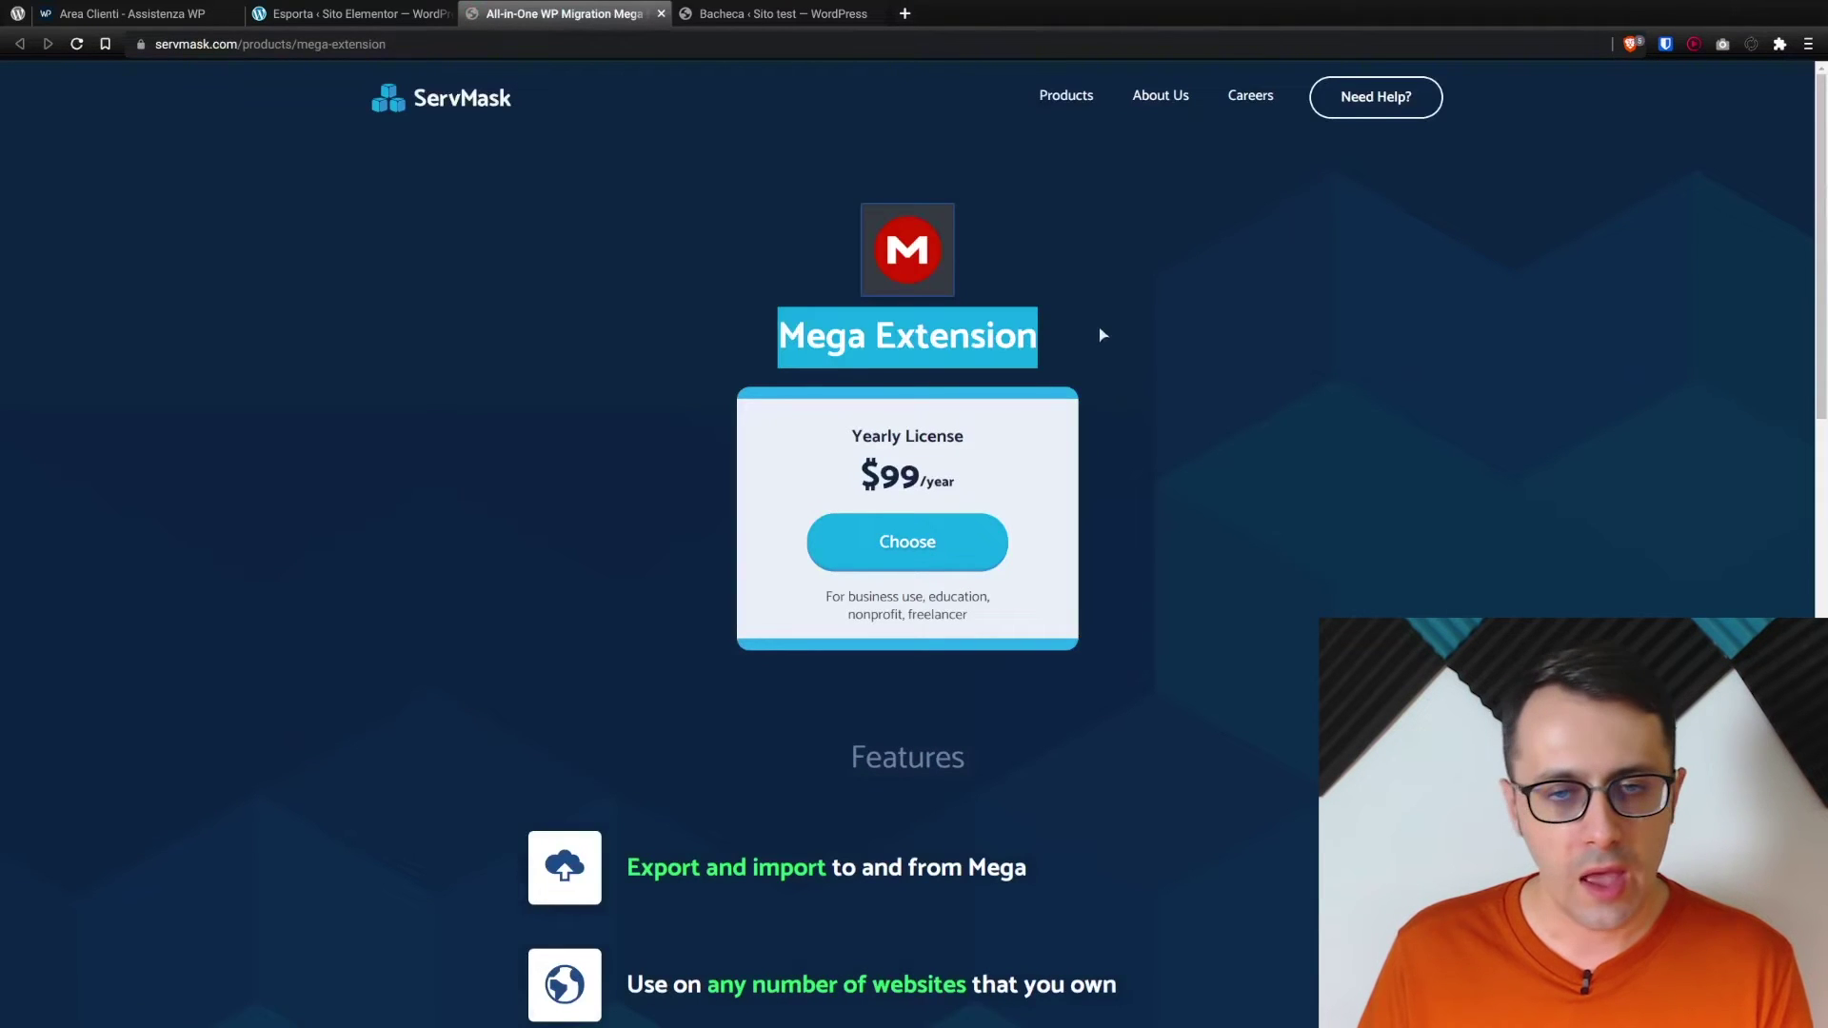
key("ctrl+w")
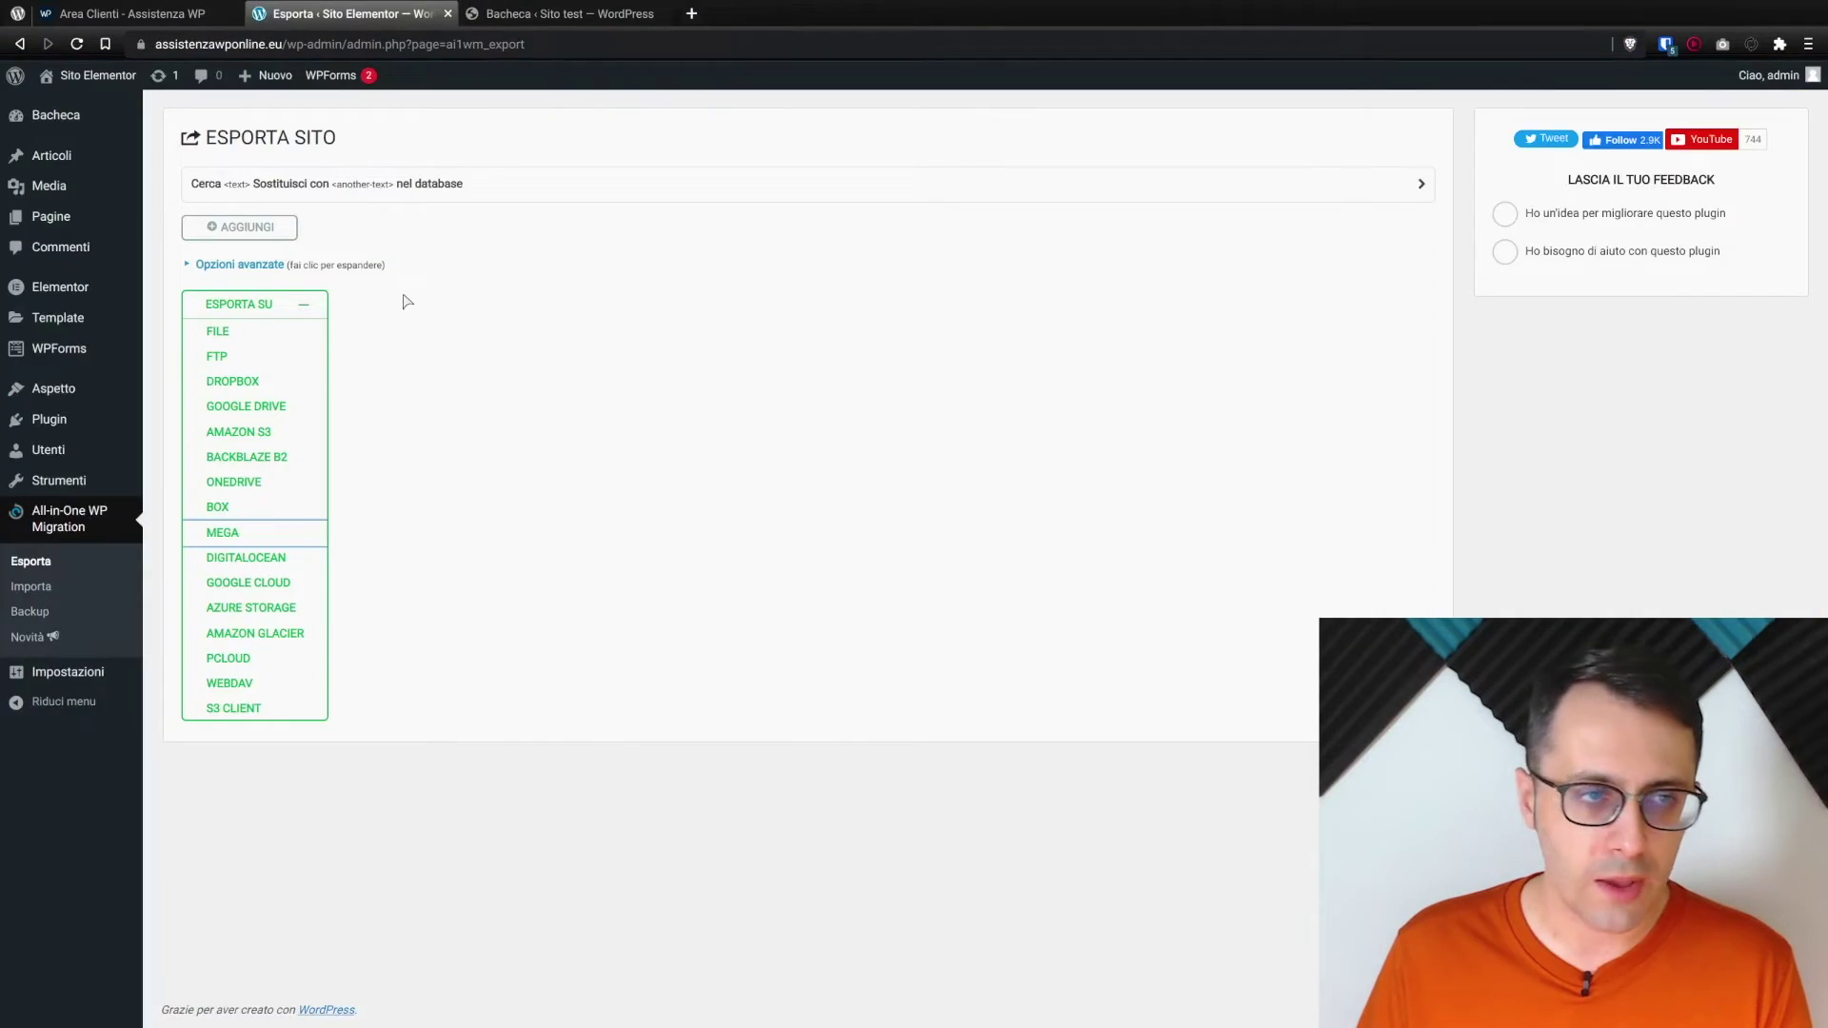
Step: Export the online site to a file, download the backup and check the plugin's backup list
left_click(234, 333)
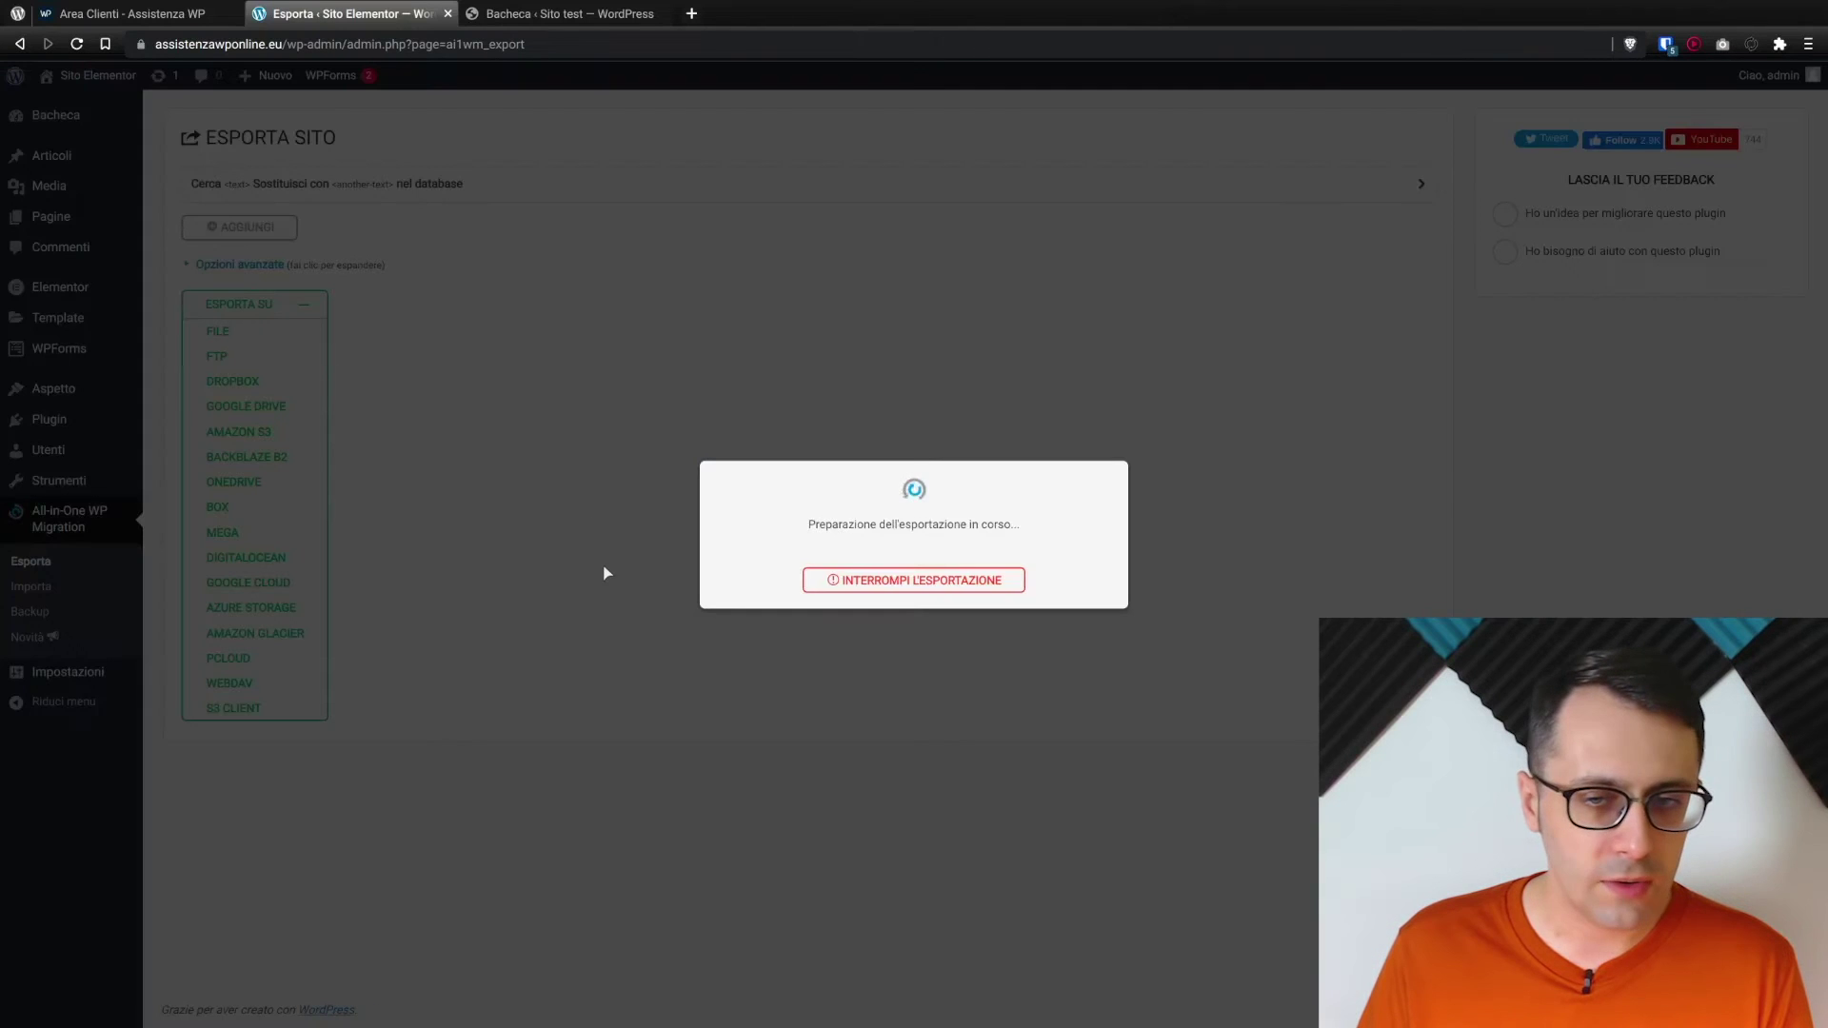
left_click_drag(820, 524, 946, 527)
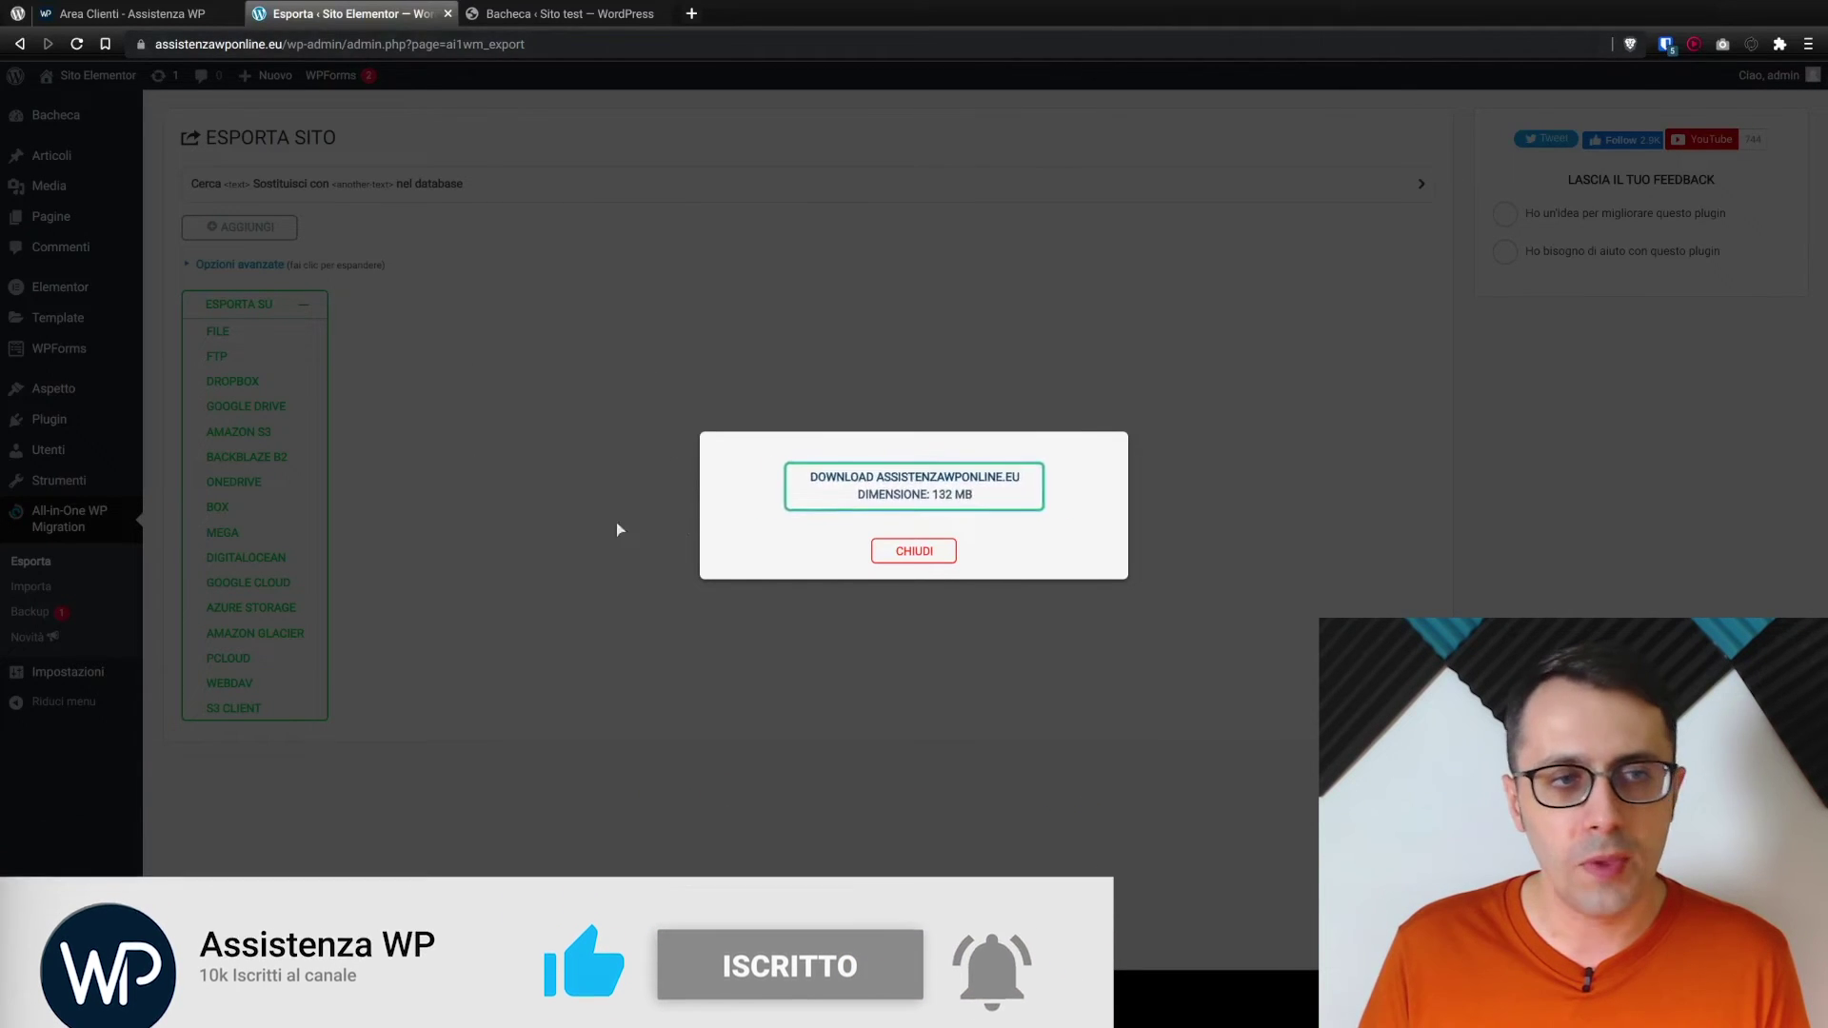
left_click(971, 504)
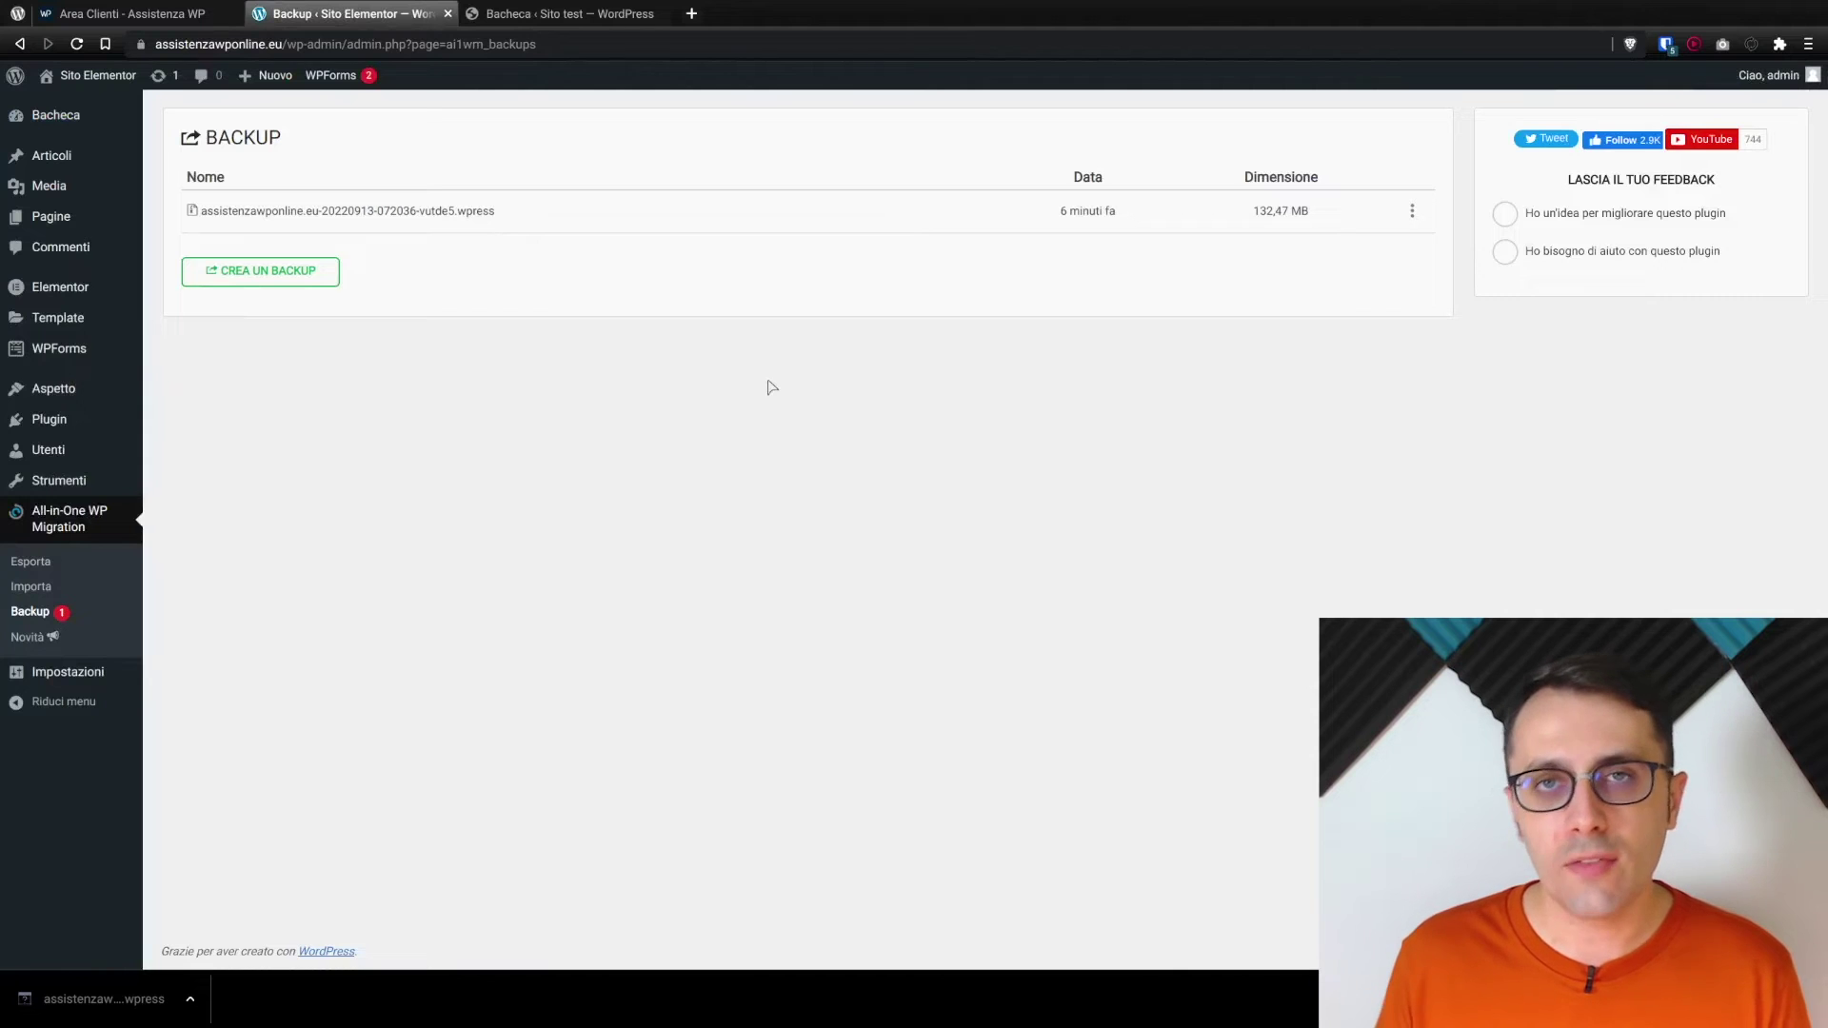
Step: Open the page for adding plugins on the local site and copy the name All-in-One WP Migration from WordPress.org again
left_click(524, 16)
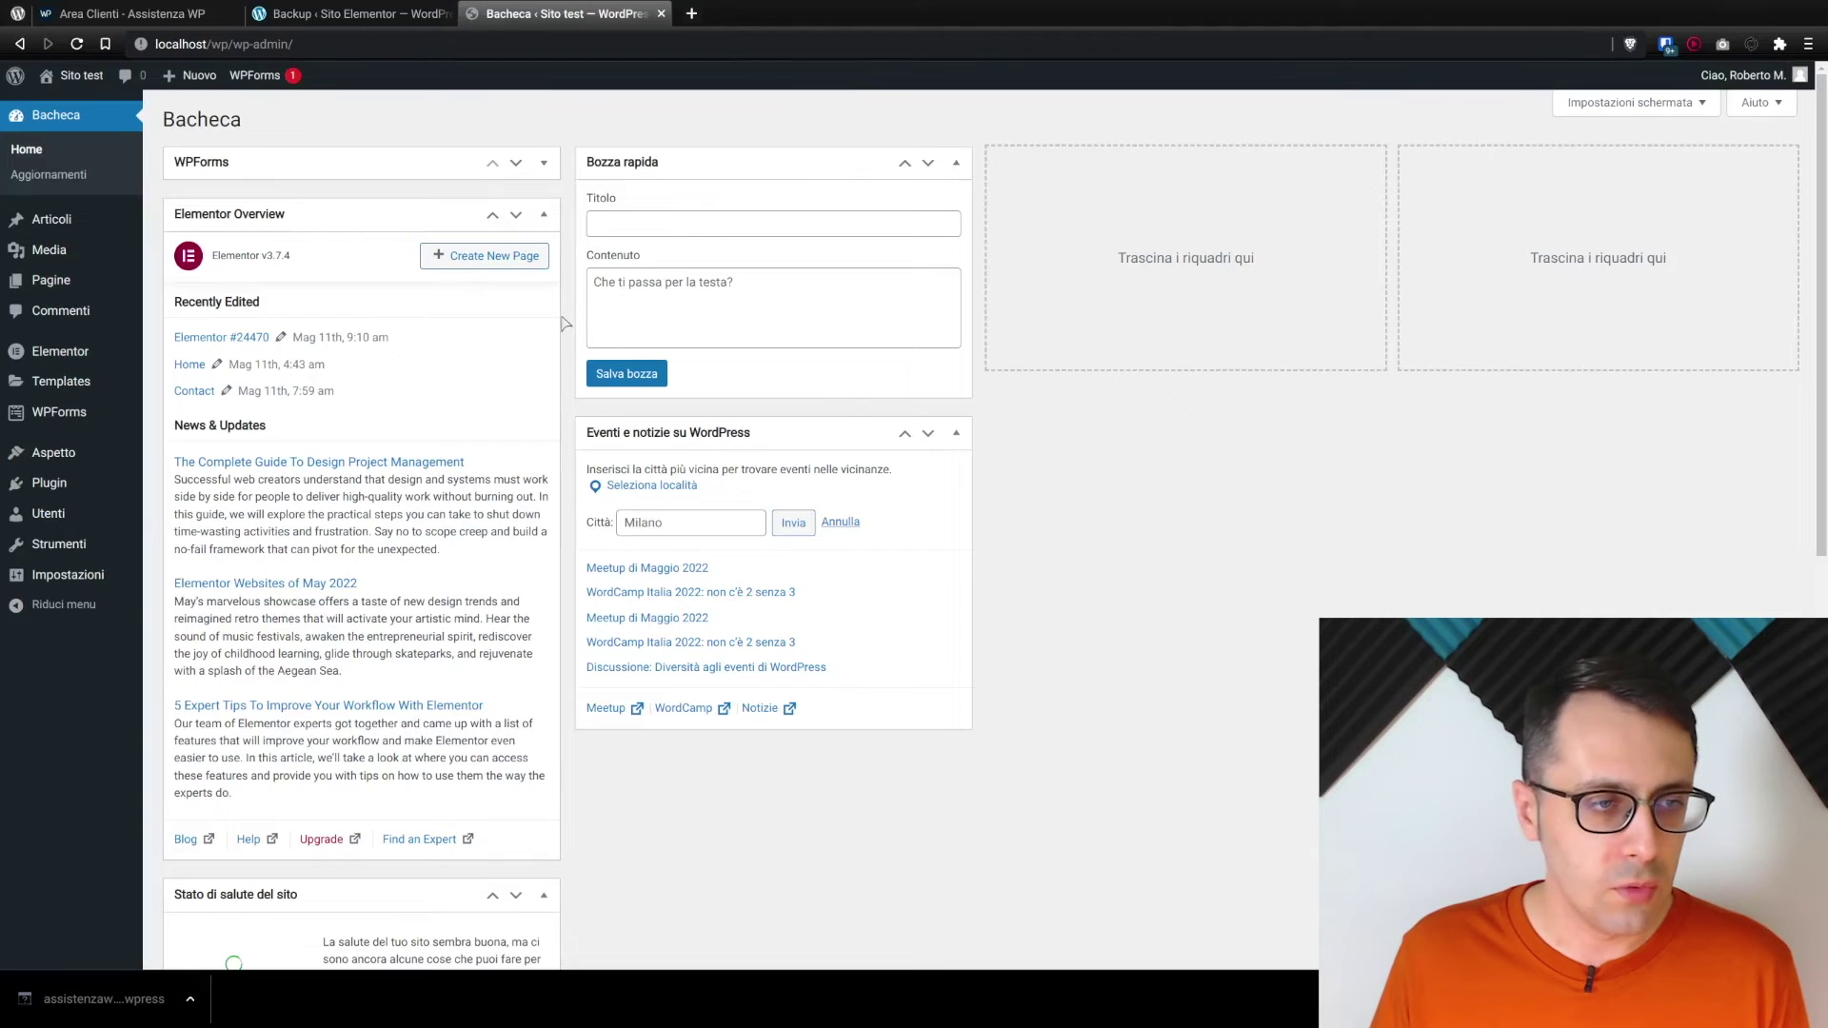
mouse_move(68, 487)
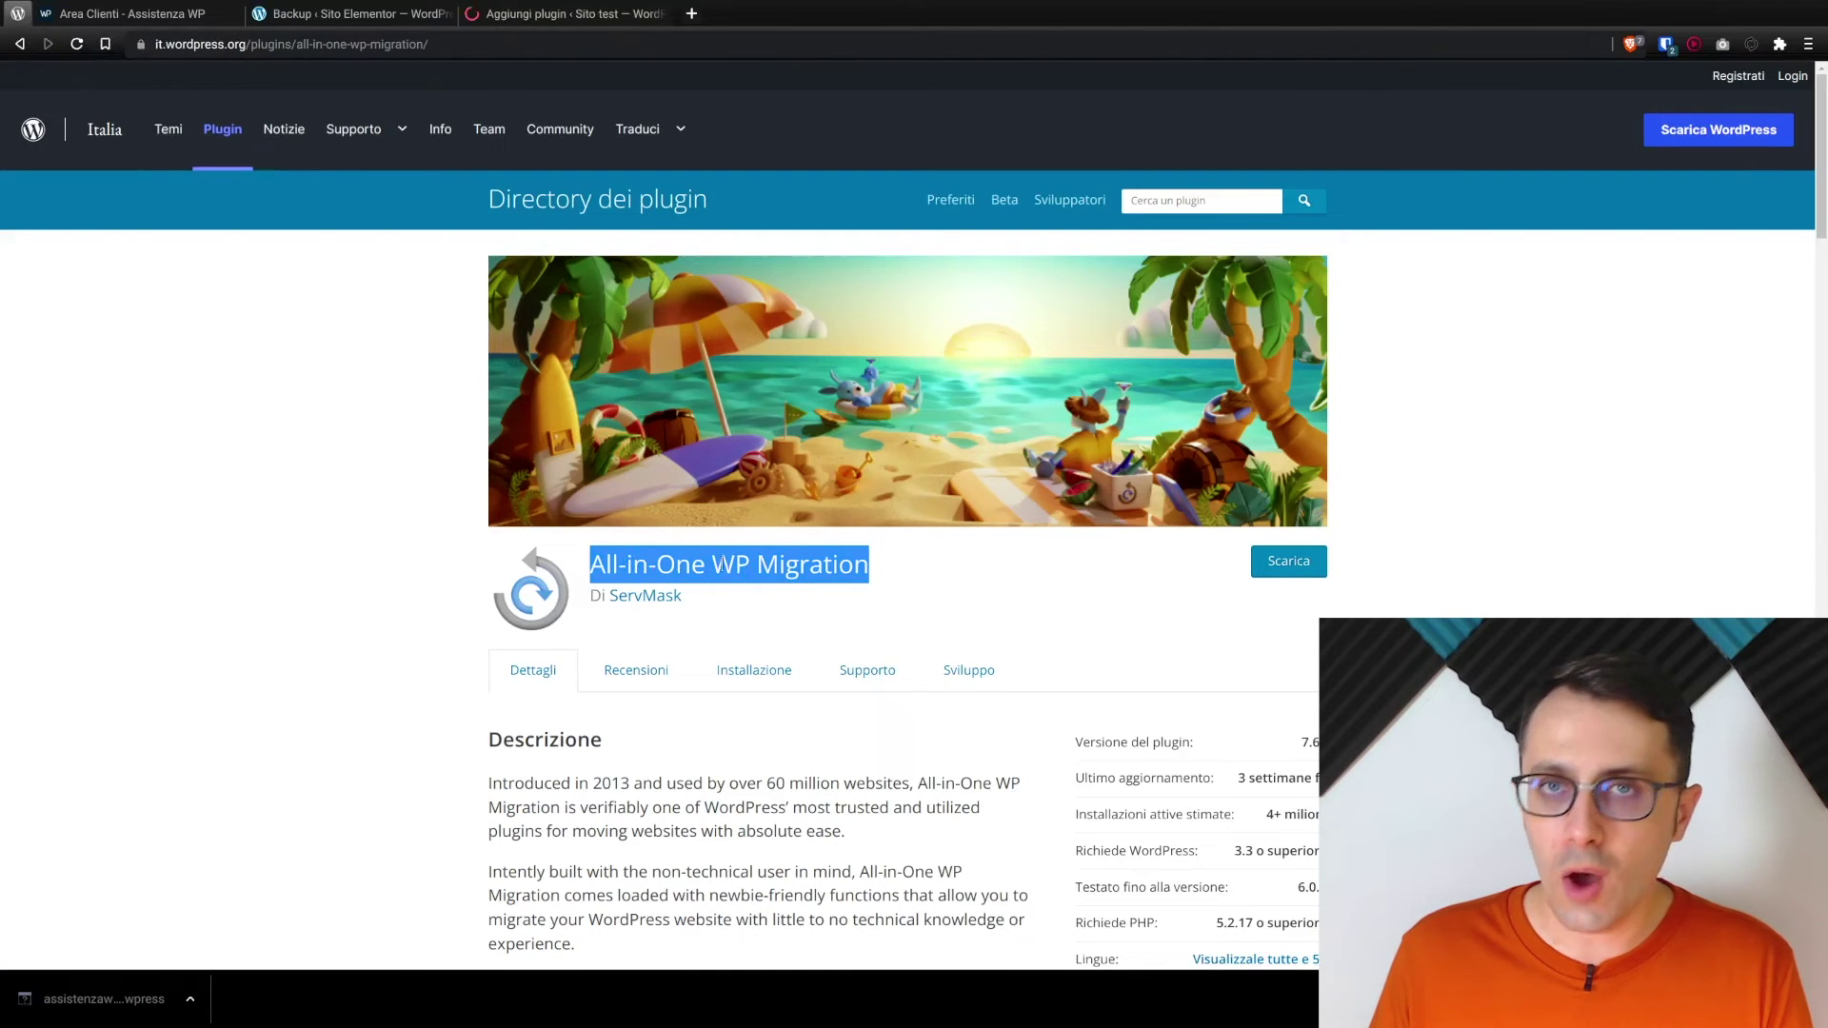
right_click(745, 580)
left_click(782, 596)
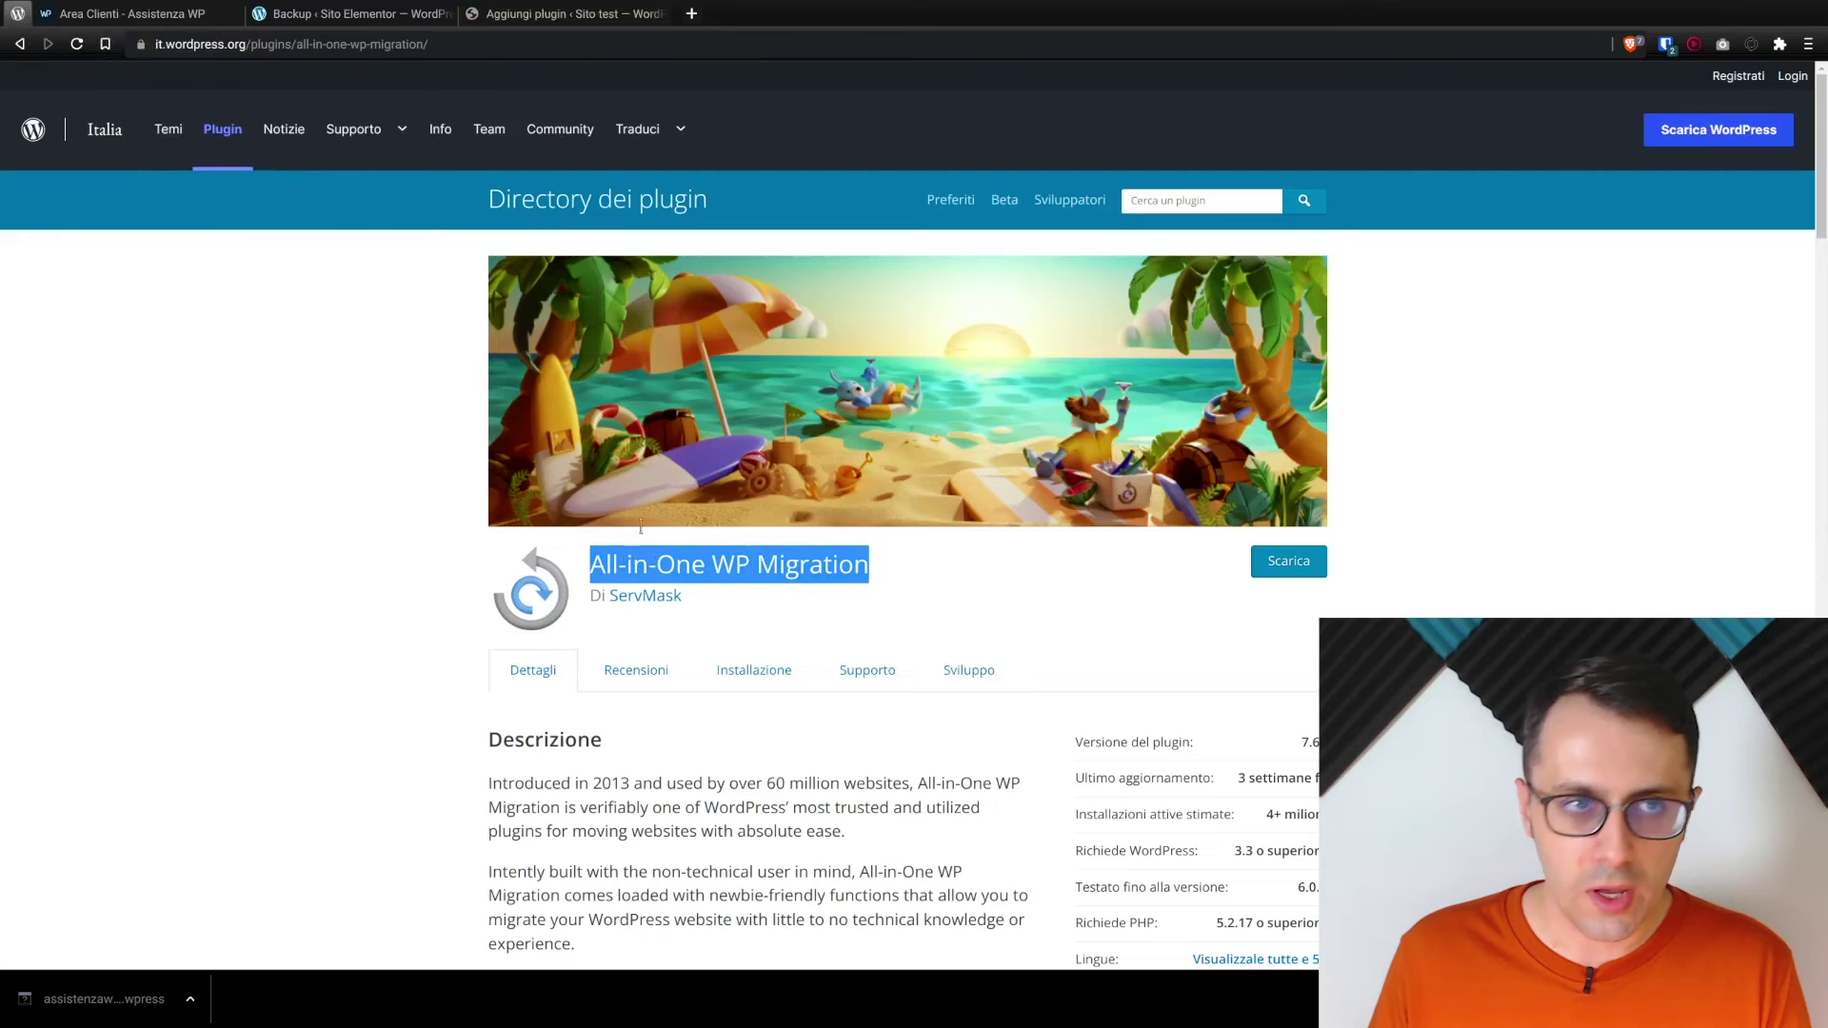
Step: Check the Downloads folder in the file manager for the exported .wpress backup file
left_click(533, 17)
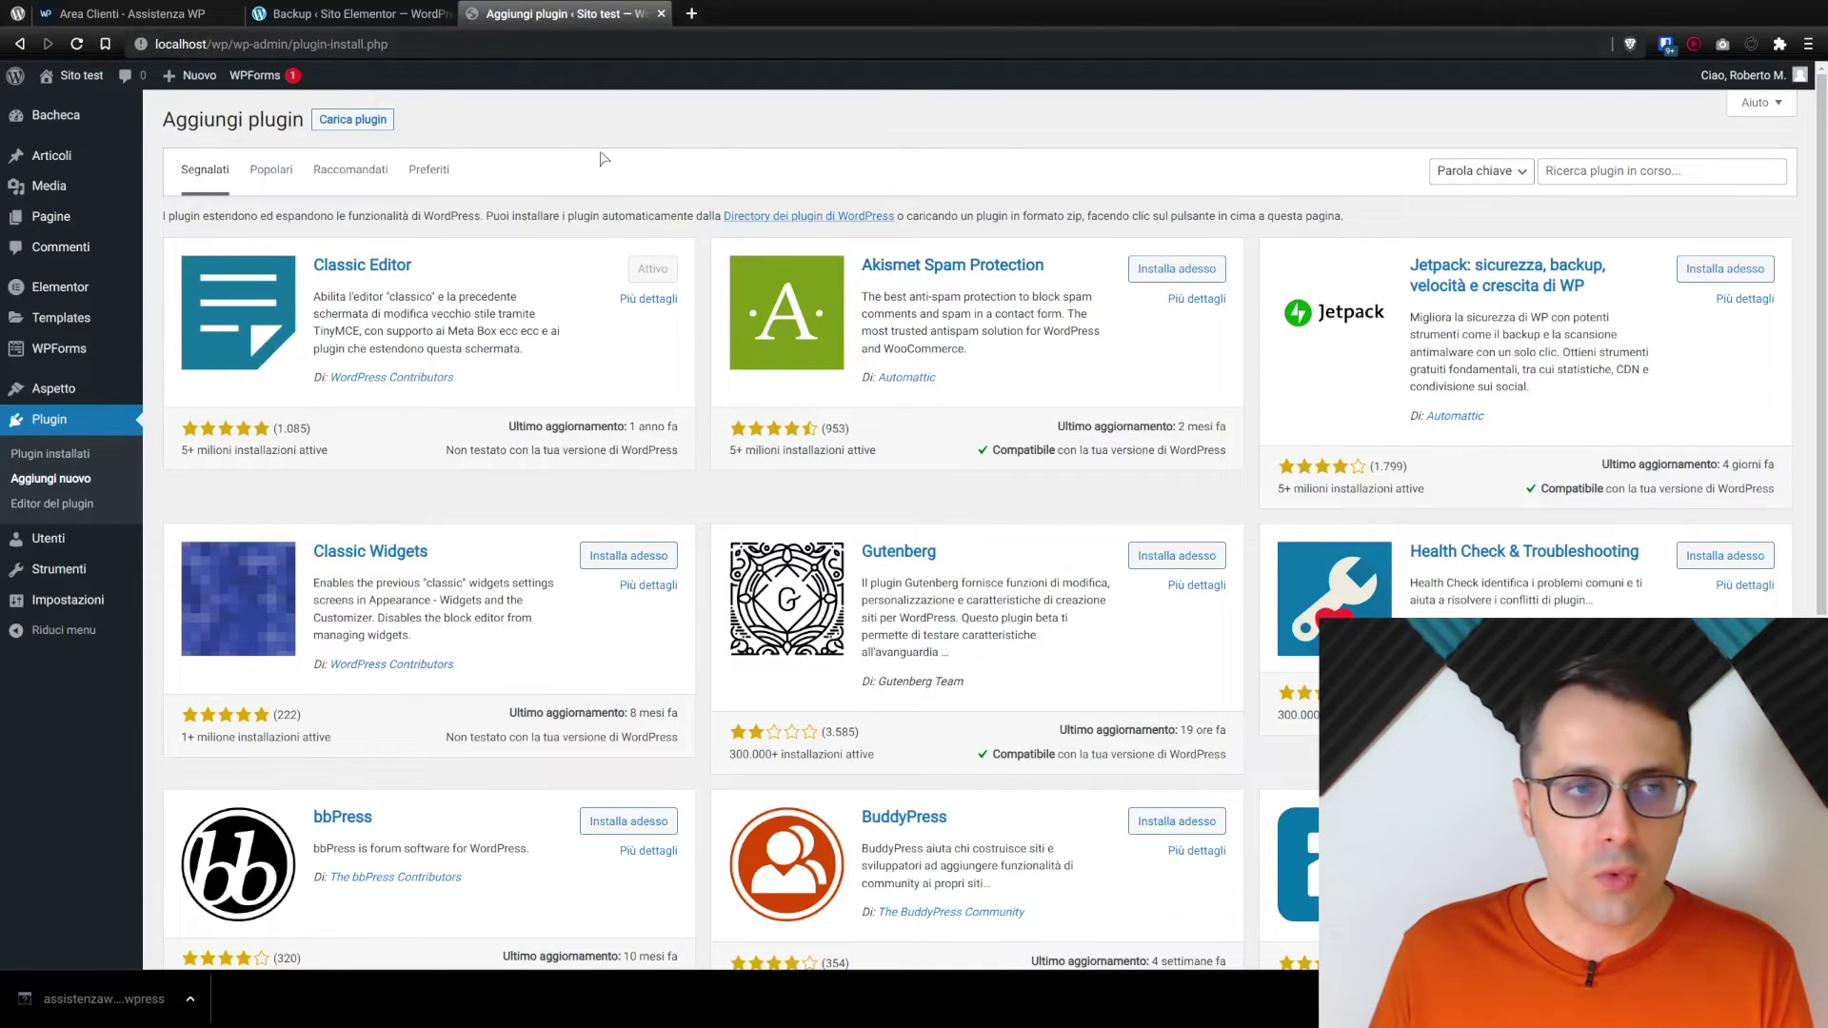
key("alt+Tab")
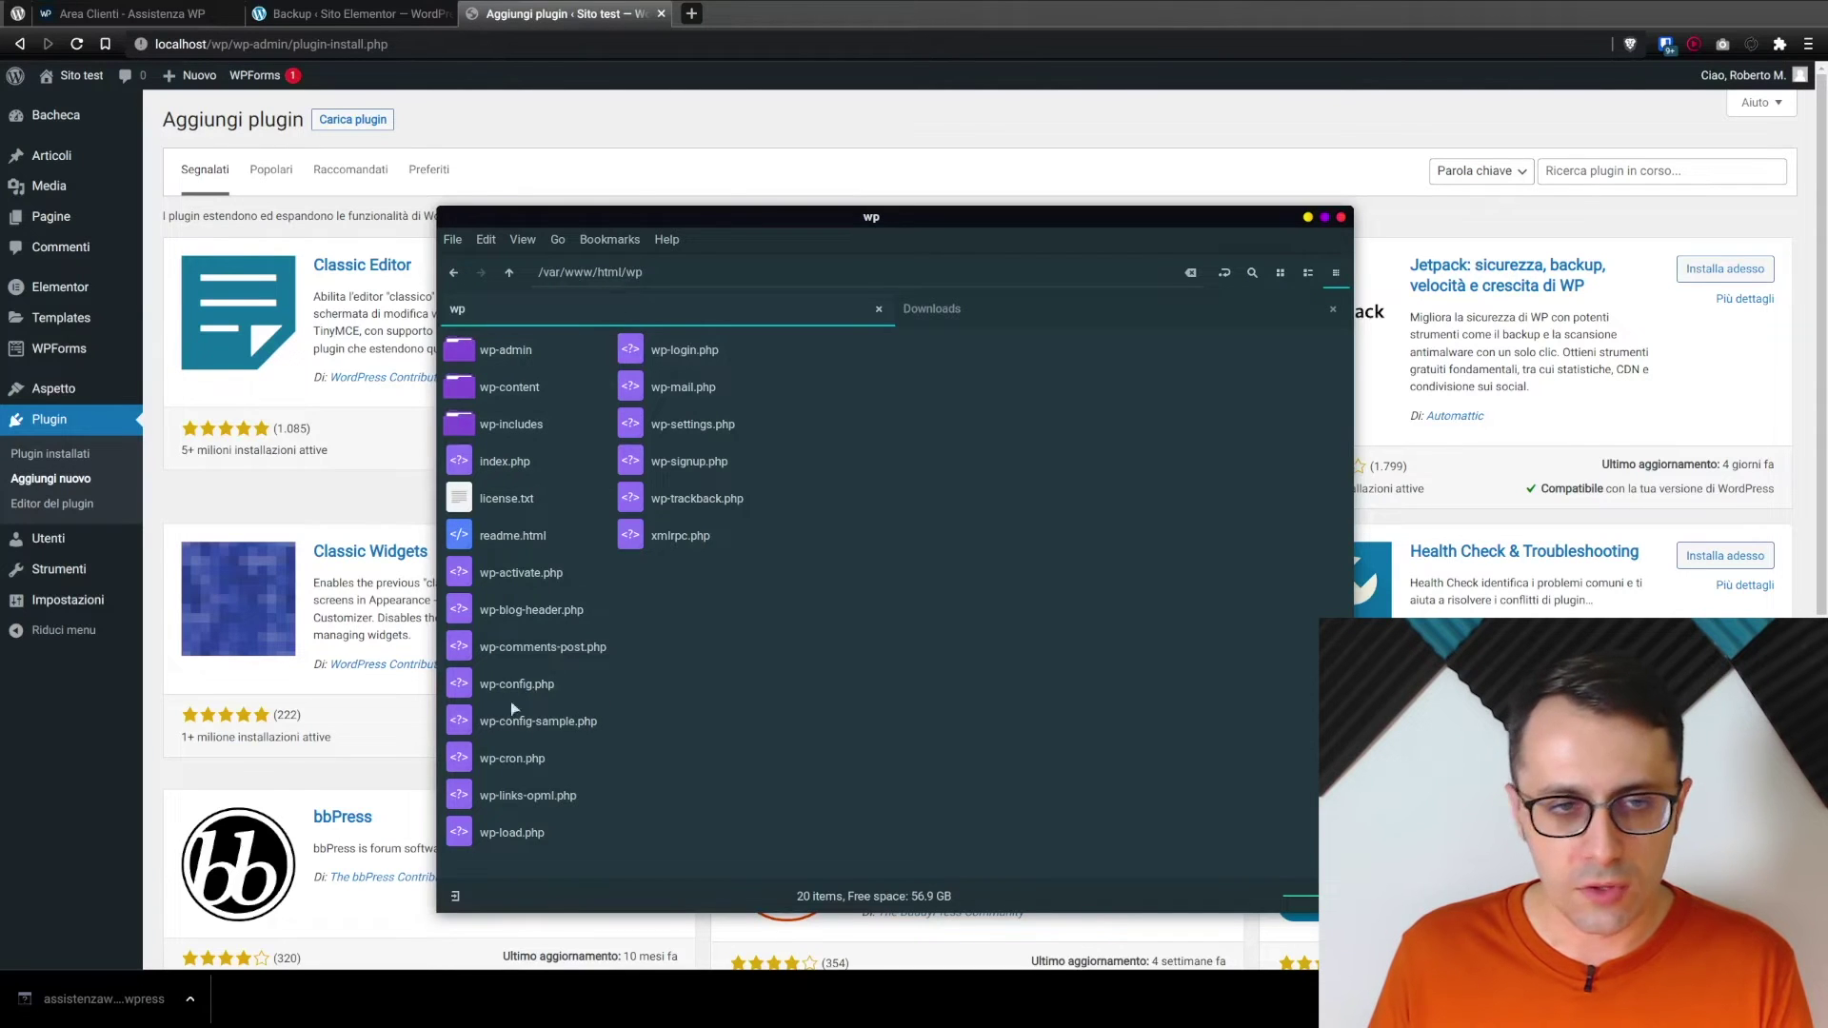
left_click(938, 309)
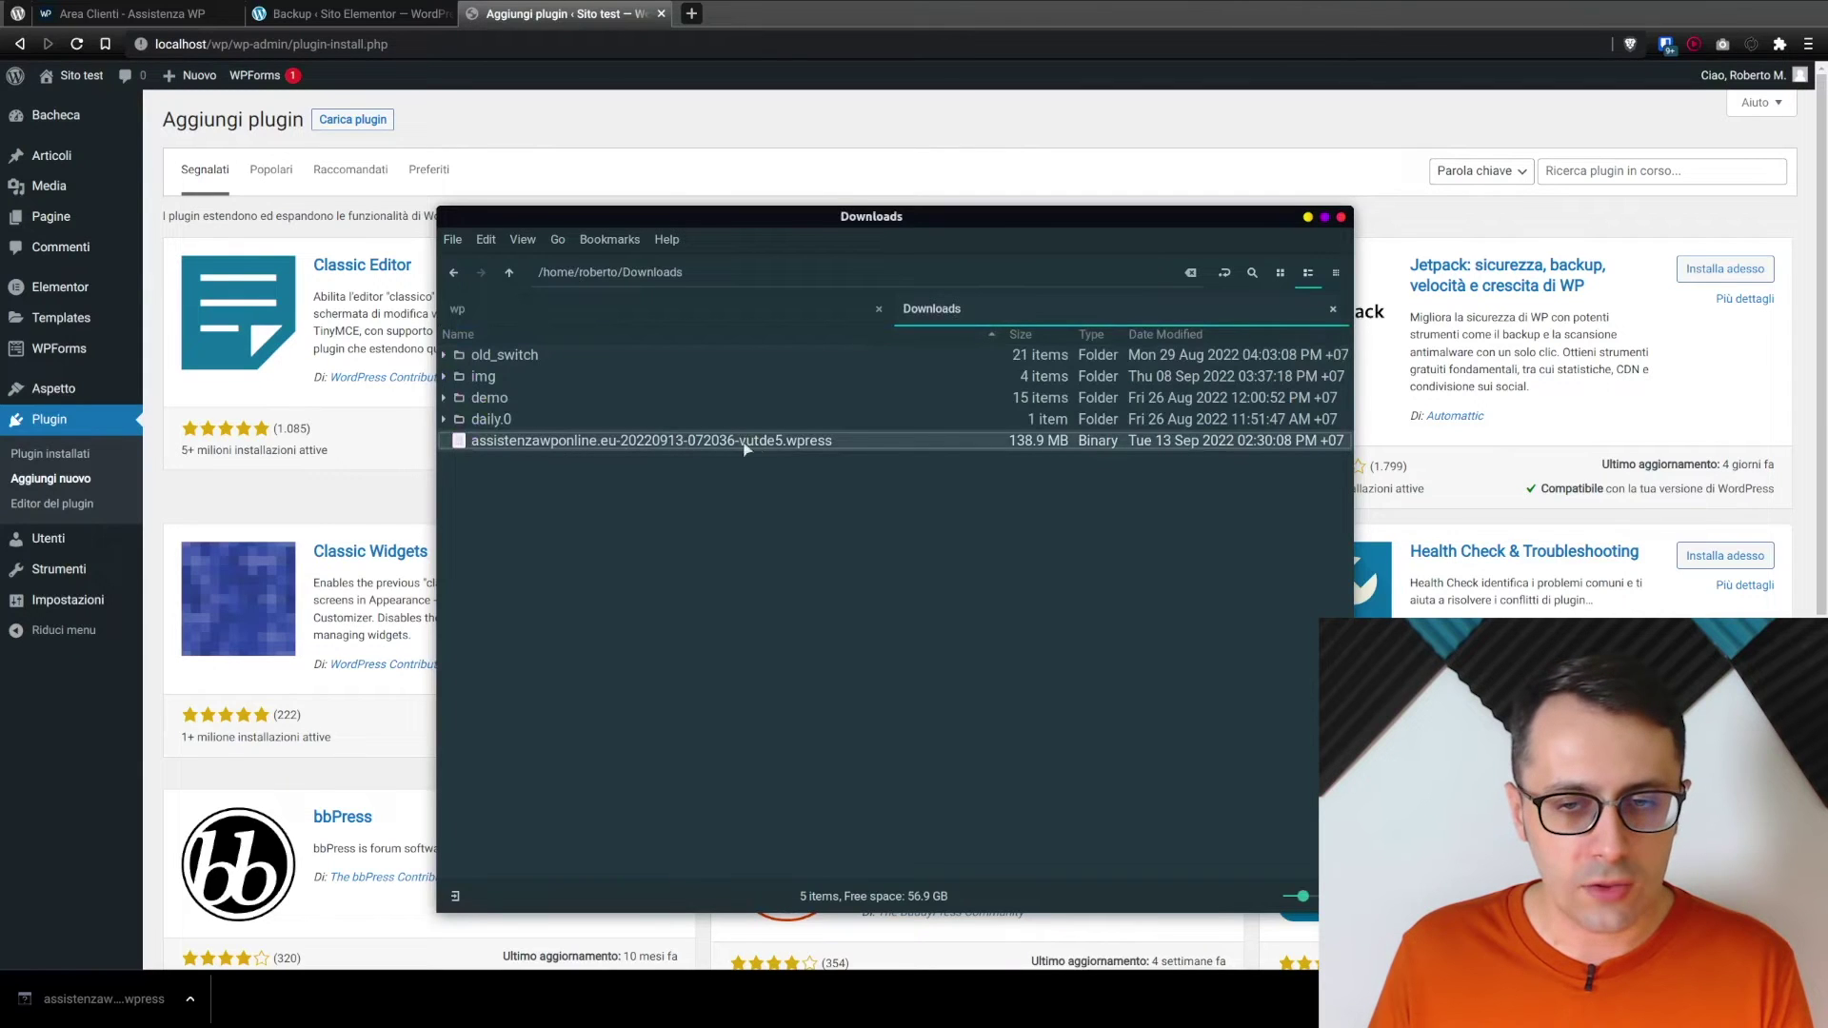
Step: On the local site, search for the All-in-One WP Migration plugin, install it and activate it
left_click(800, 123)
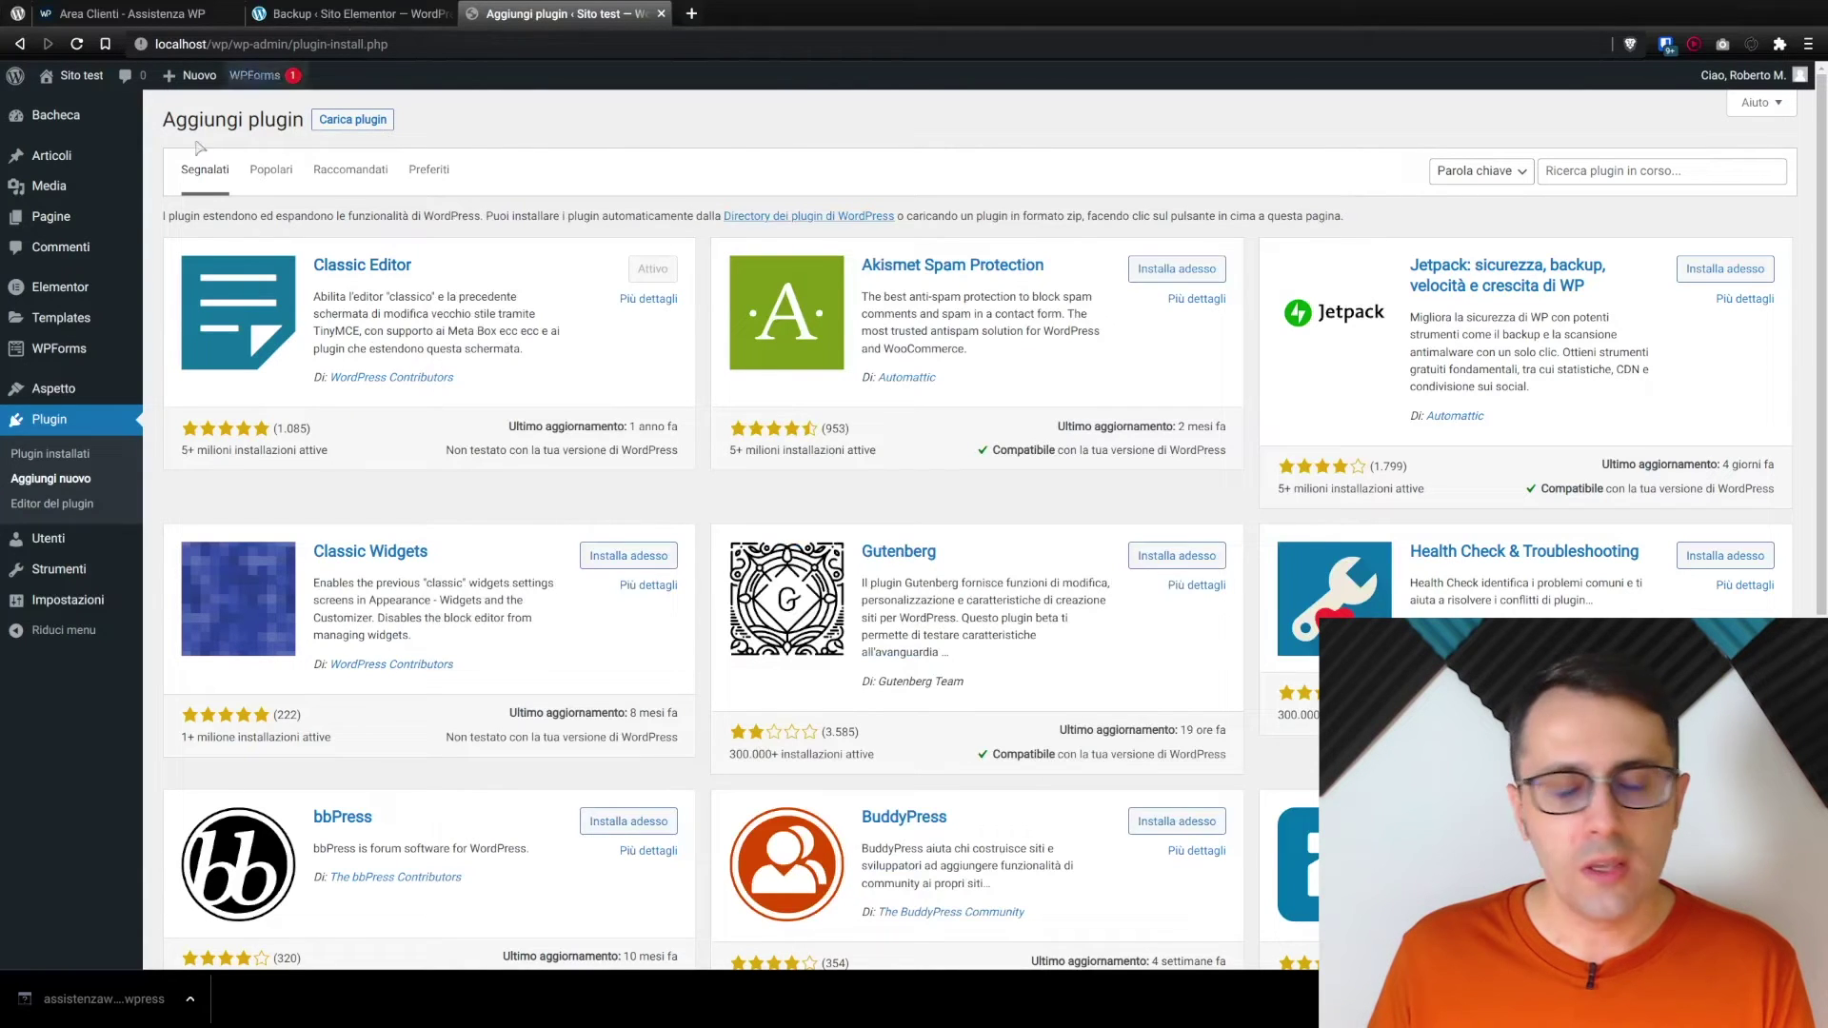
left_click(1581, 178)
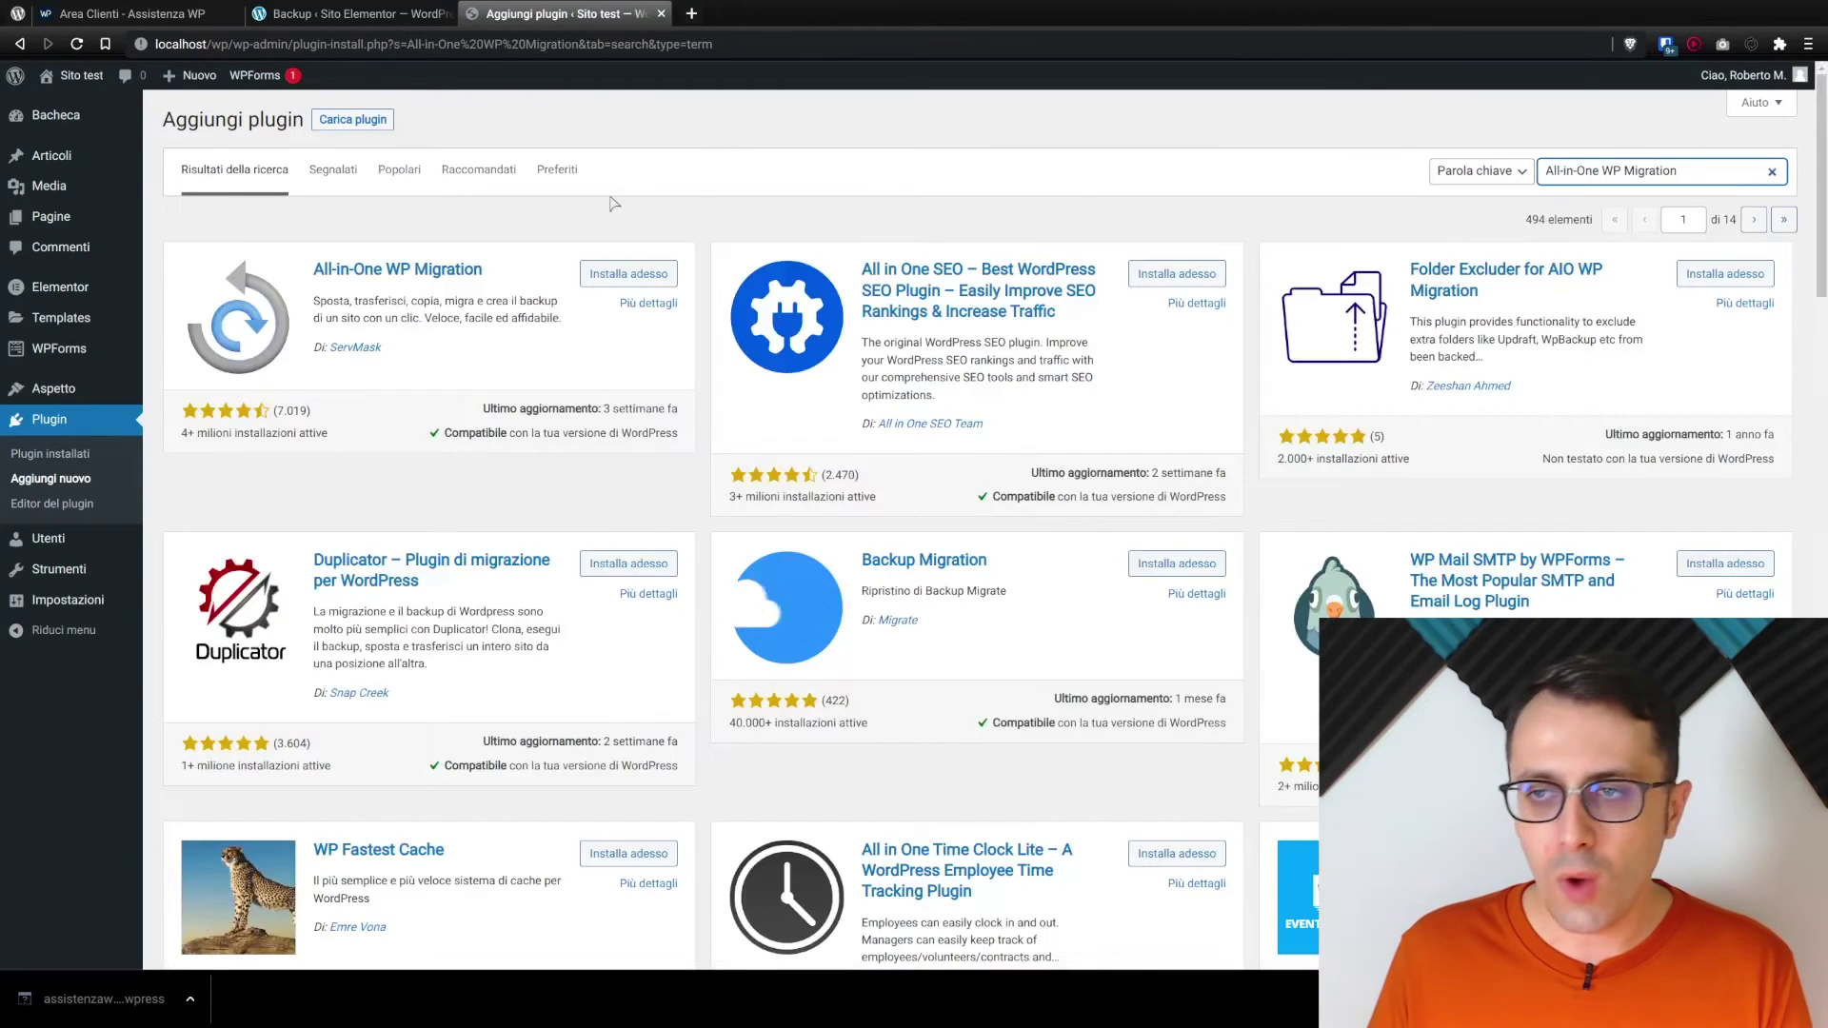
left_click(601, 279)
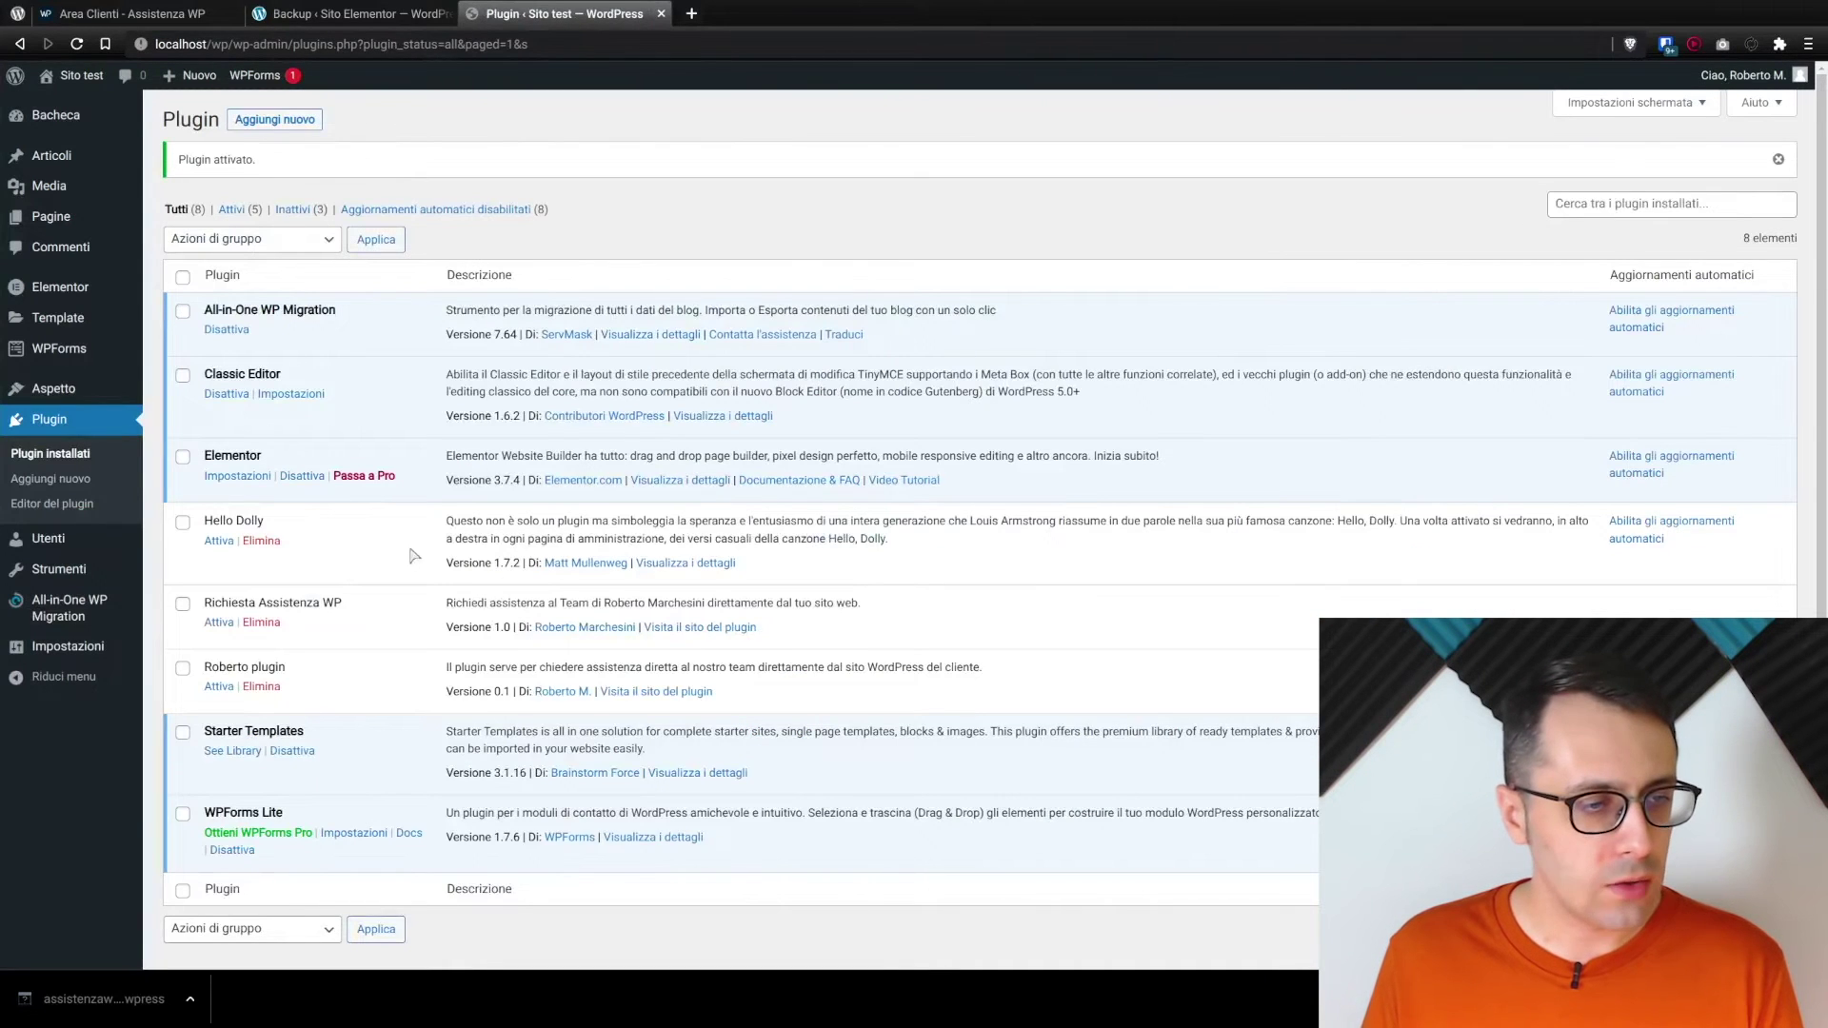
Step: Import the exported .wpress backup file into the local site with All-in-One WP Migration, accepting that it overwrites the existing site
mouse_move(58, 612)
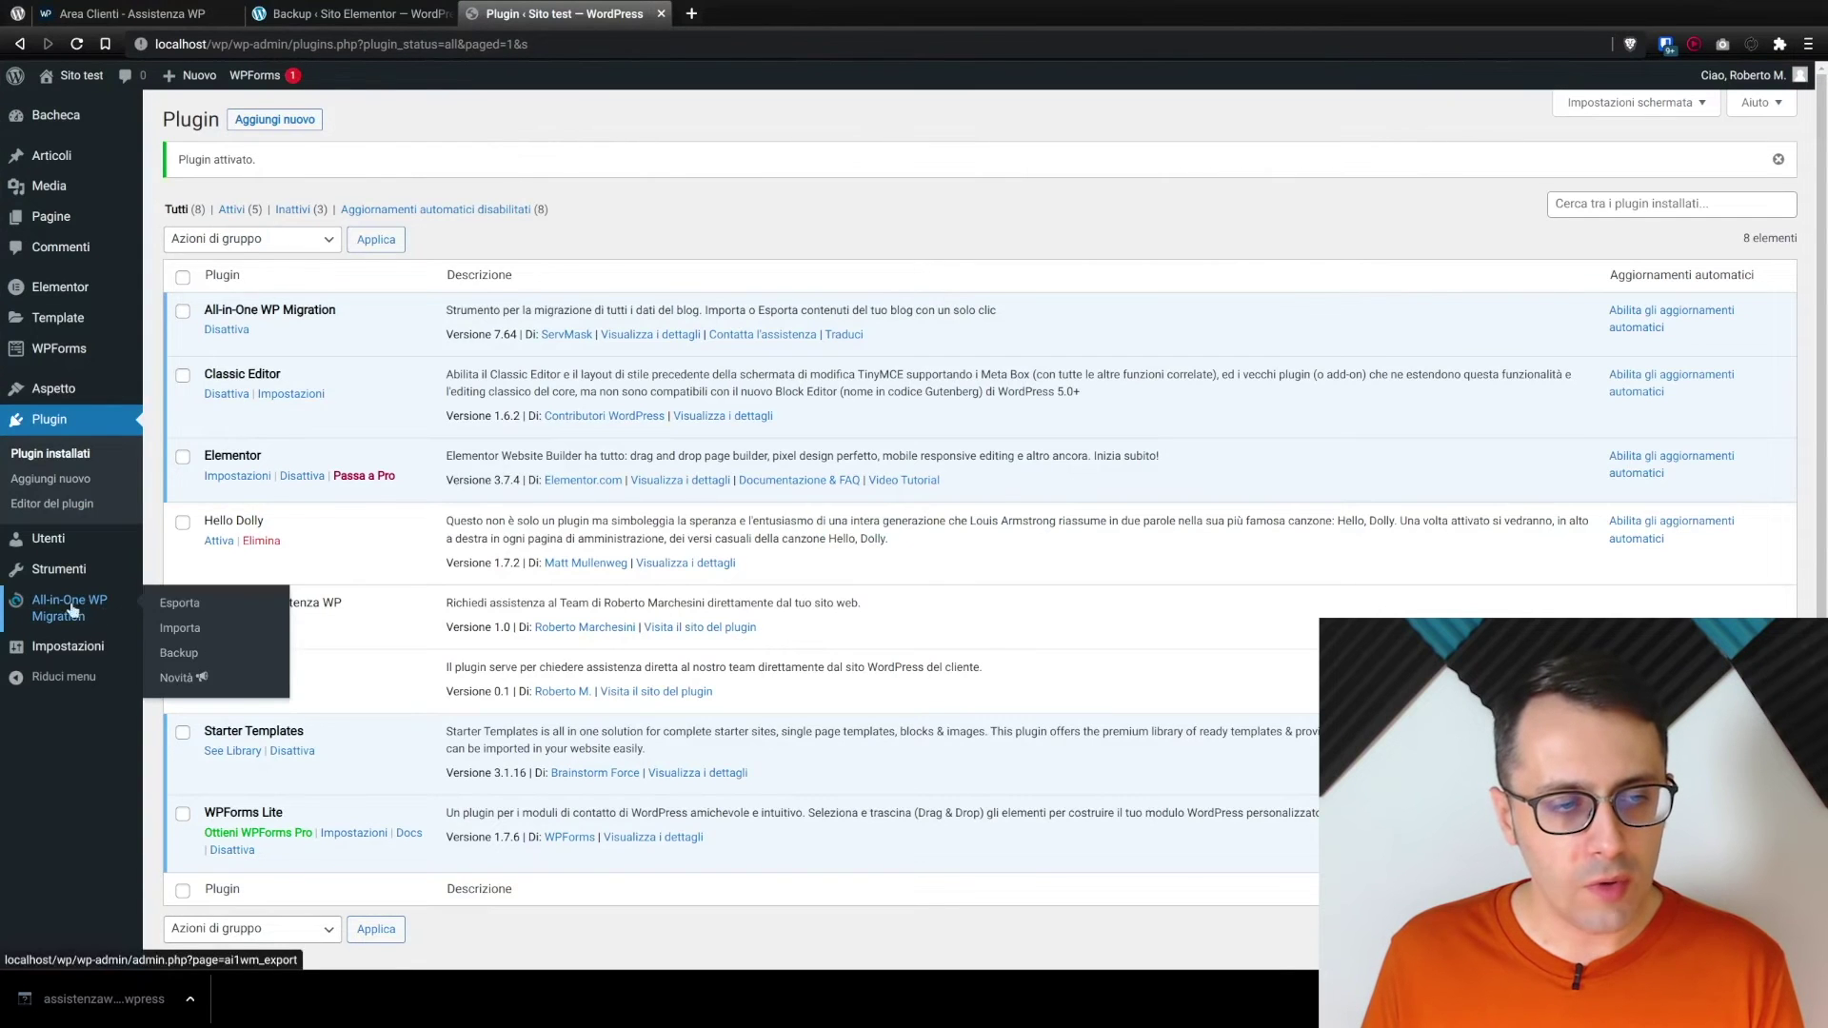
left_click(181, 629)
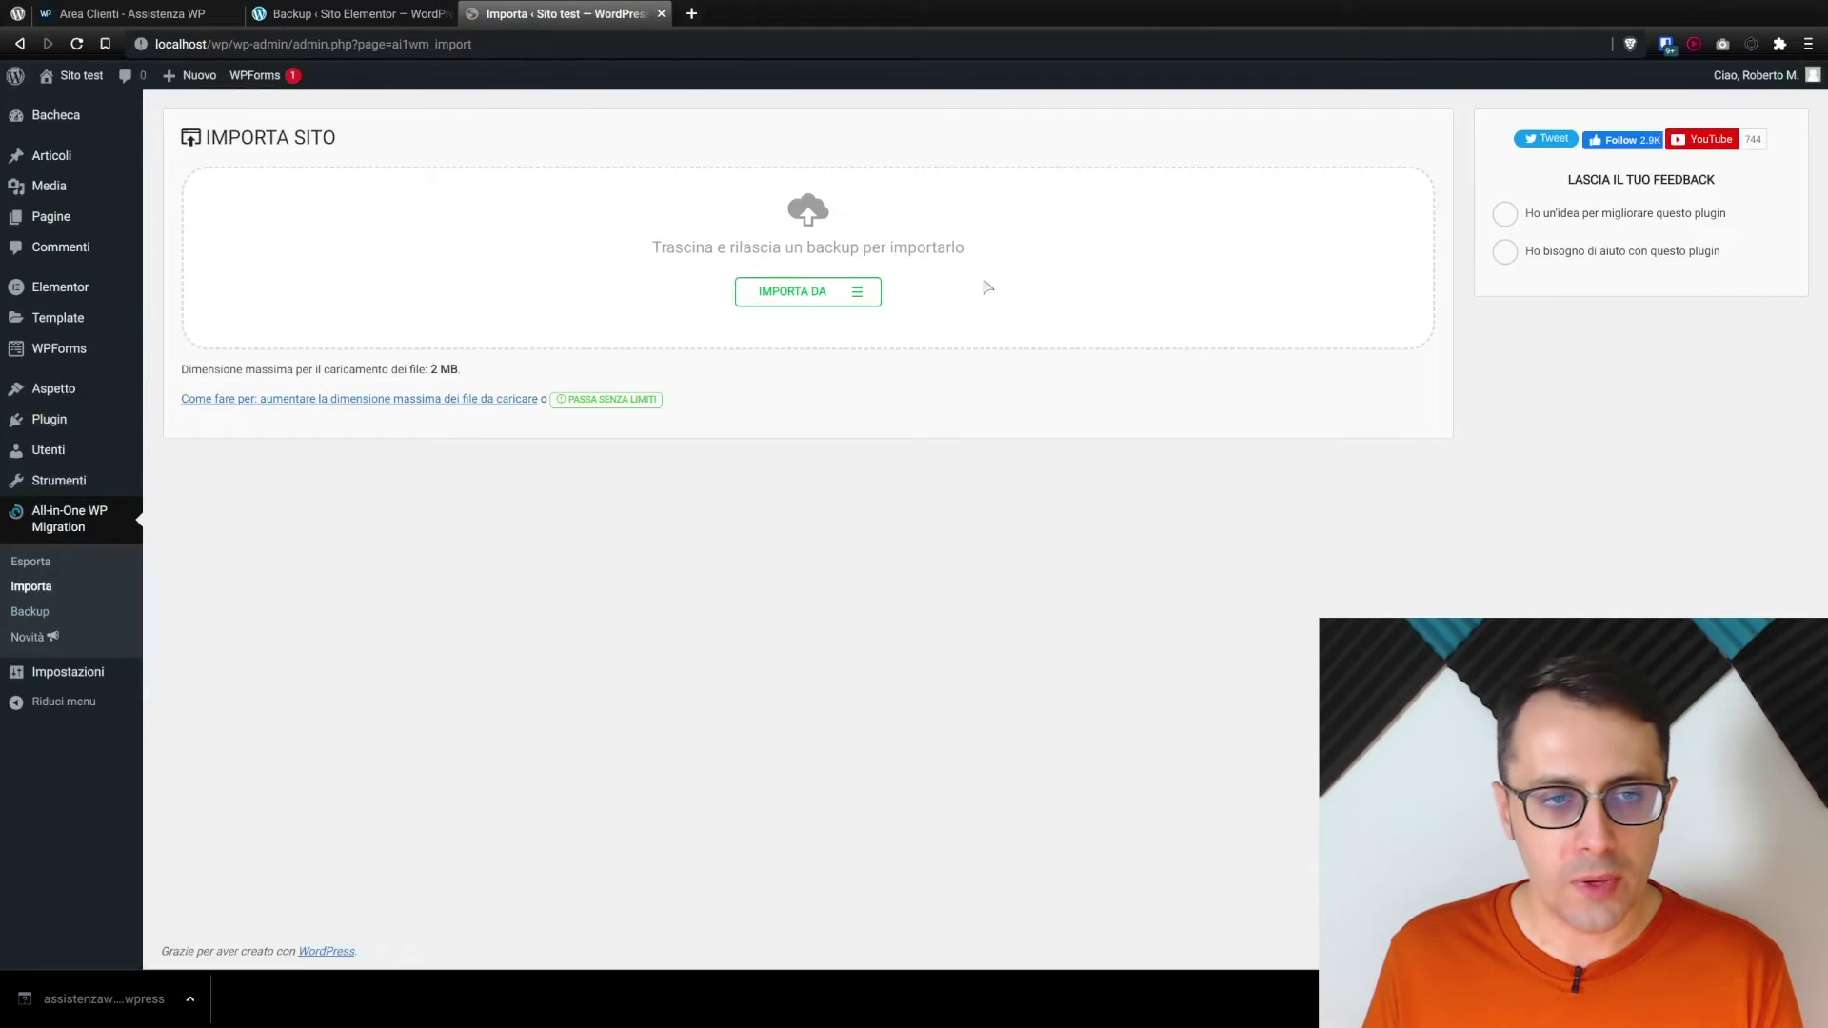
left_click(826, 297)
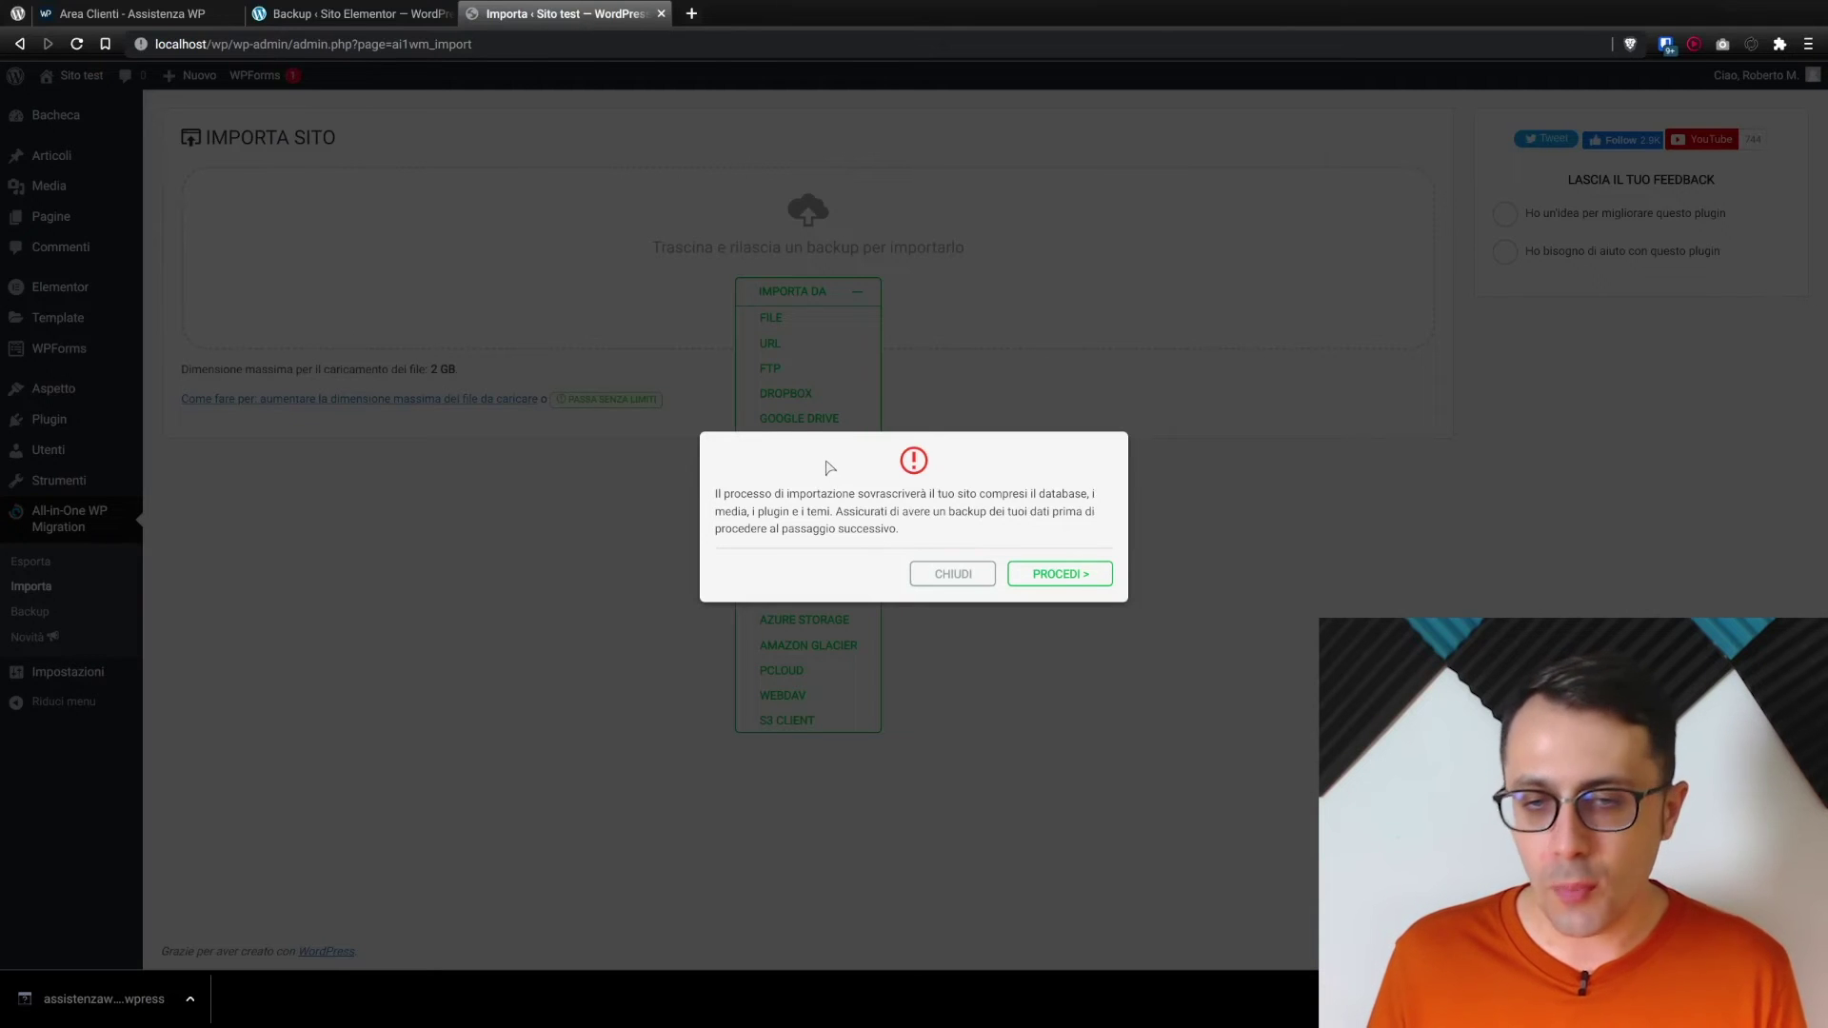
left_click_drag(836, 495, 1010, 495)
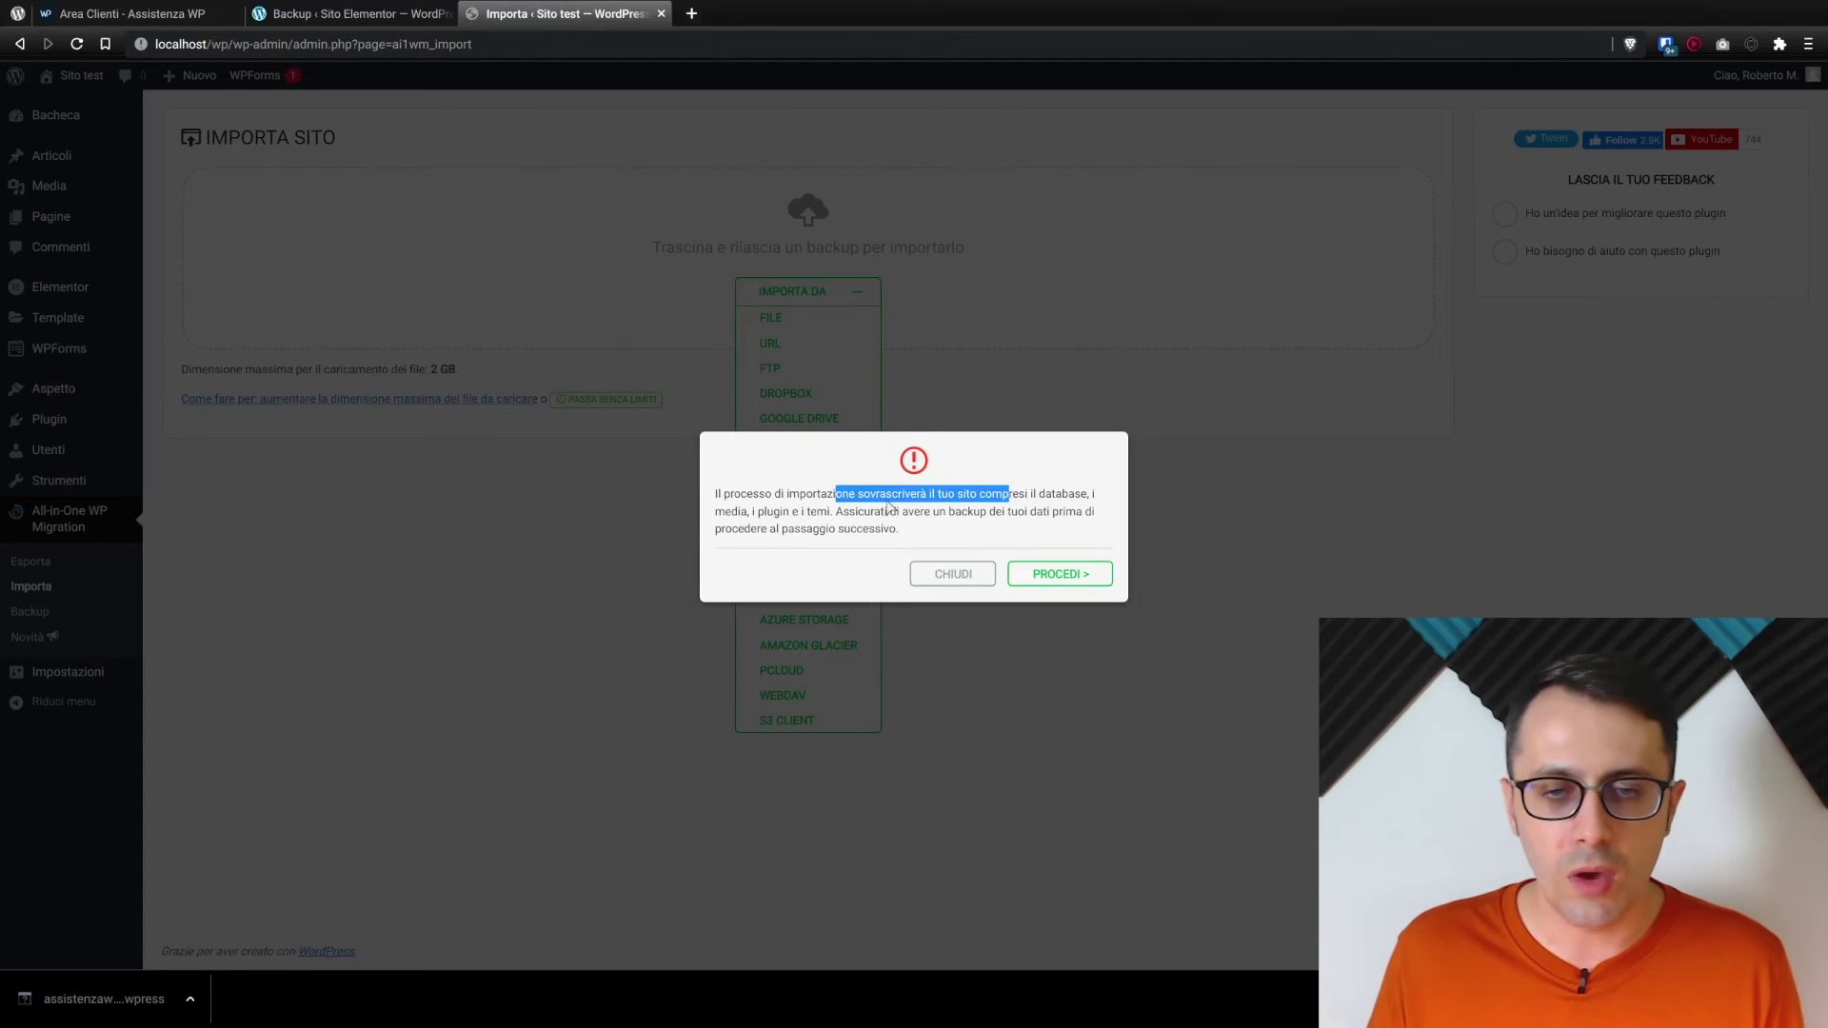
left_click(1076, 574)
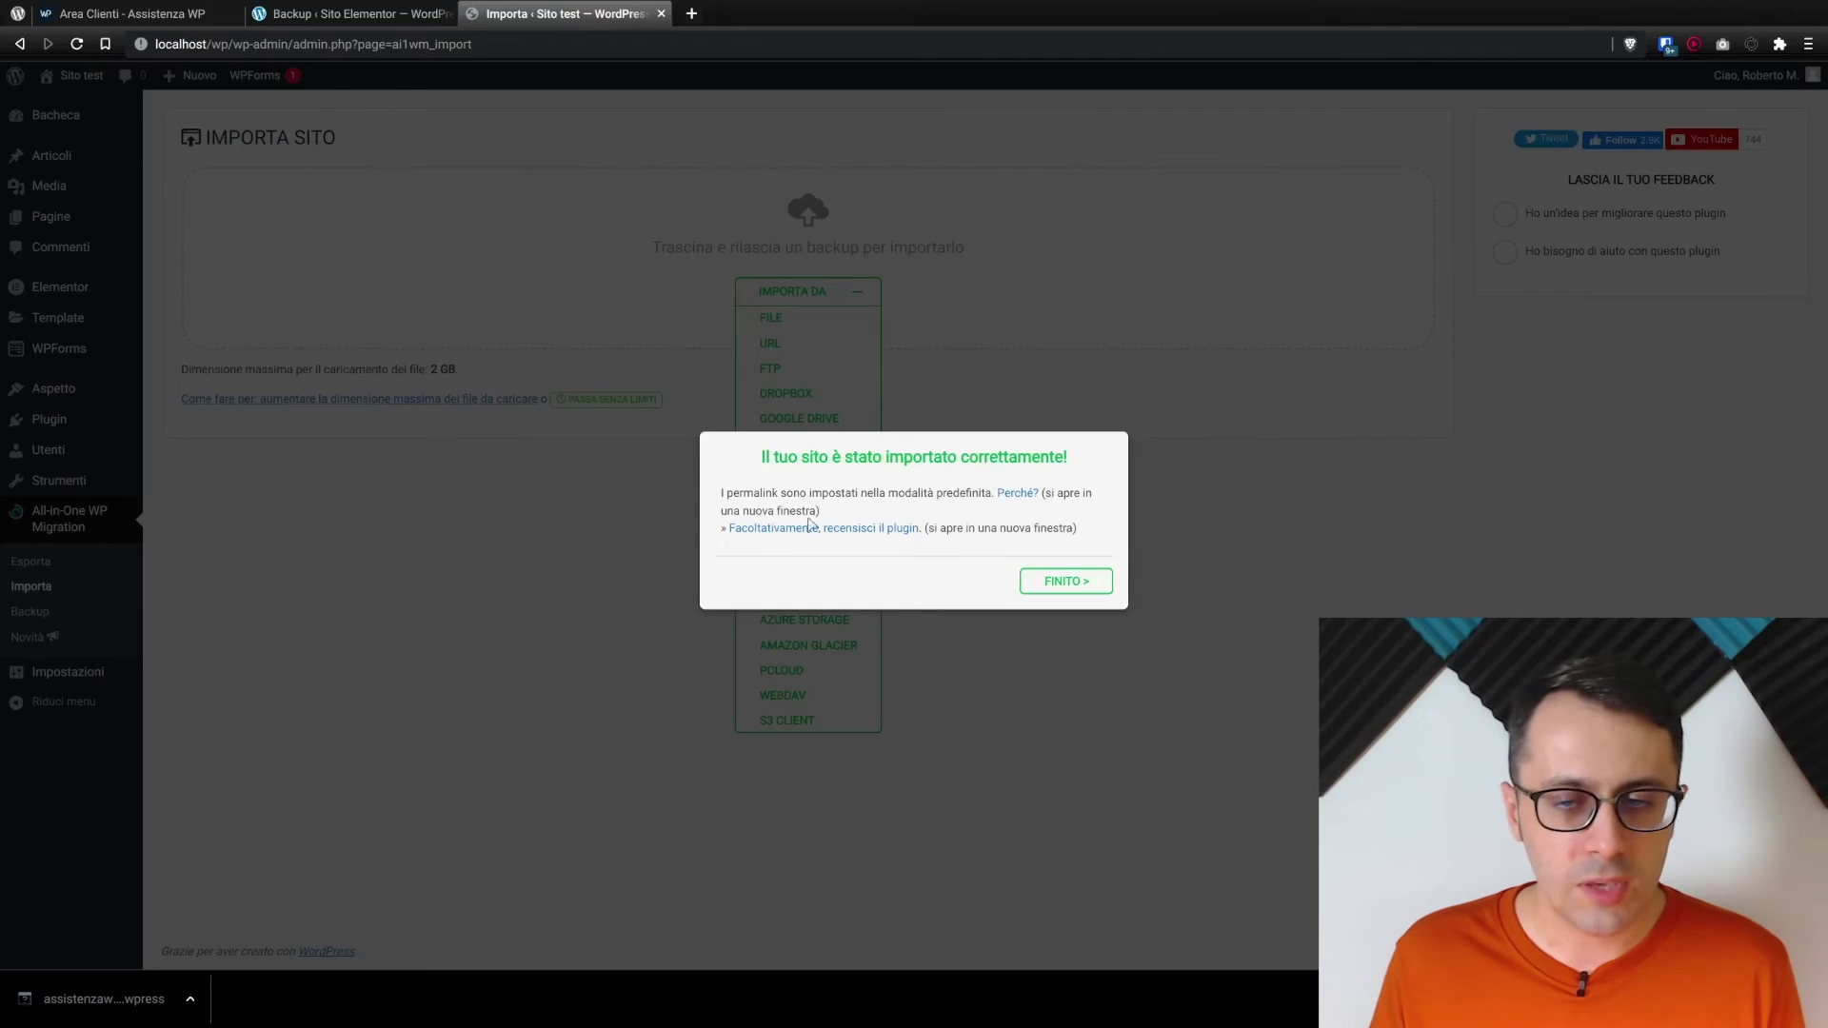
left_click(1057, 583)
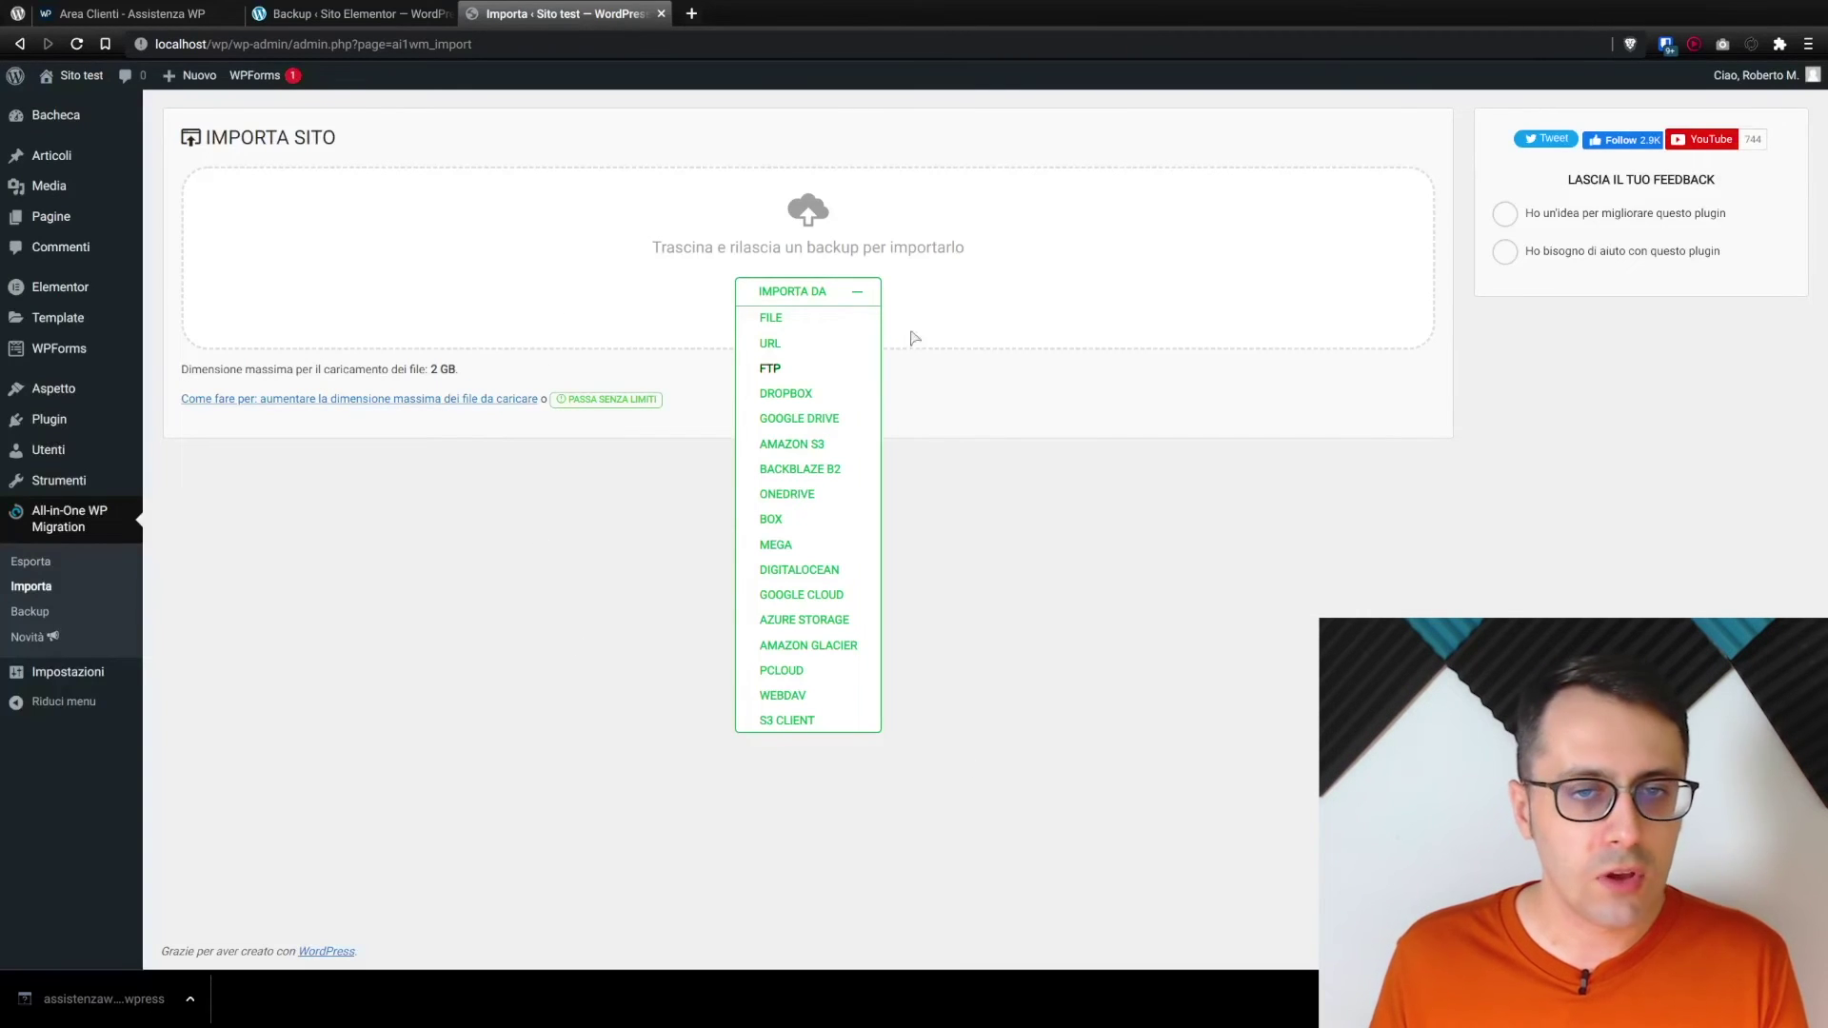
Step: Reopen the local site's dashboard and log in with the online site's administrator username and password
left_click(52, 114)
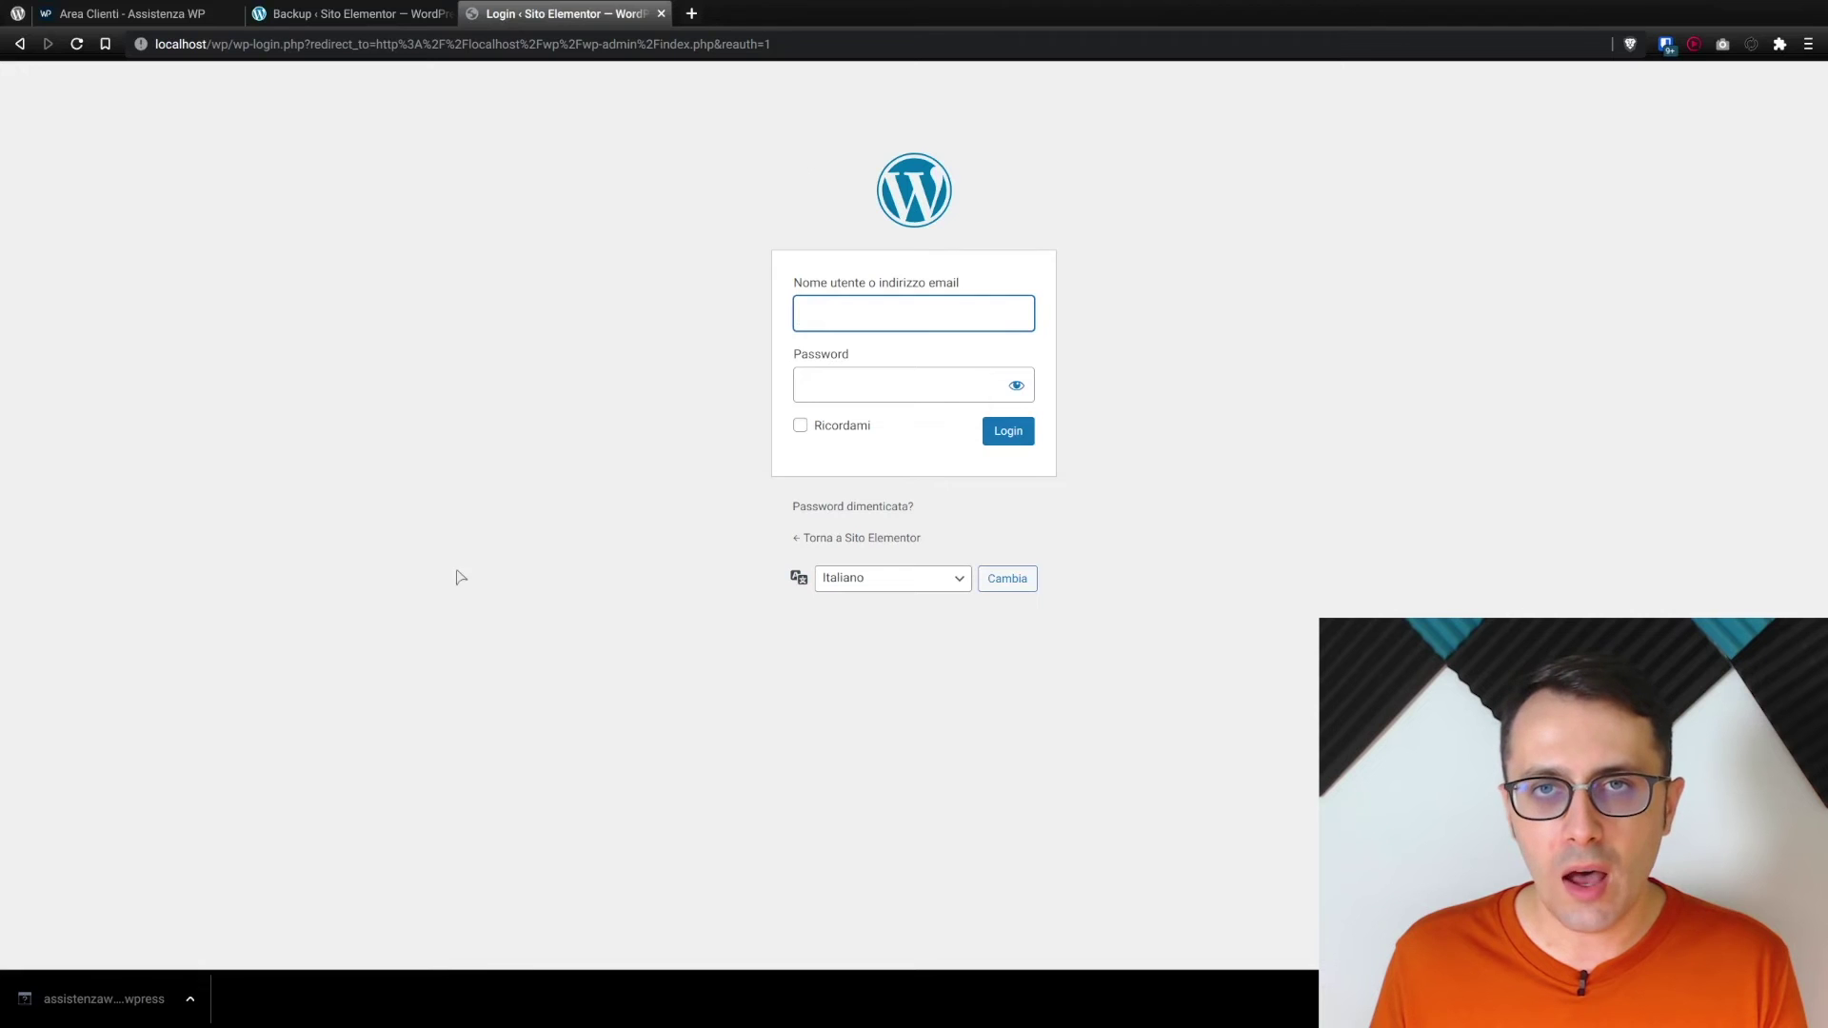
type("Ro")
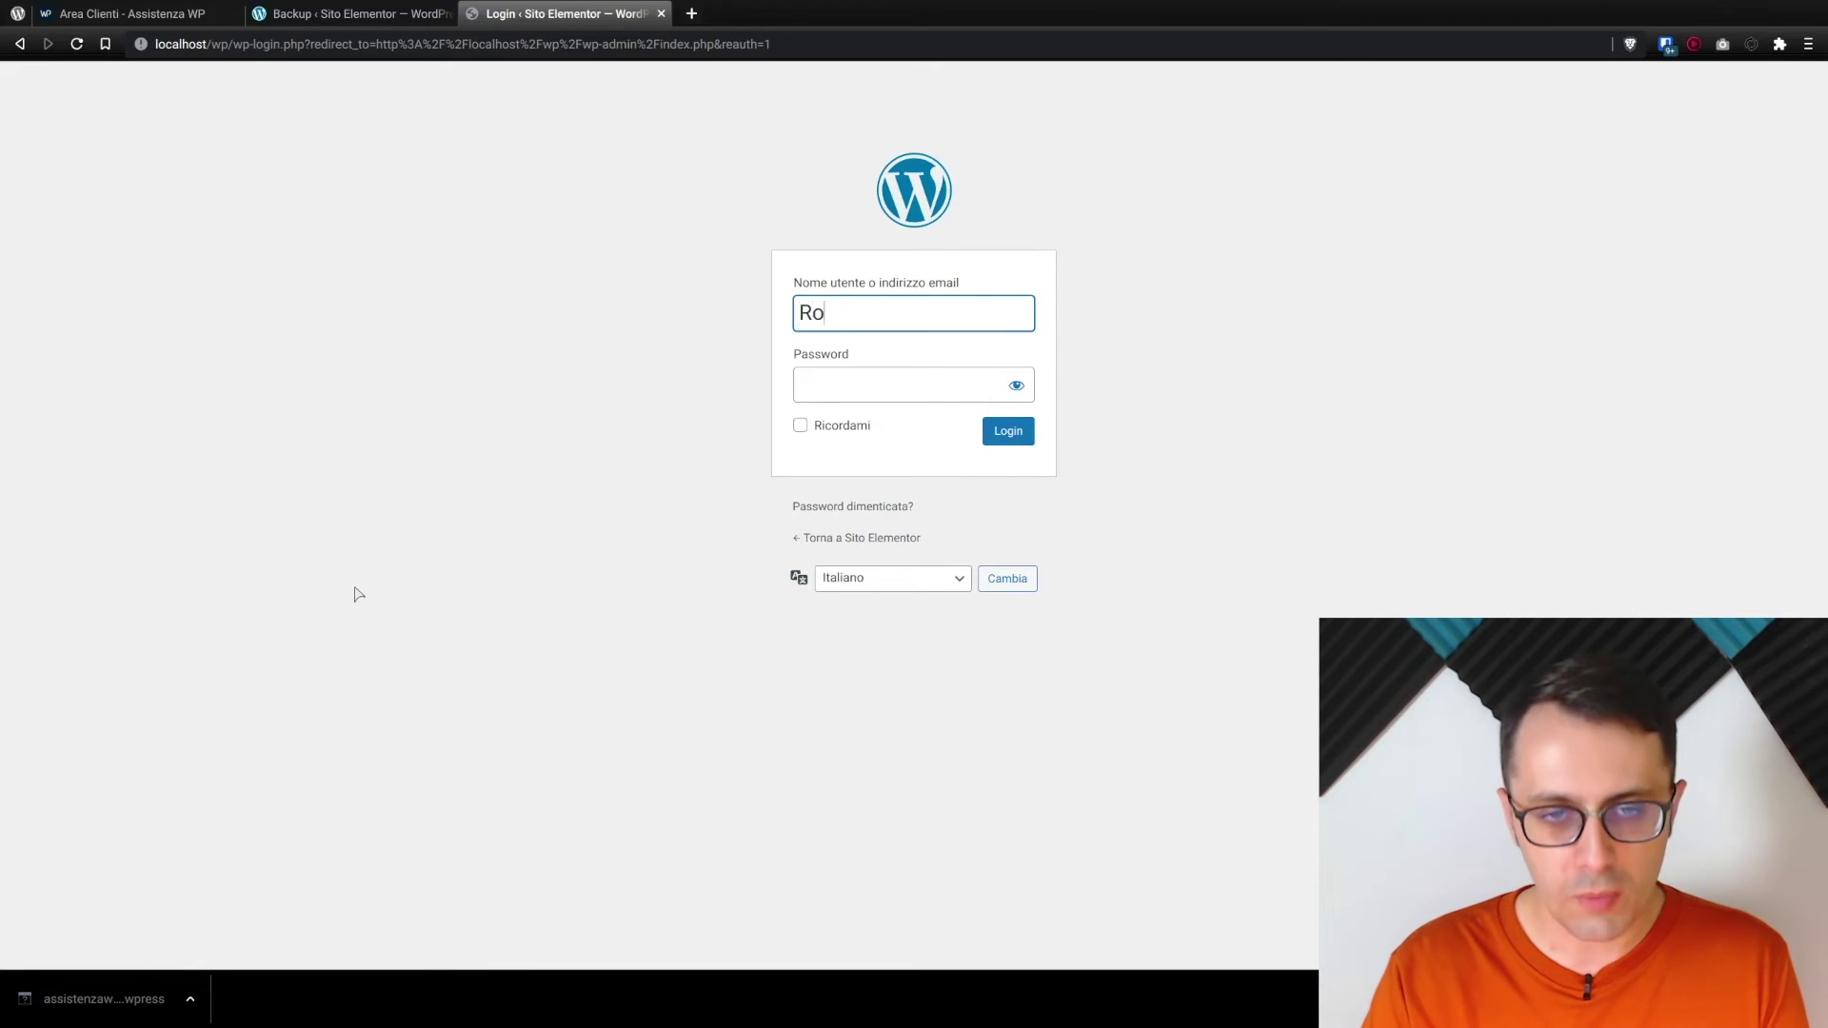
type("berto M.")
key("Tab")
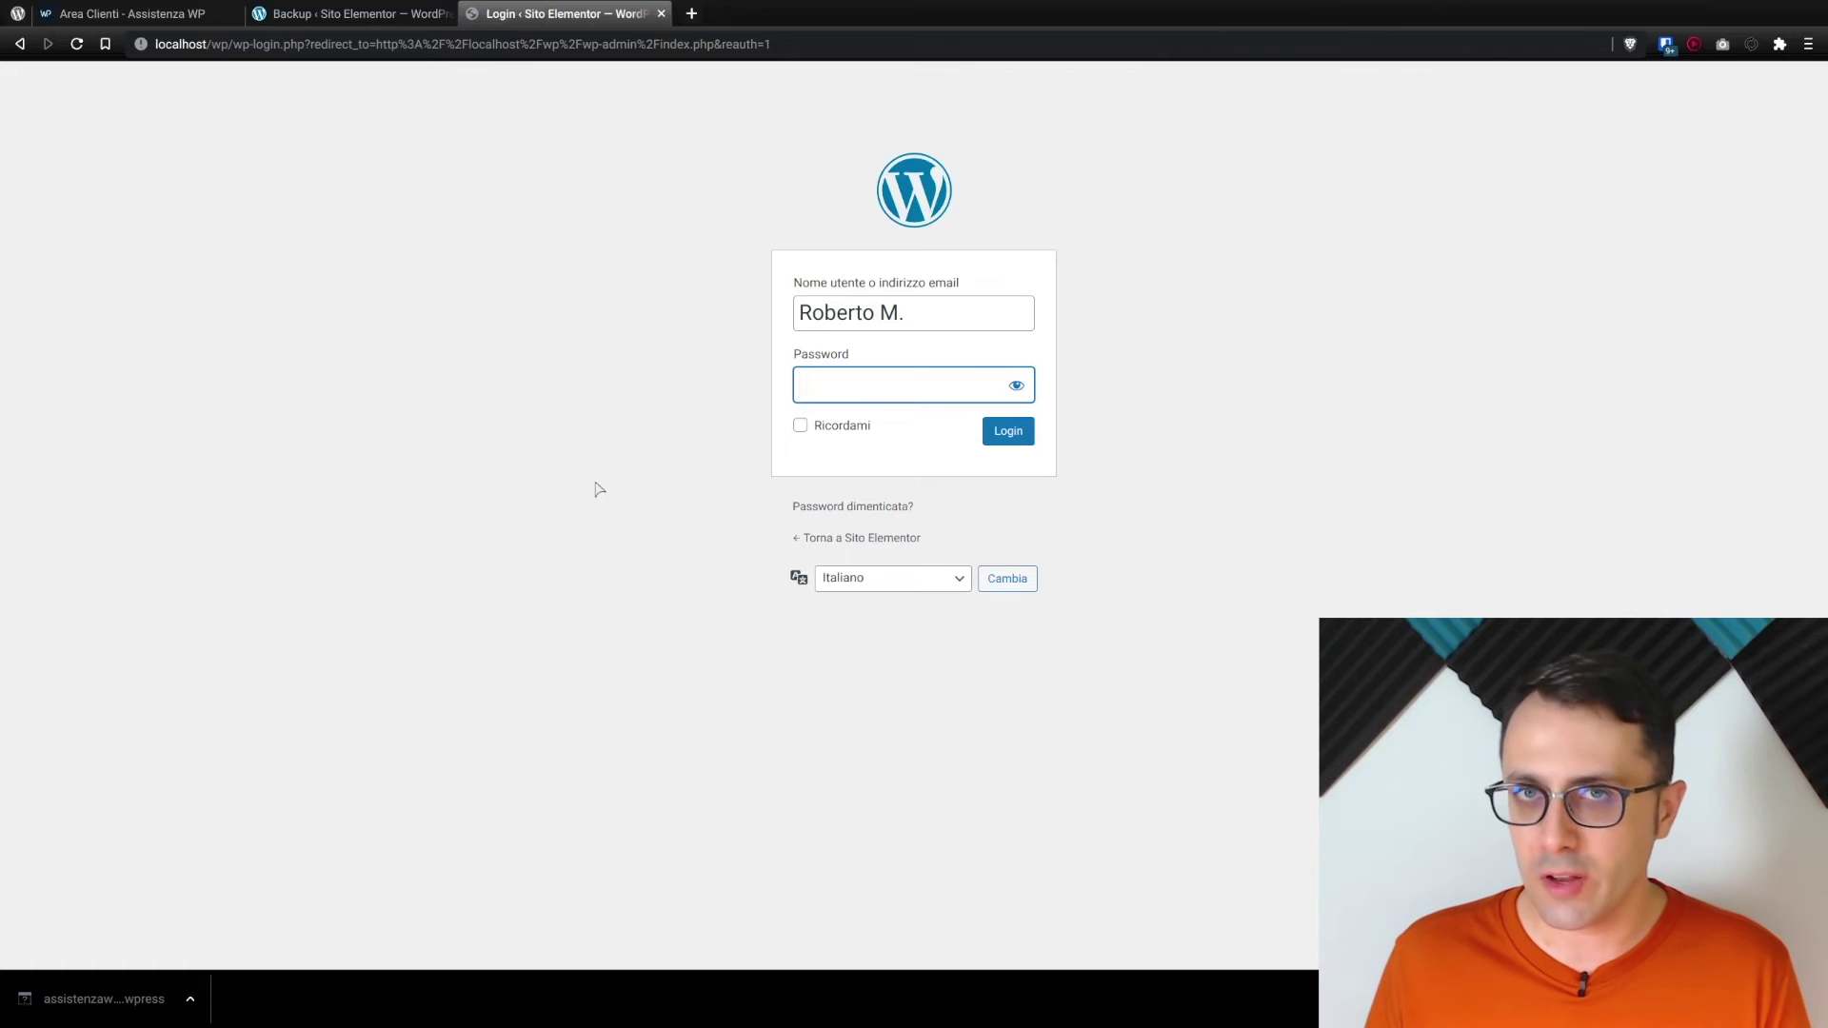
left_click(357, 13)
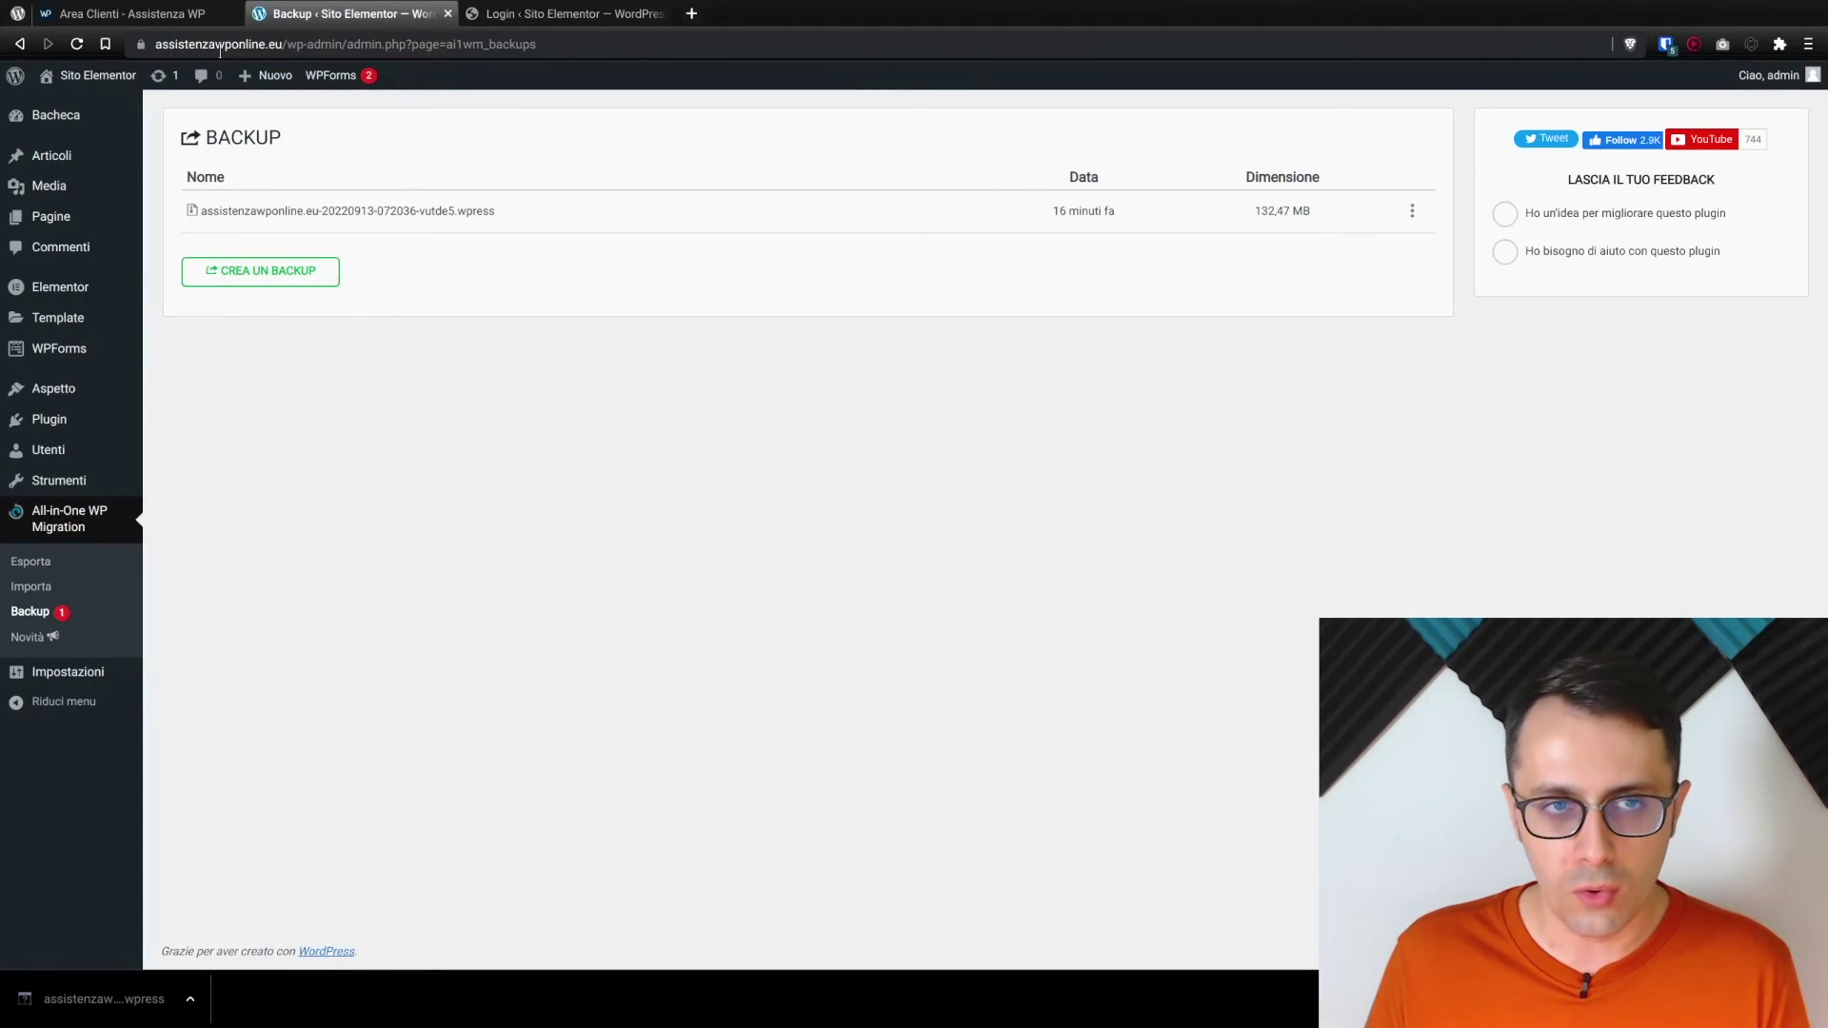
left_click(505, 15)
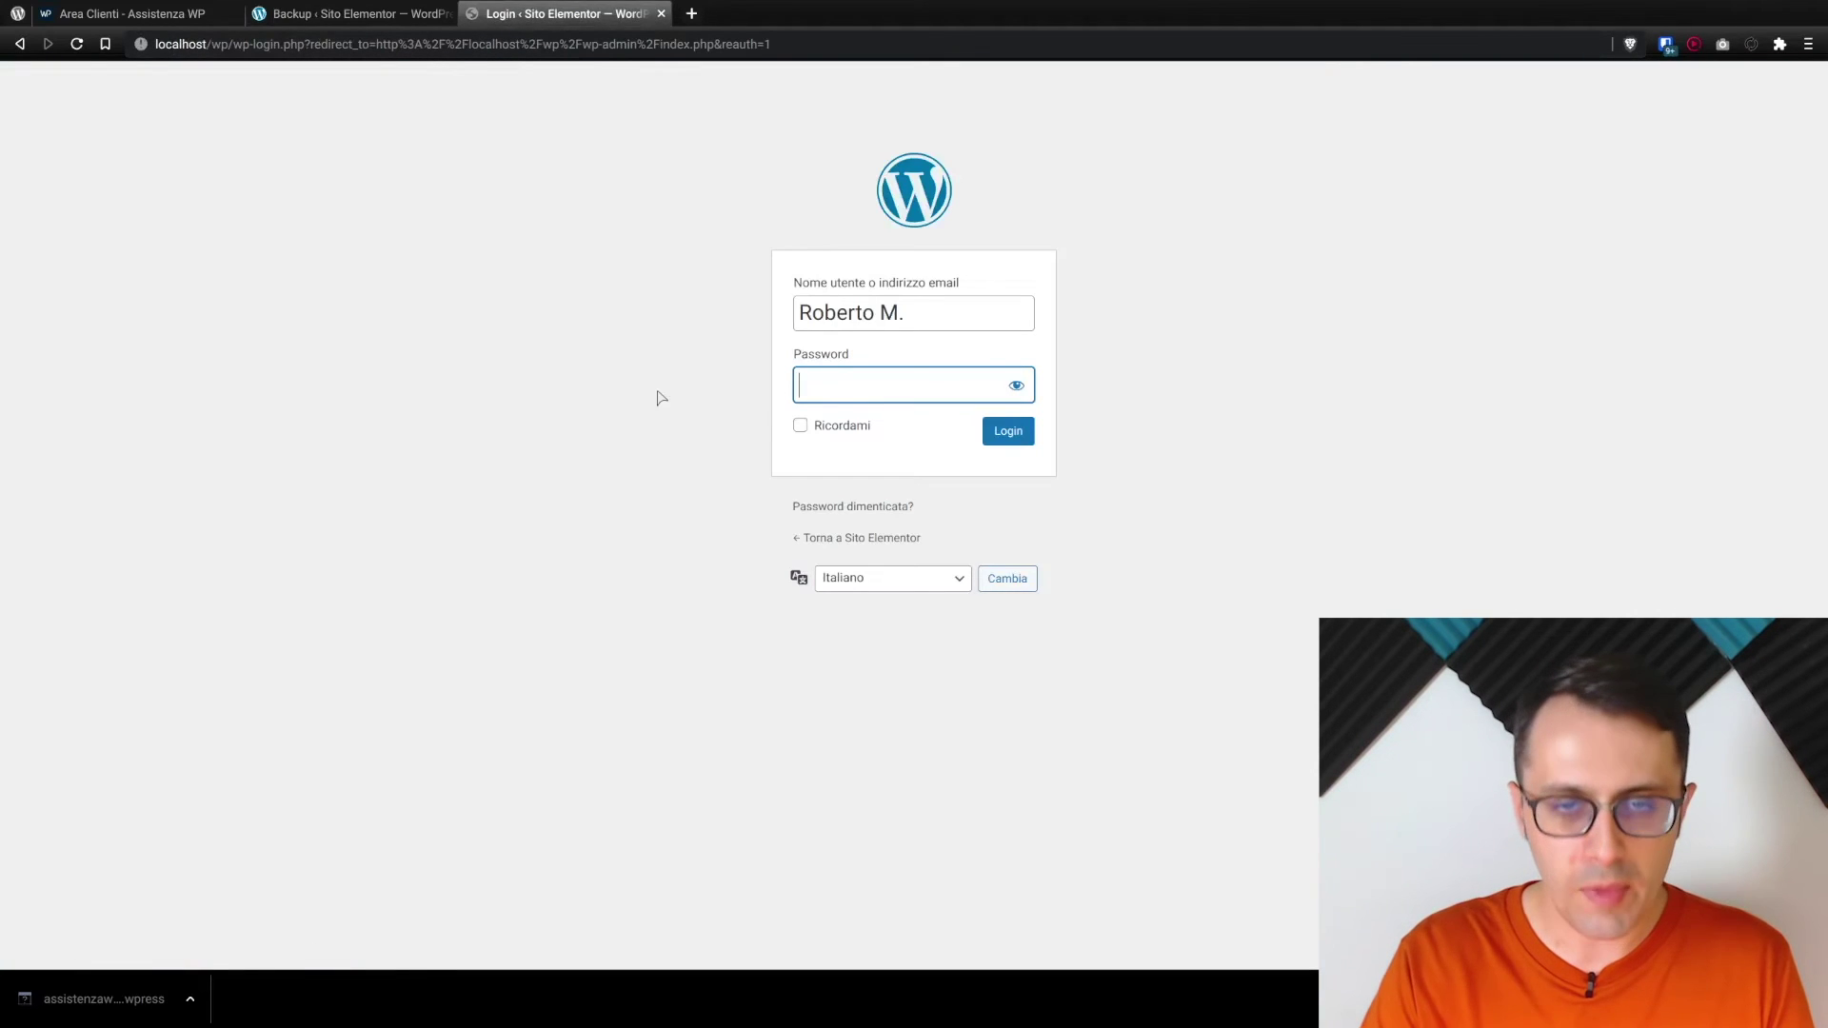
type("*********")
key("Return")
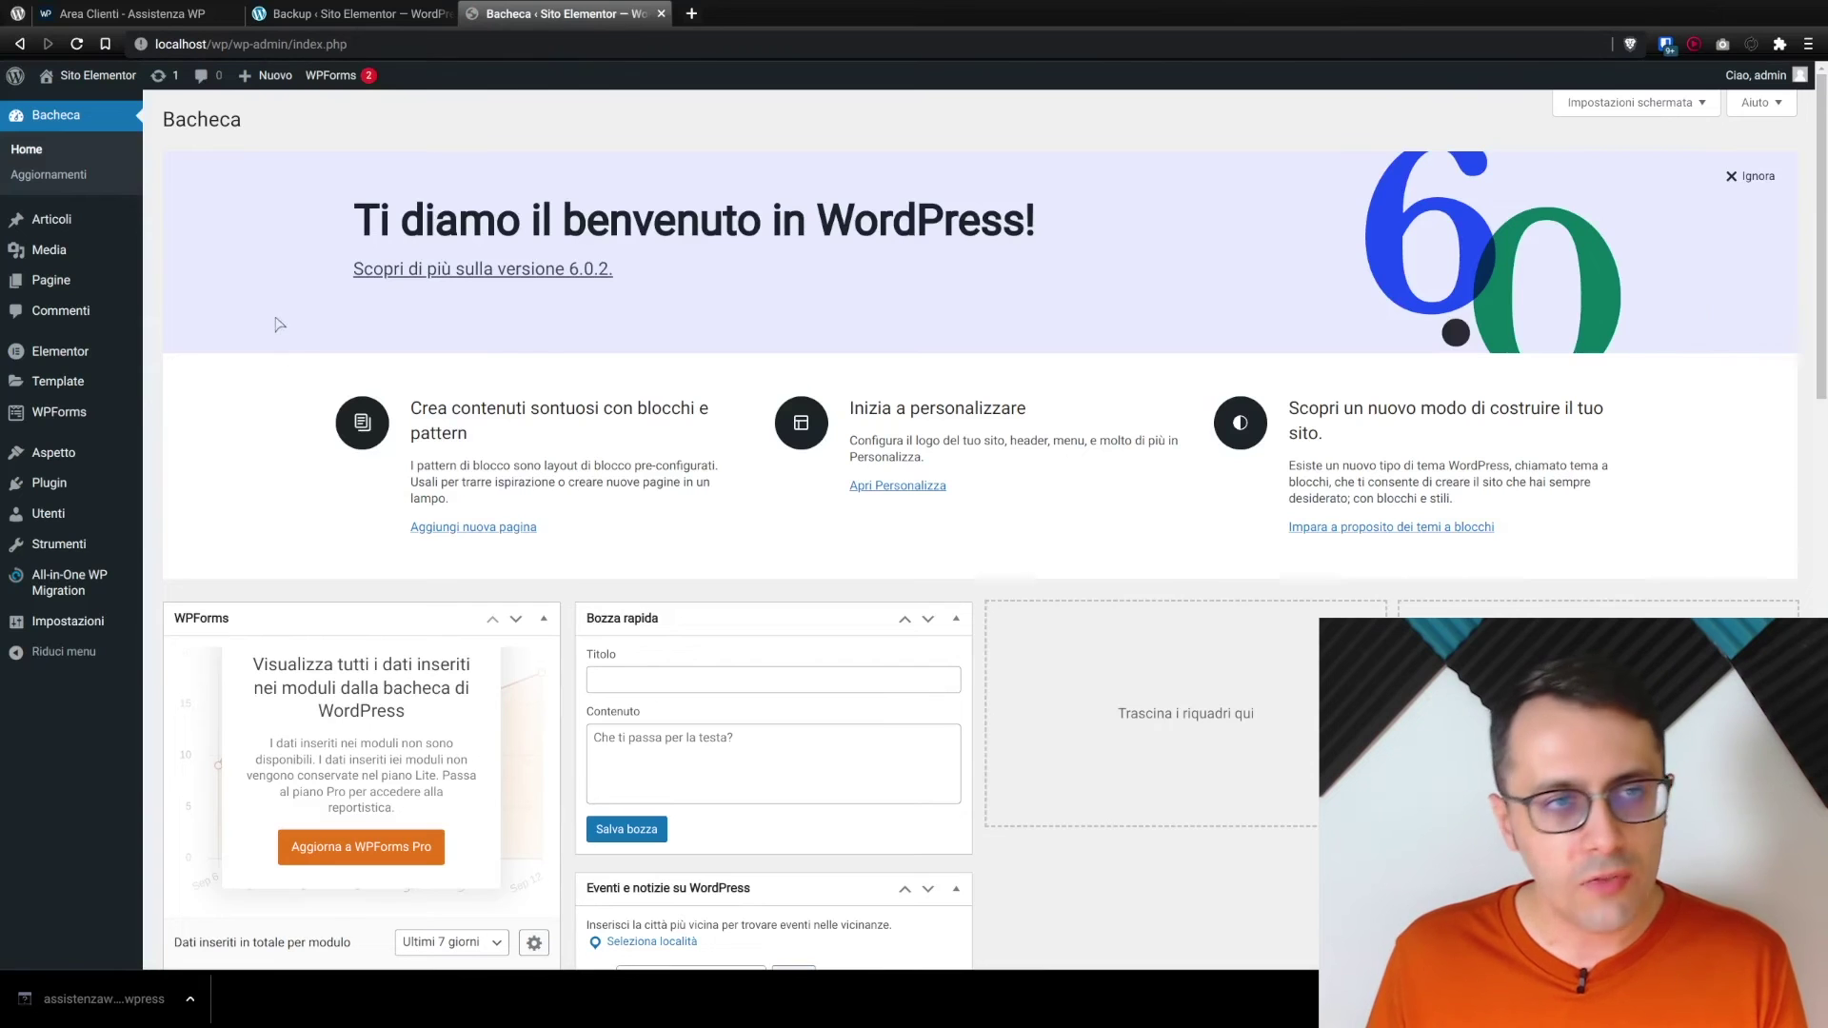
Step: Open the local site's homepage in a new tab and compare it with the homepage of assistenzawponline.eu
middle_click(79, 108)
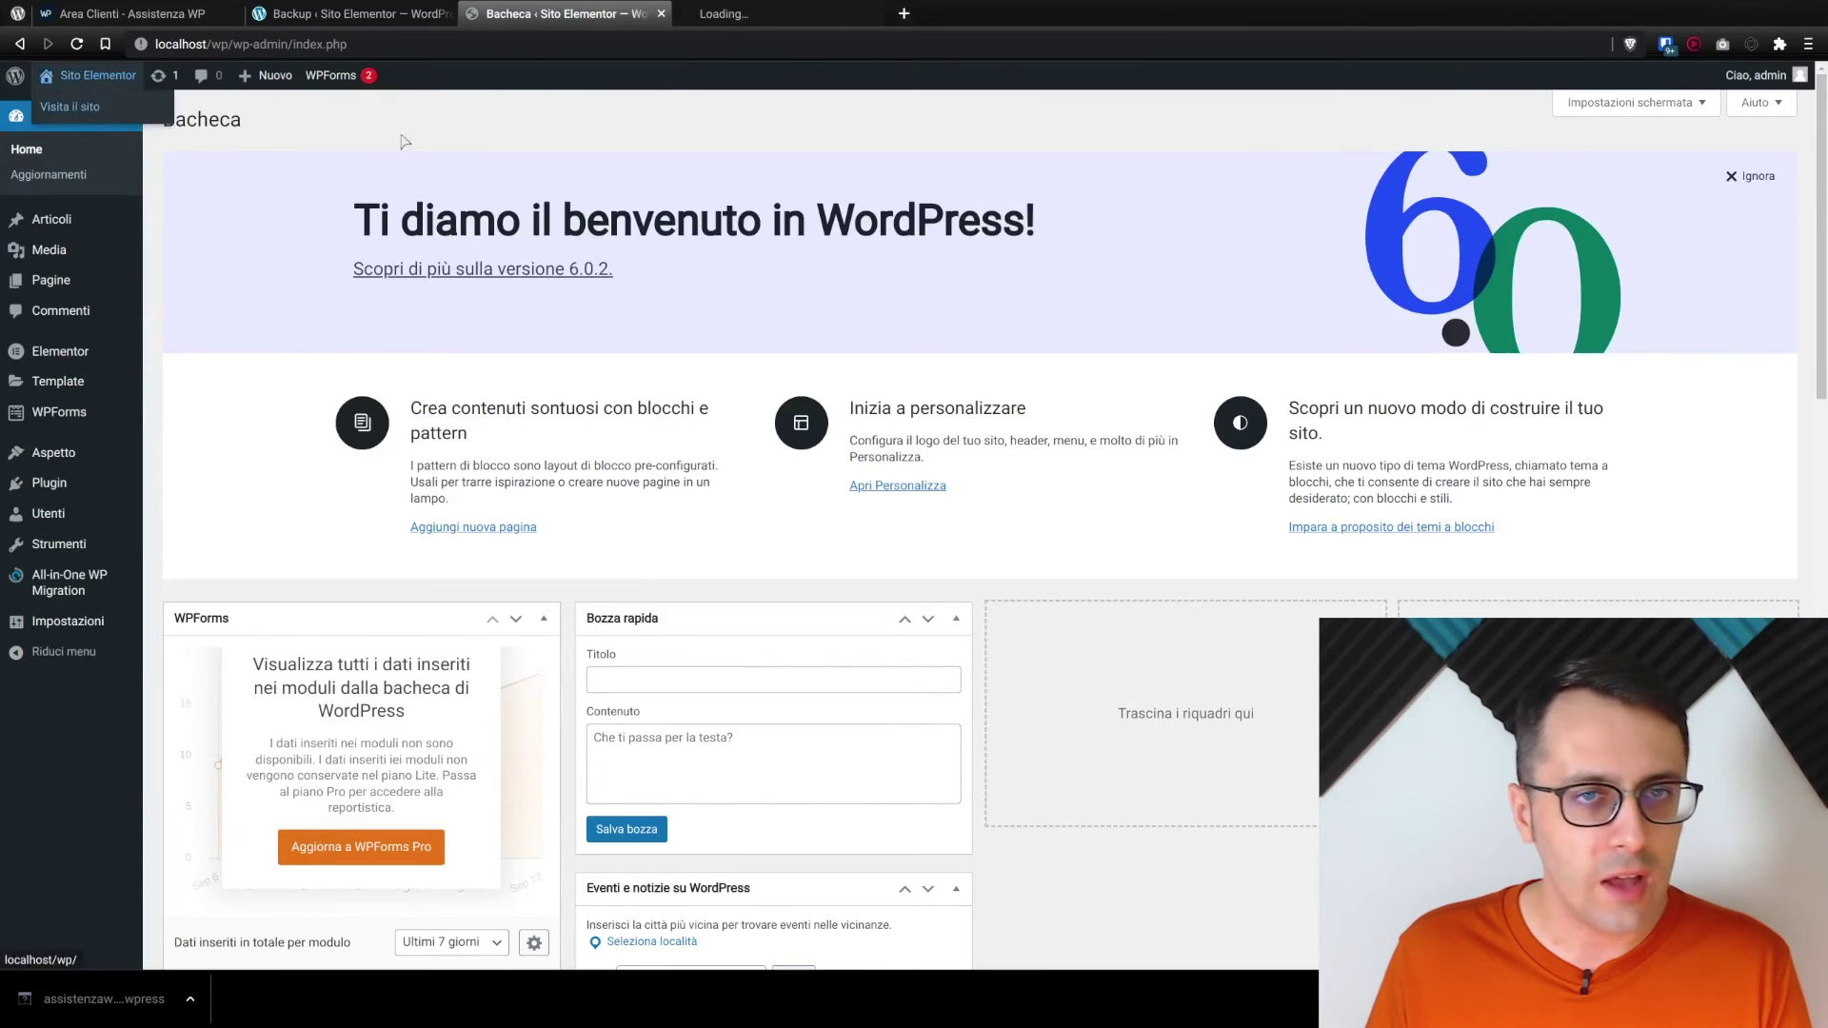
left_click(735, 15)
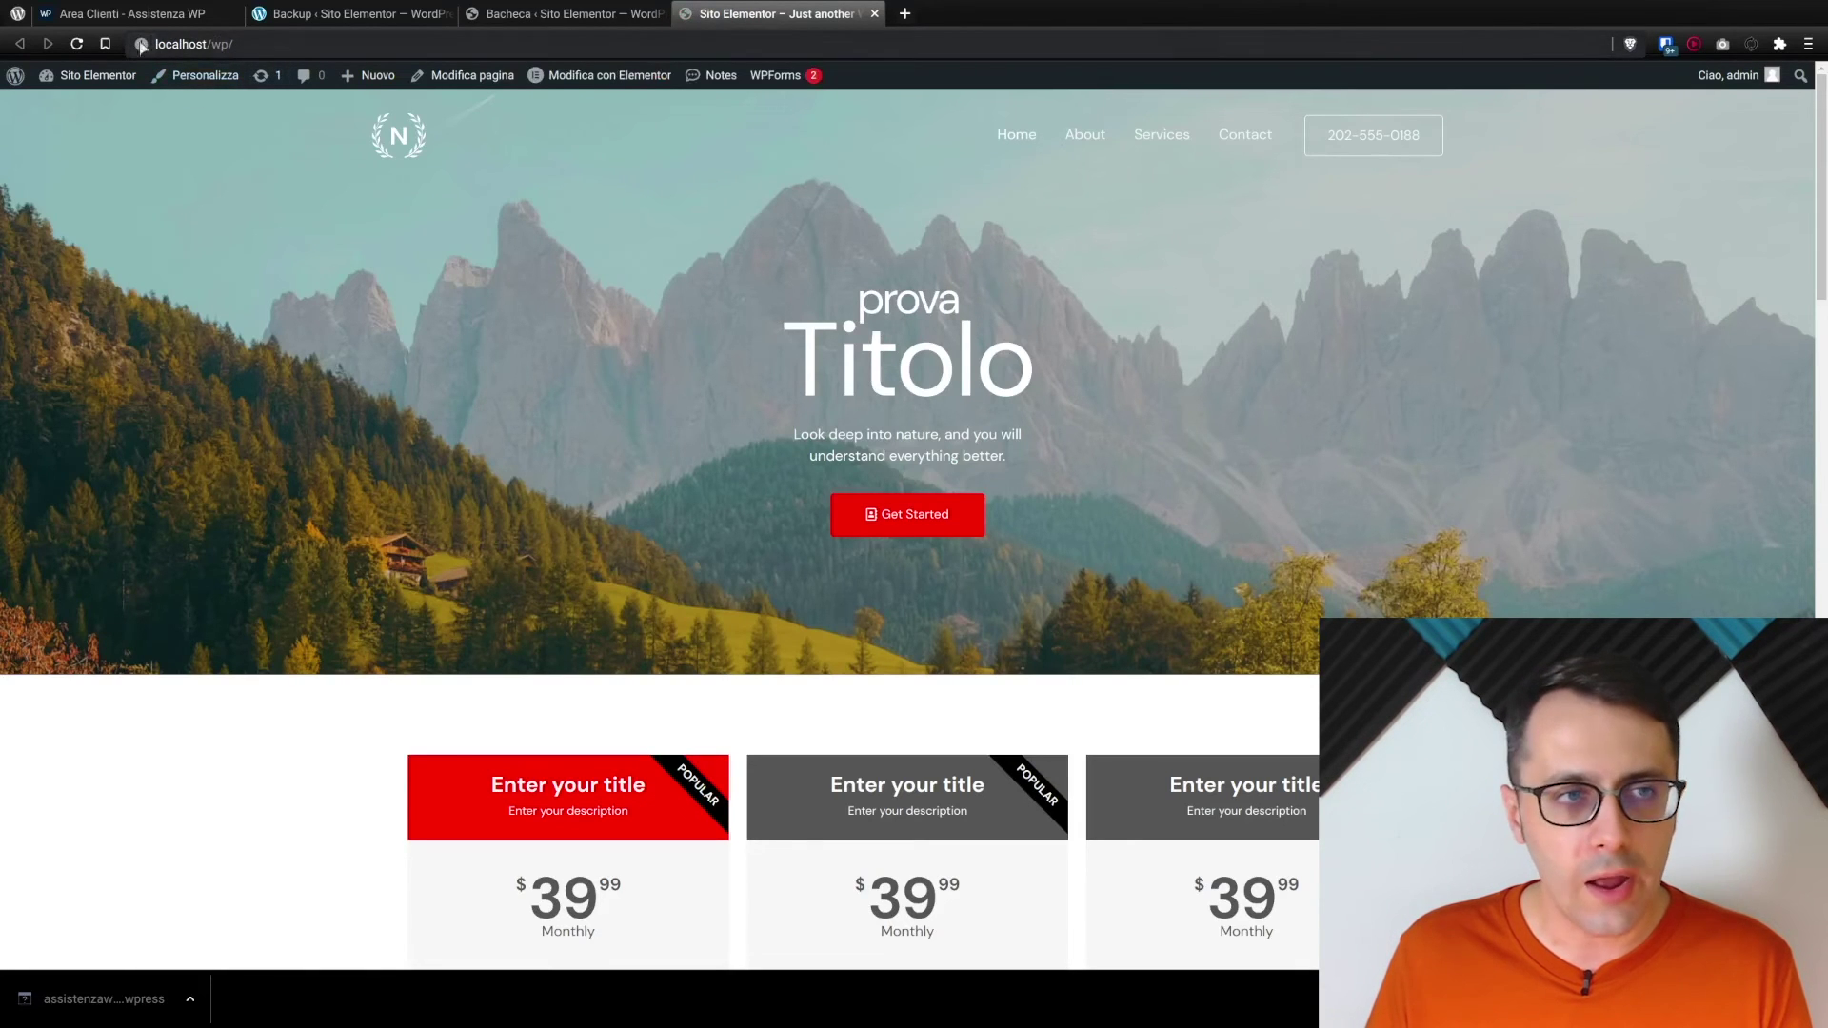
scroll(1823, 304, "down", 5)
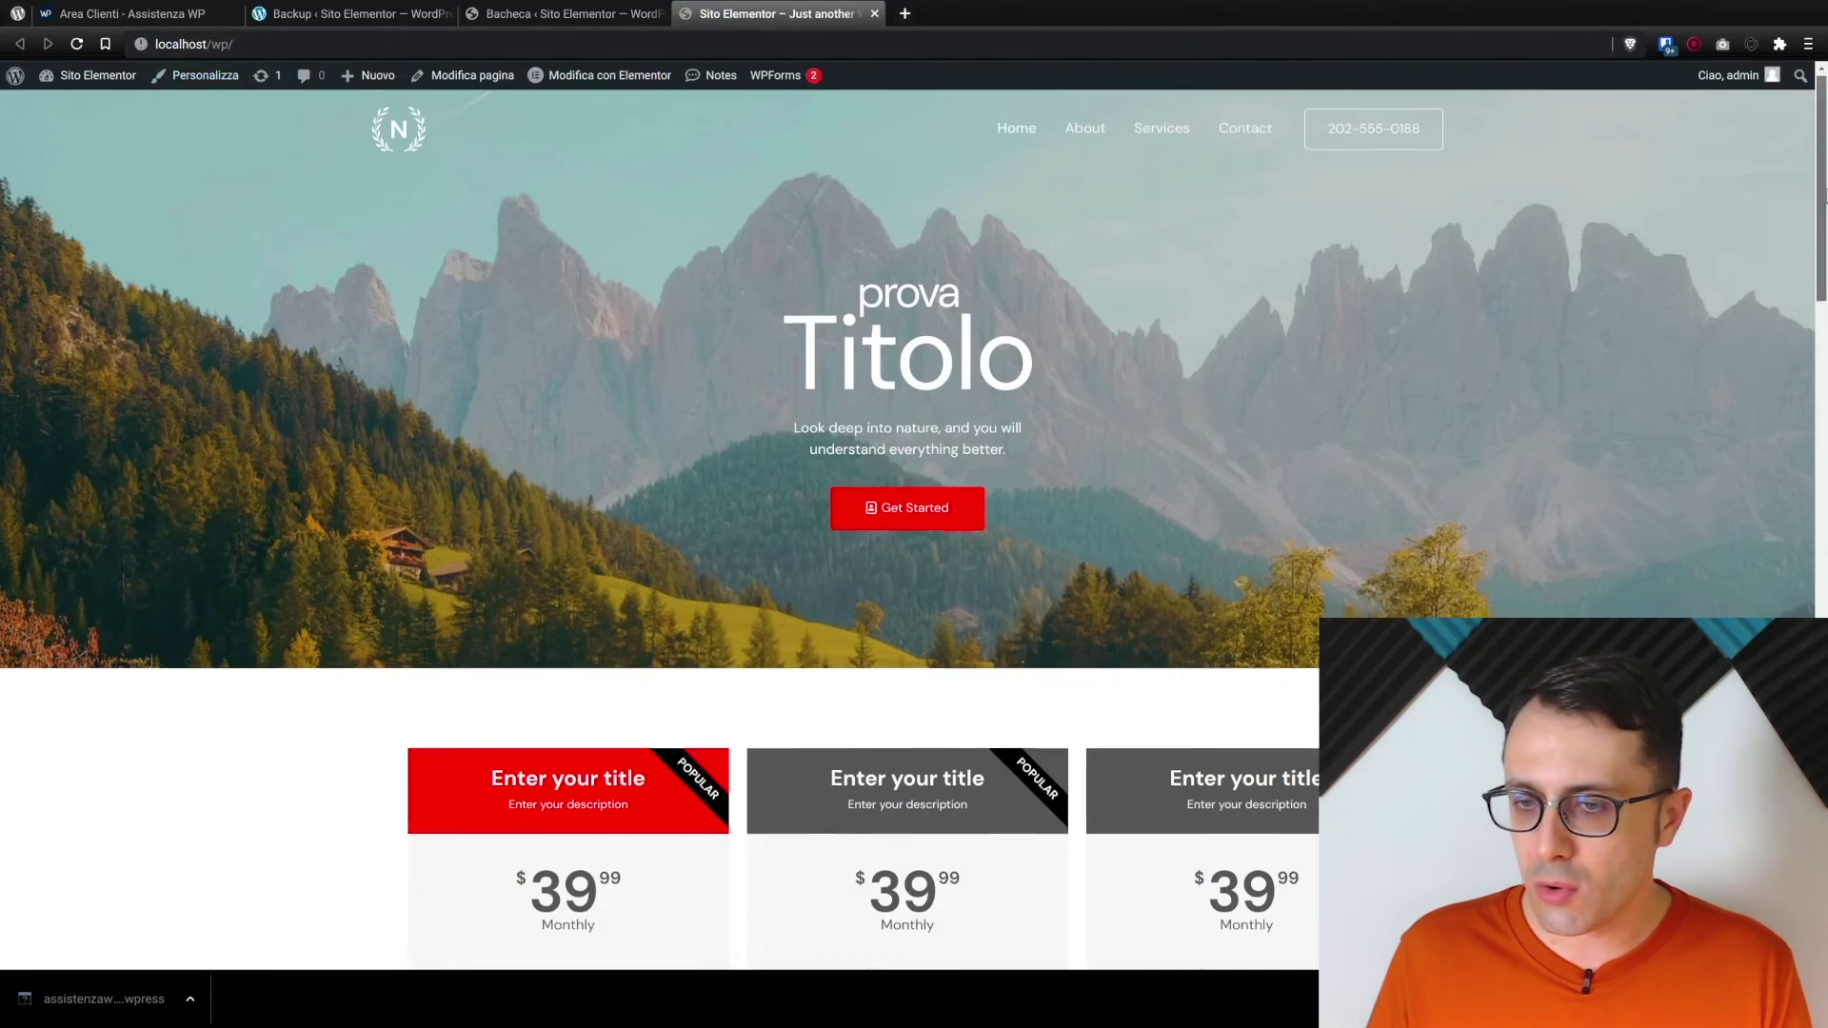
left_click_drag(1823, 305, 1704, 62)
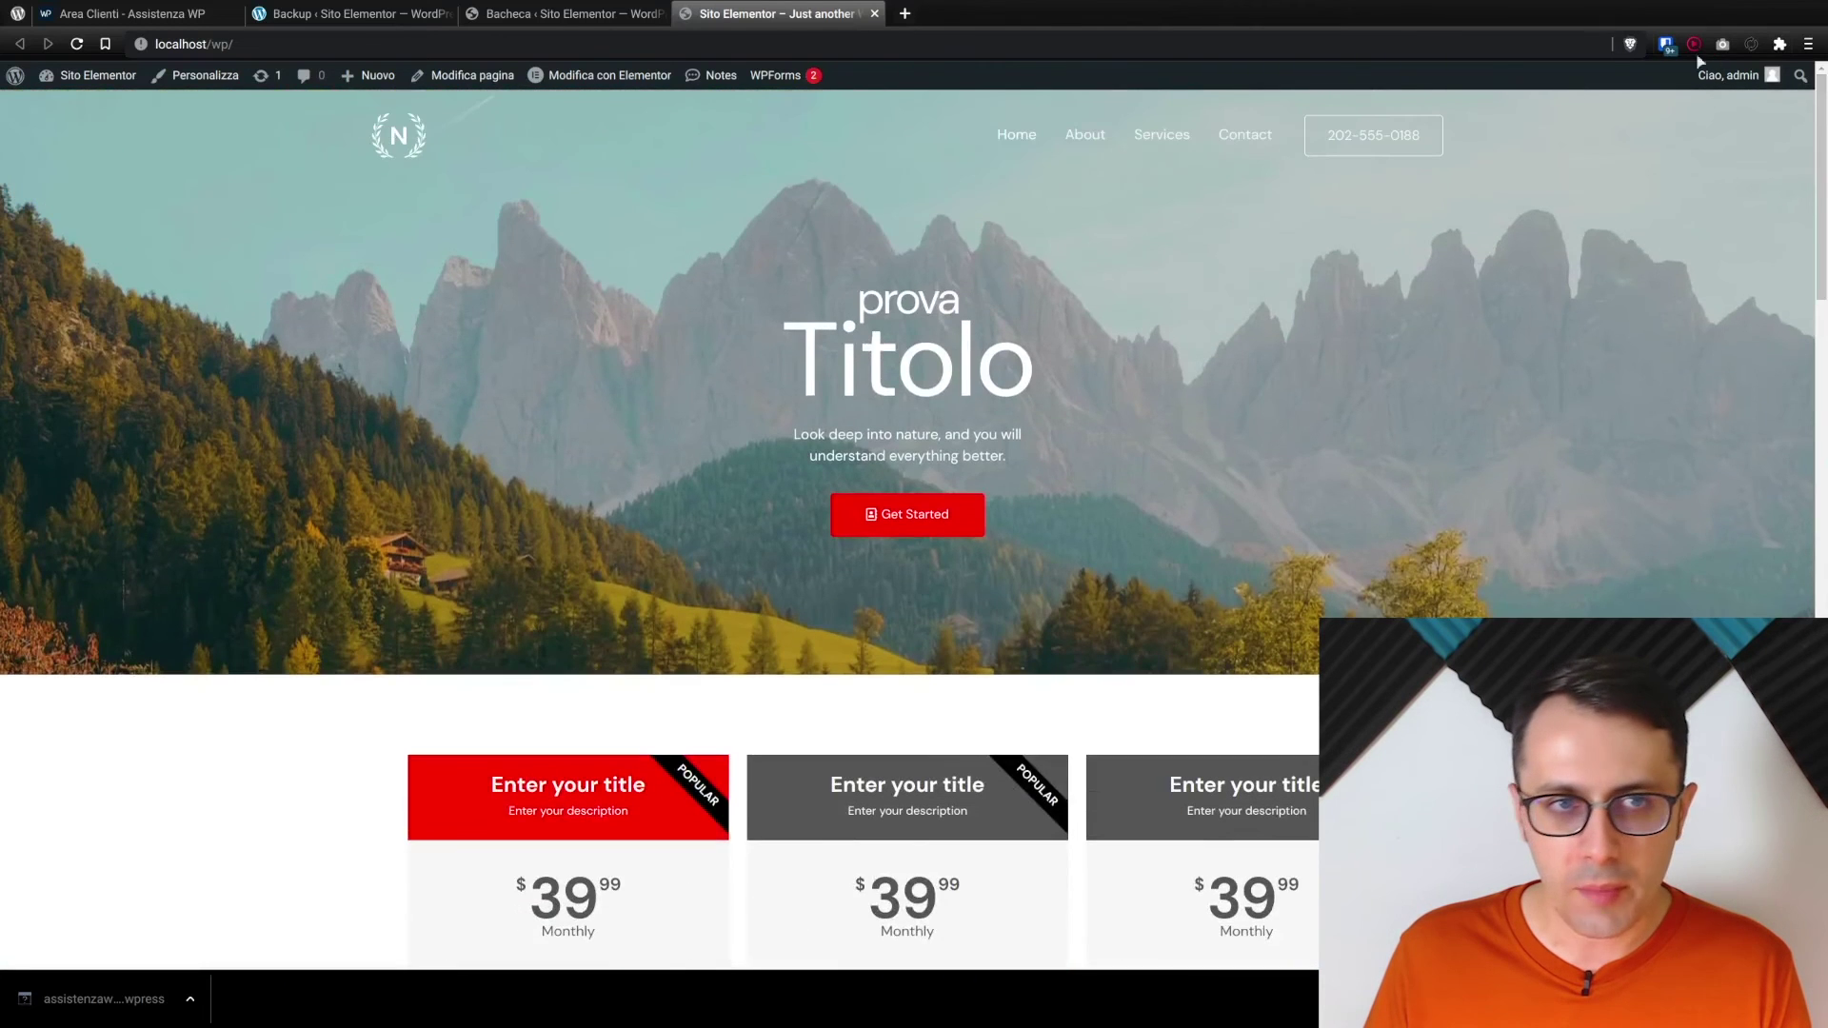
left_click(339, 15)
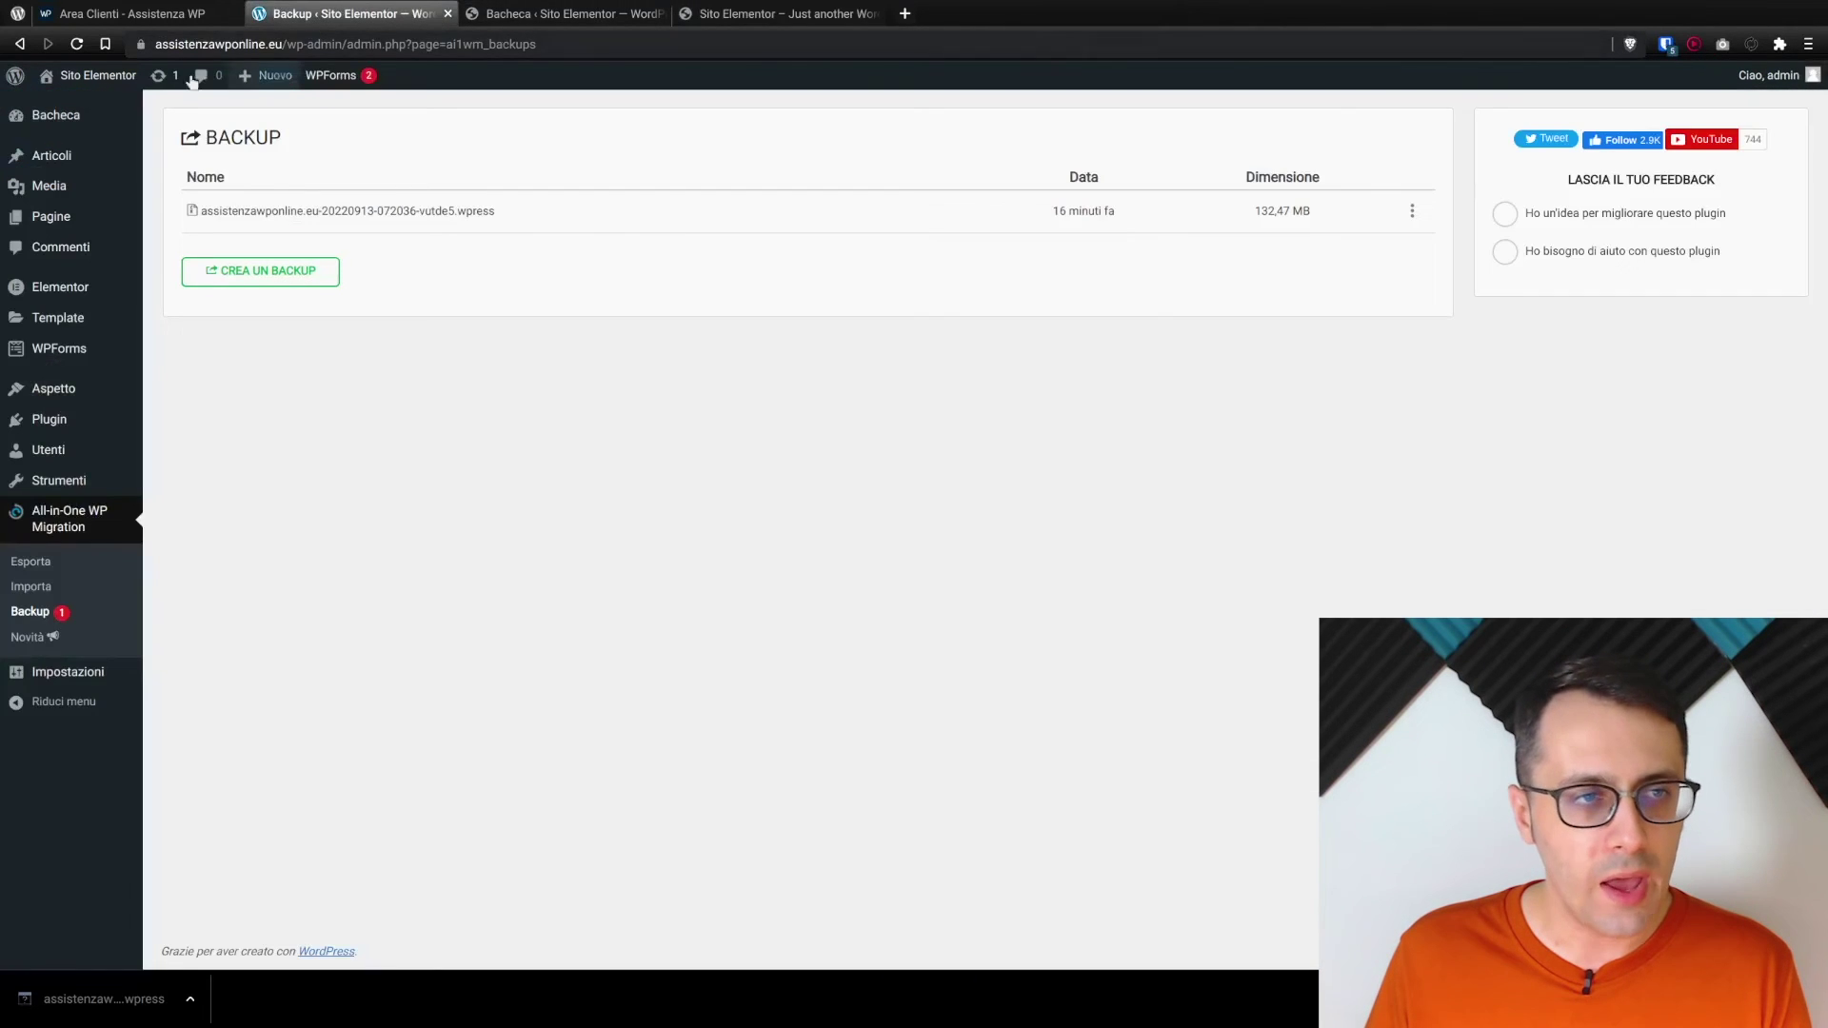
mouse_move(95, 75)
left_click(73, 112)
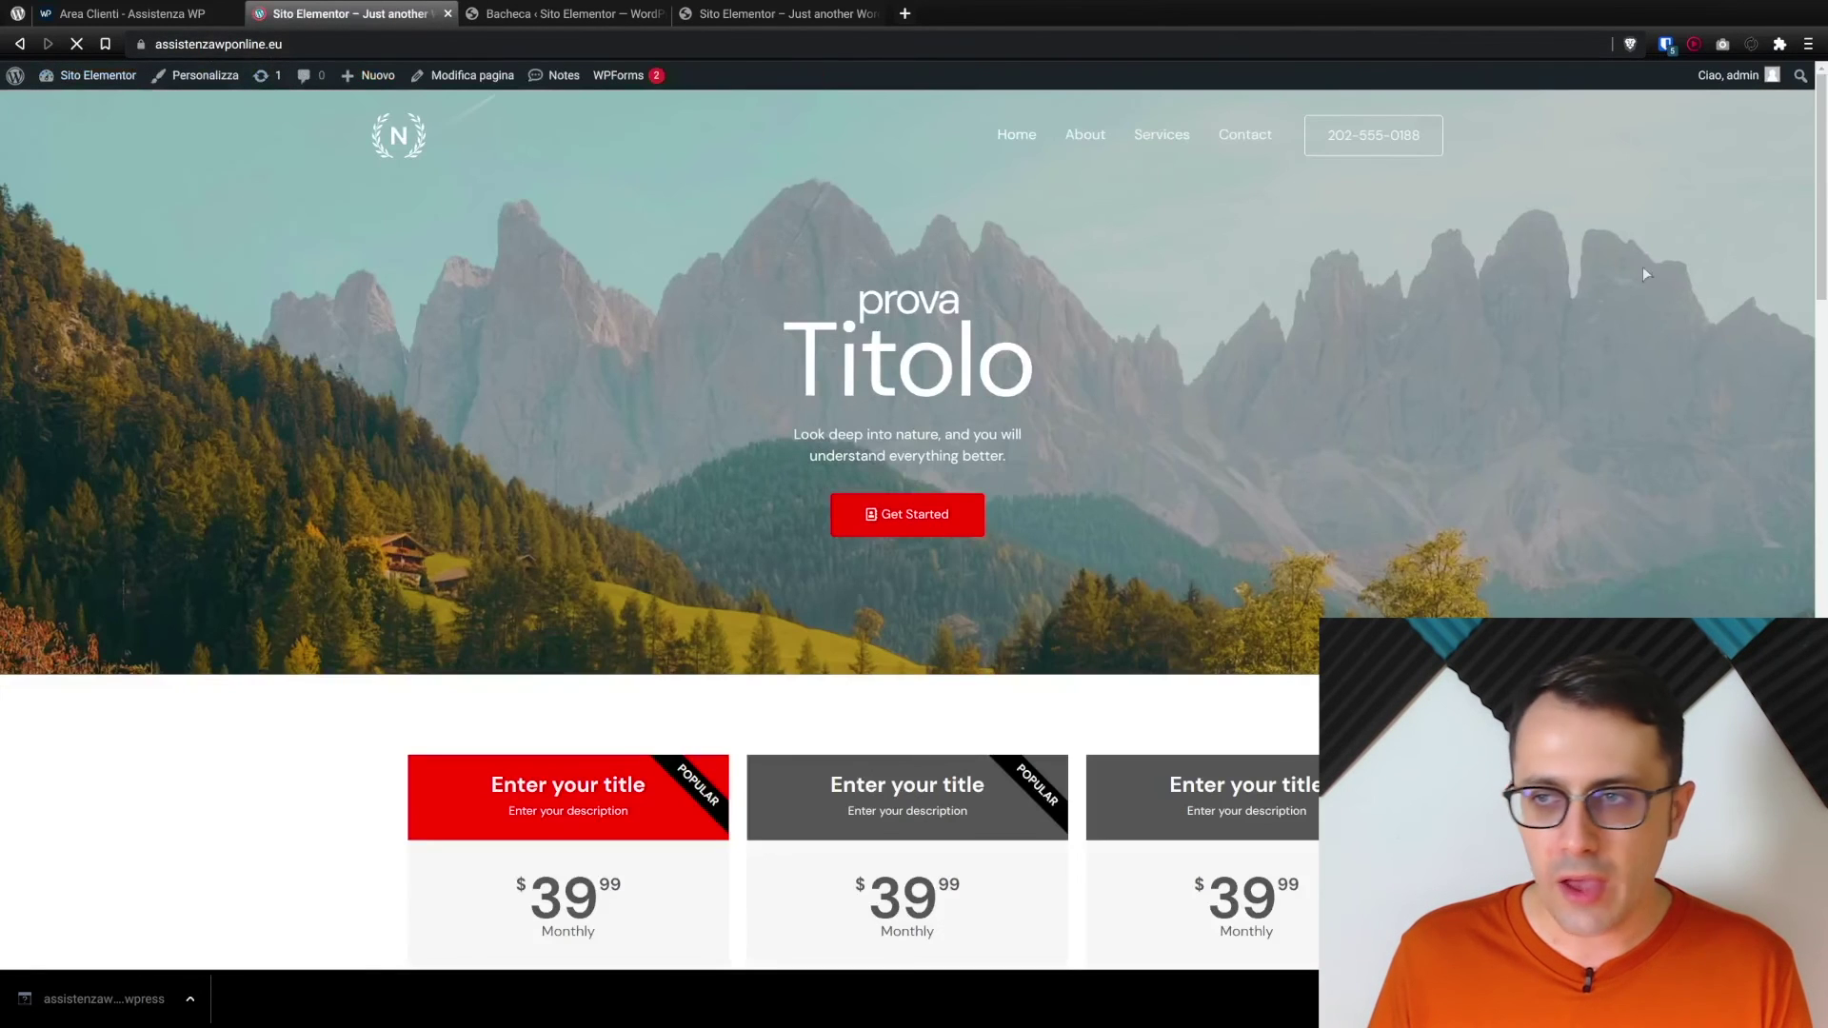
left_click_drag(1820, 200, 1814, 76)
Step: Compare the About page of the local site with the About page of the online site
left_click(753, 13)
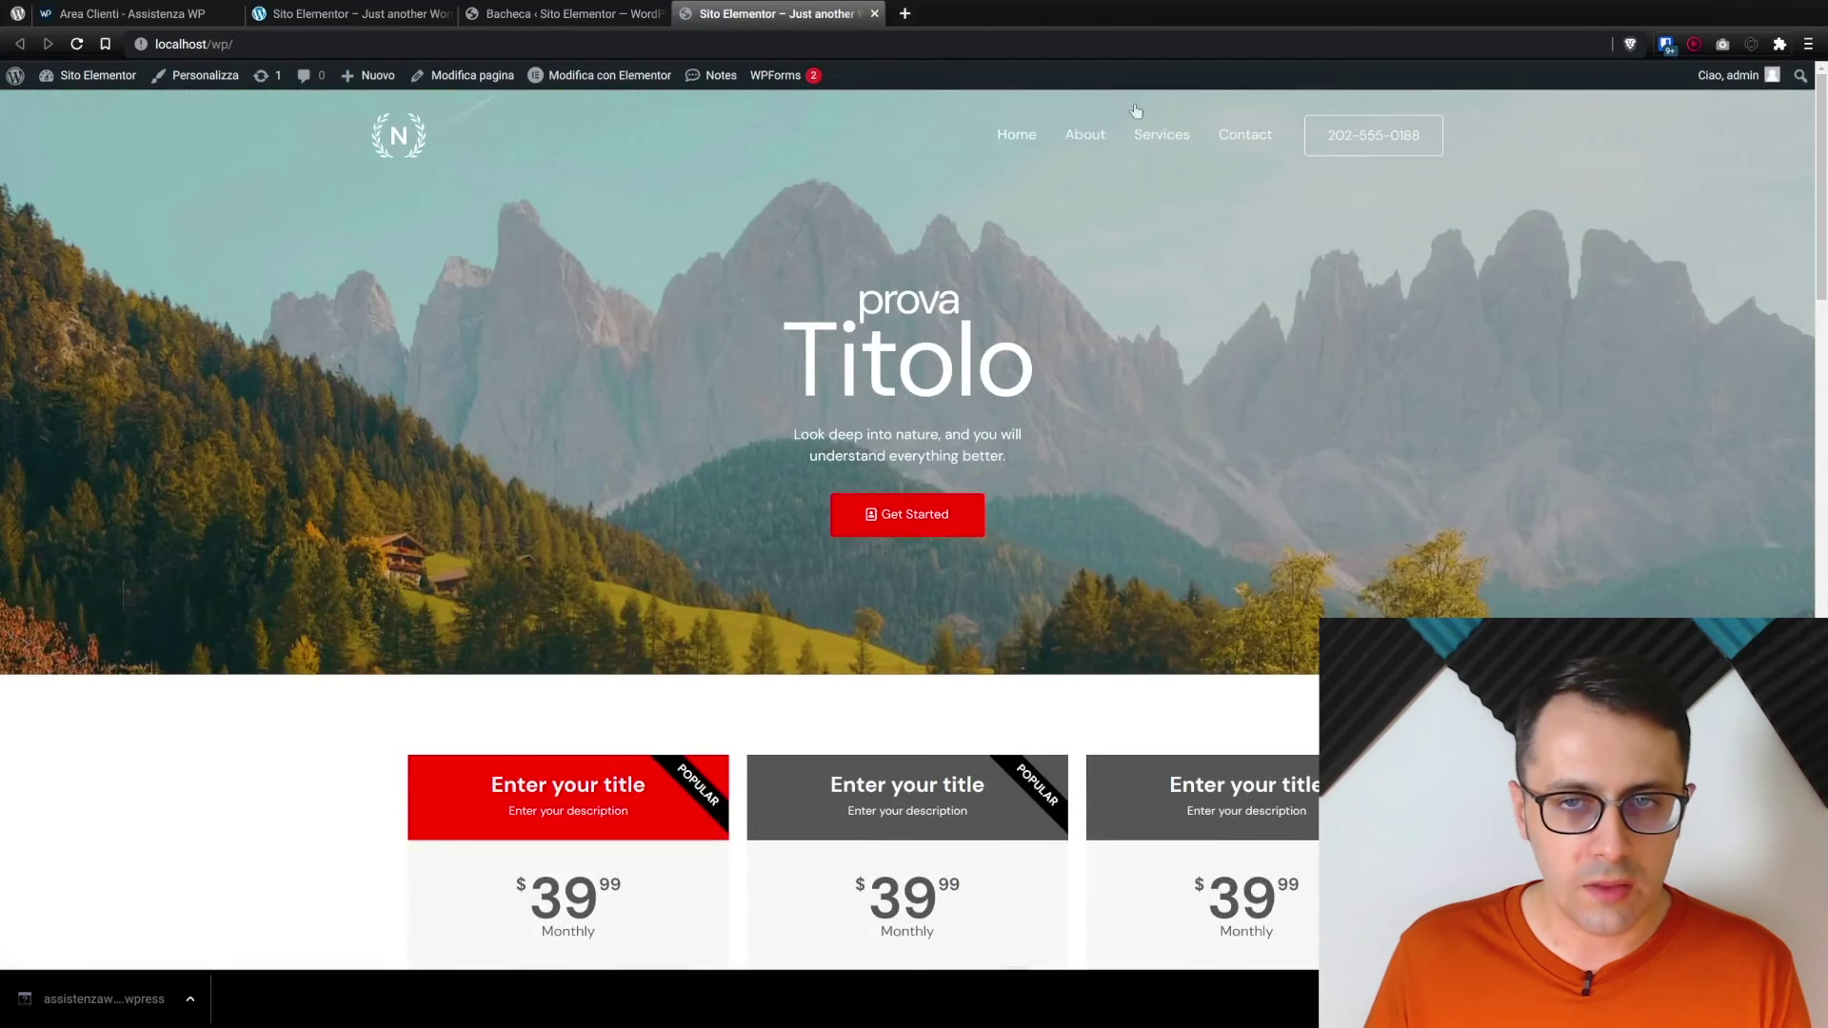
left_click(1086, 134)
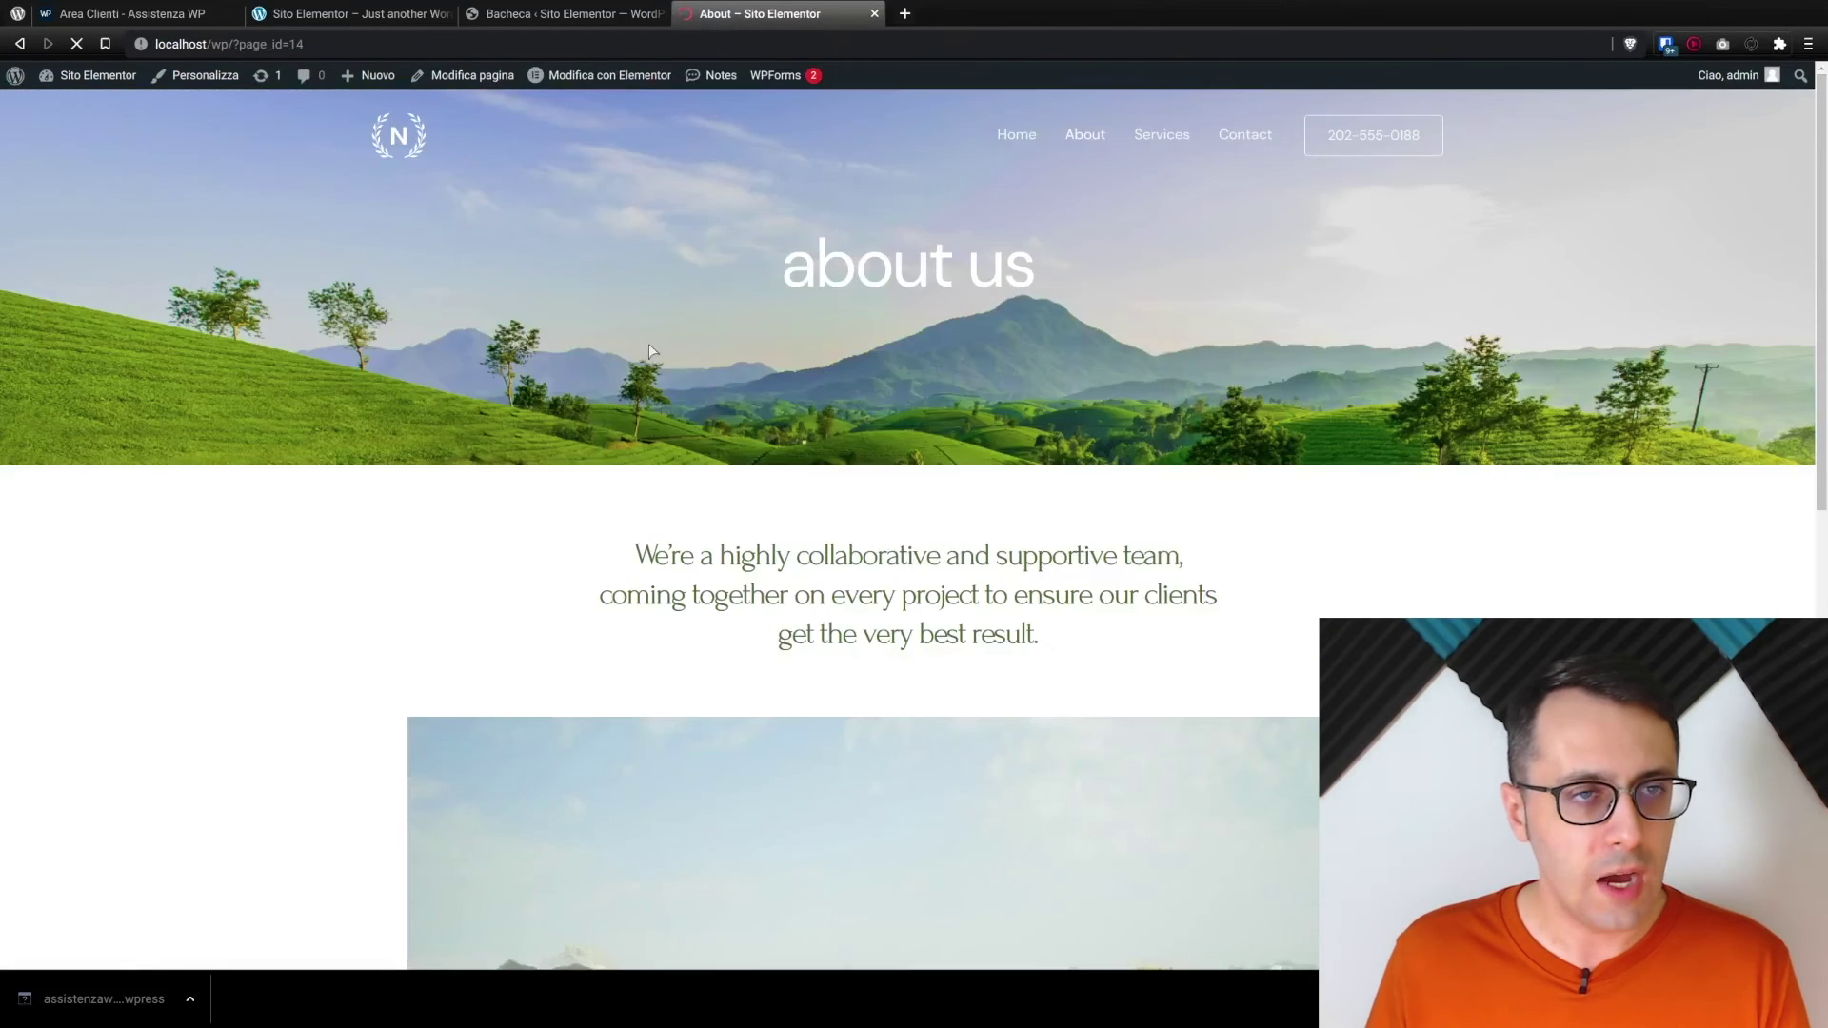
left_click_drag(1820, 390, 1780, 107)
left_click(302, 15)
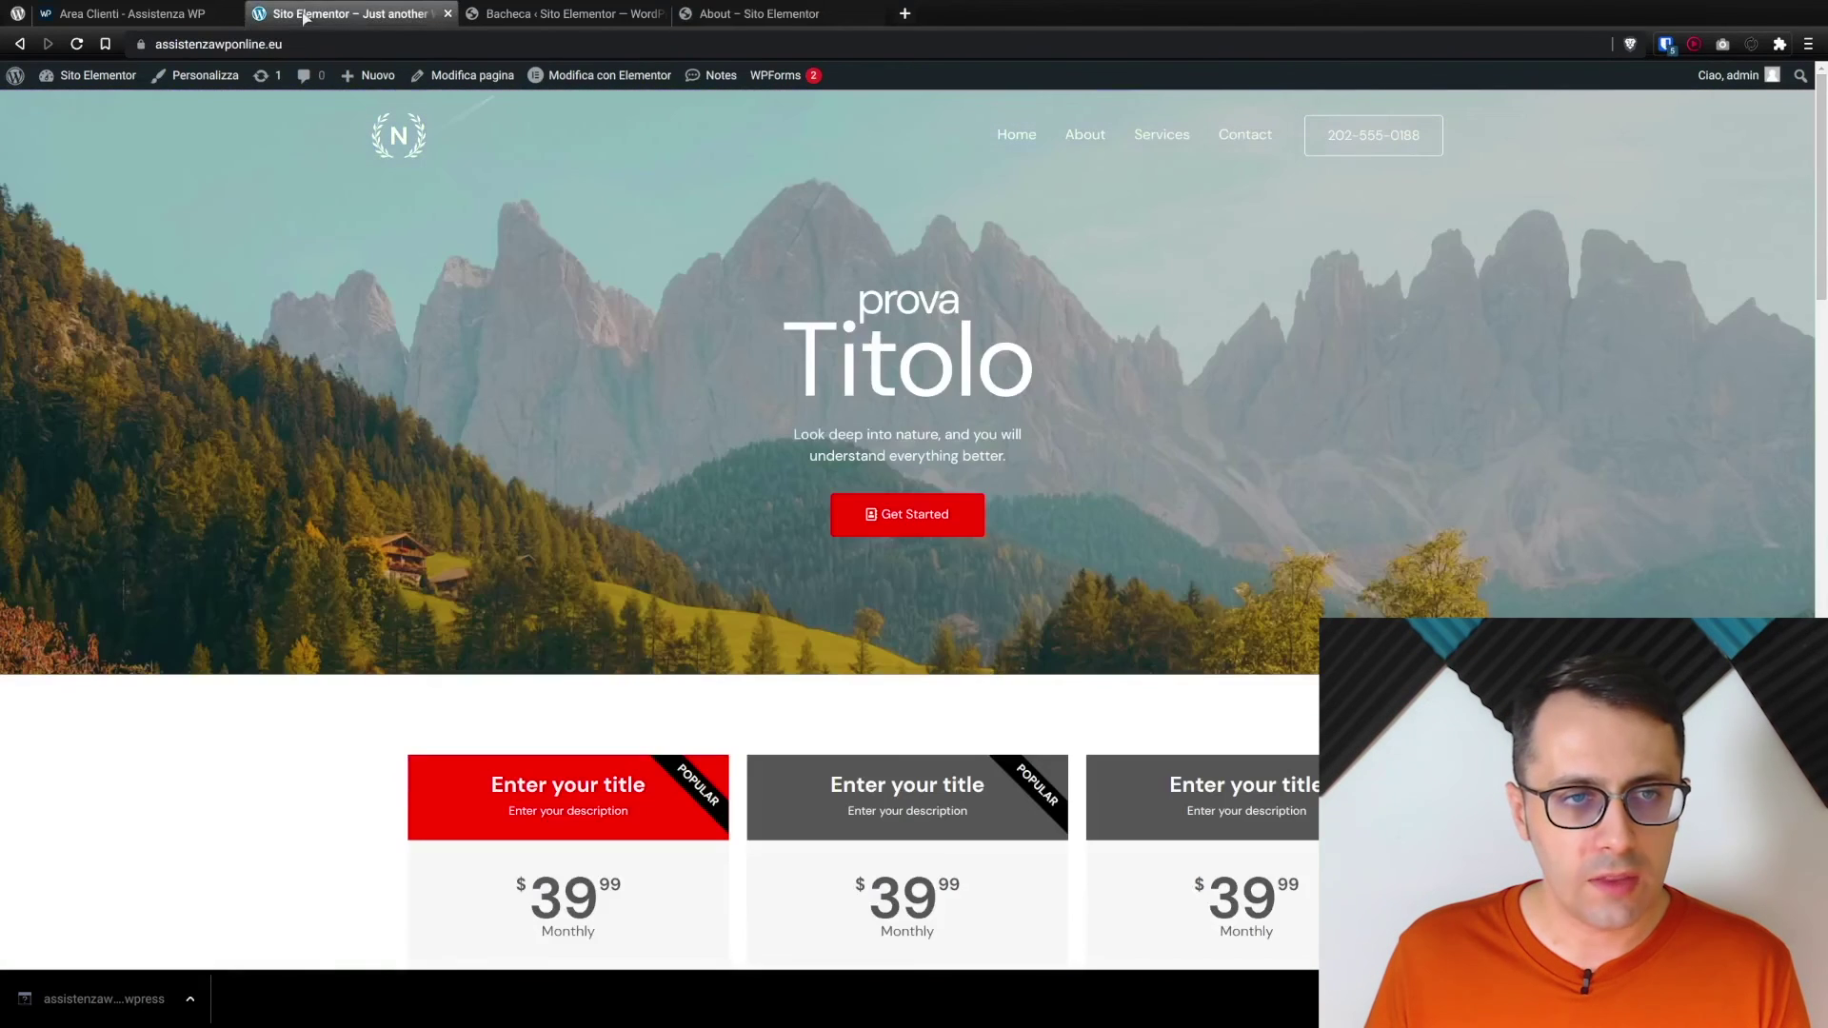
left_click(1090, 133)
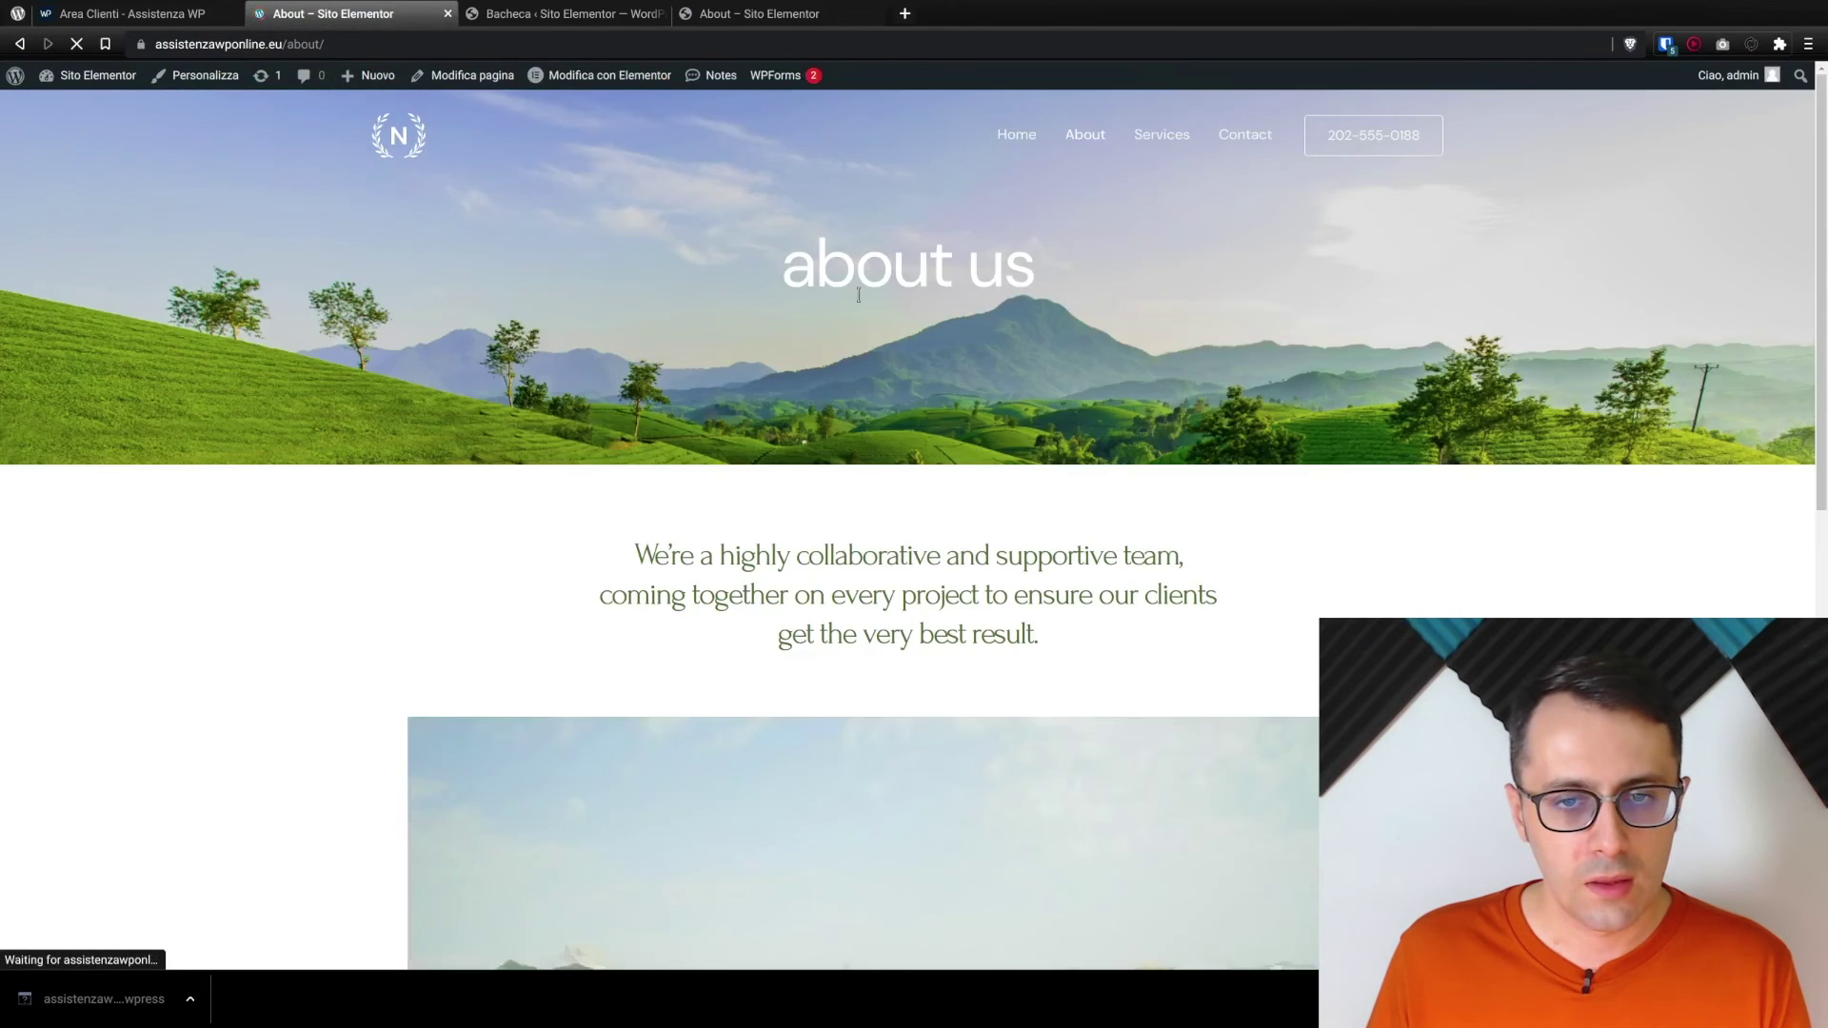
scroll(864, 303, "down", 6)
scroll(869, 312, "down", 2)
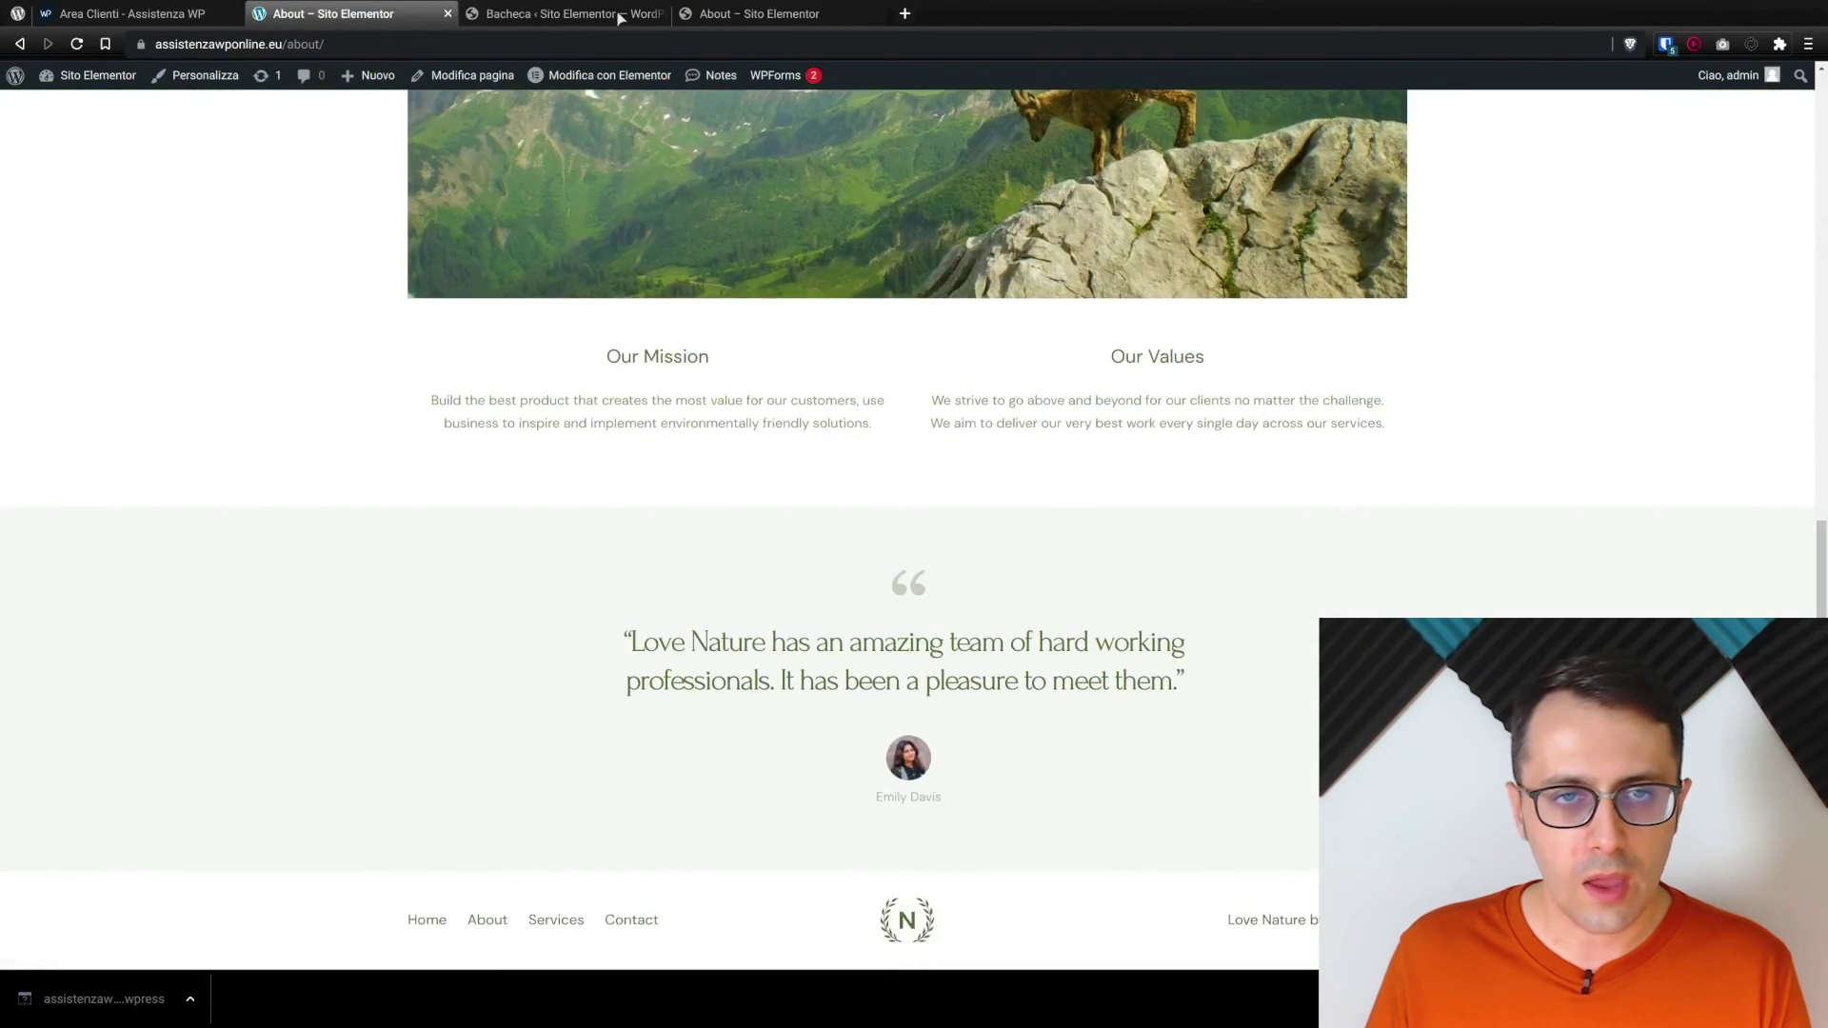
Step: Review the Services and Contact pages of the imported local site from header to footer
left_click(731, 15)
left_click(1173, 141)
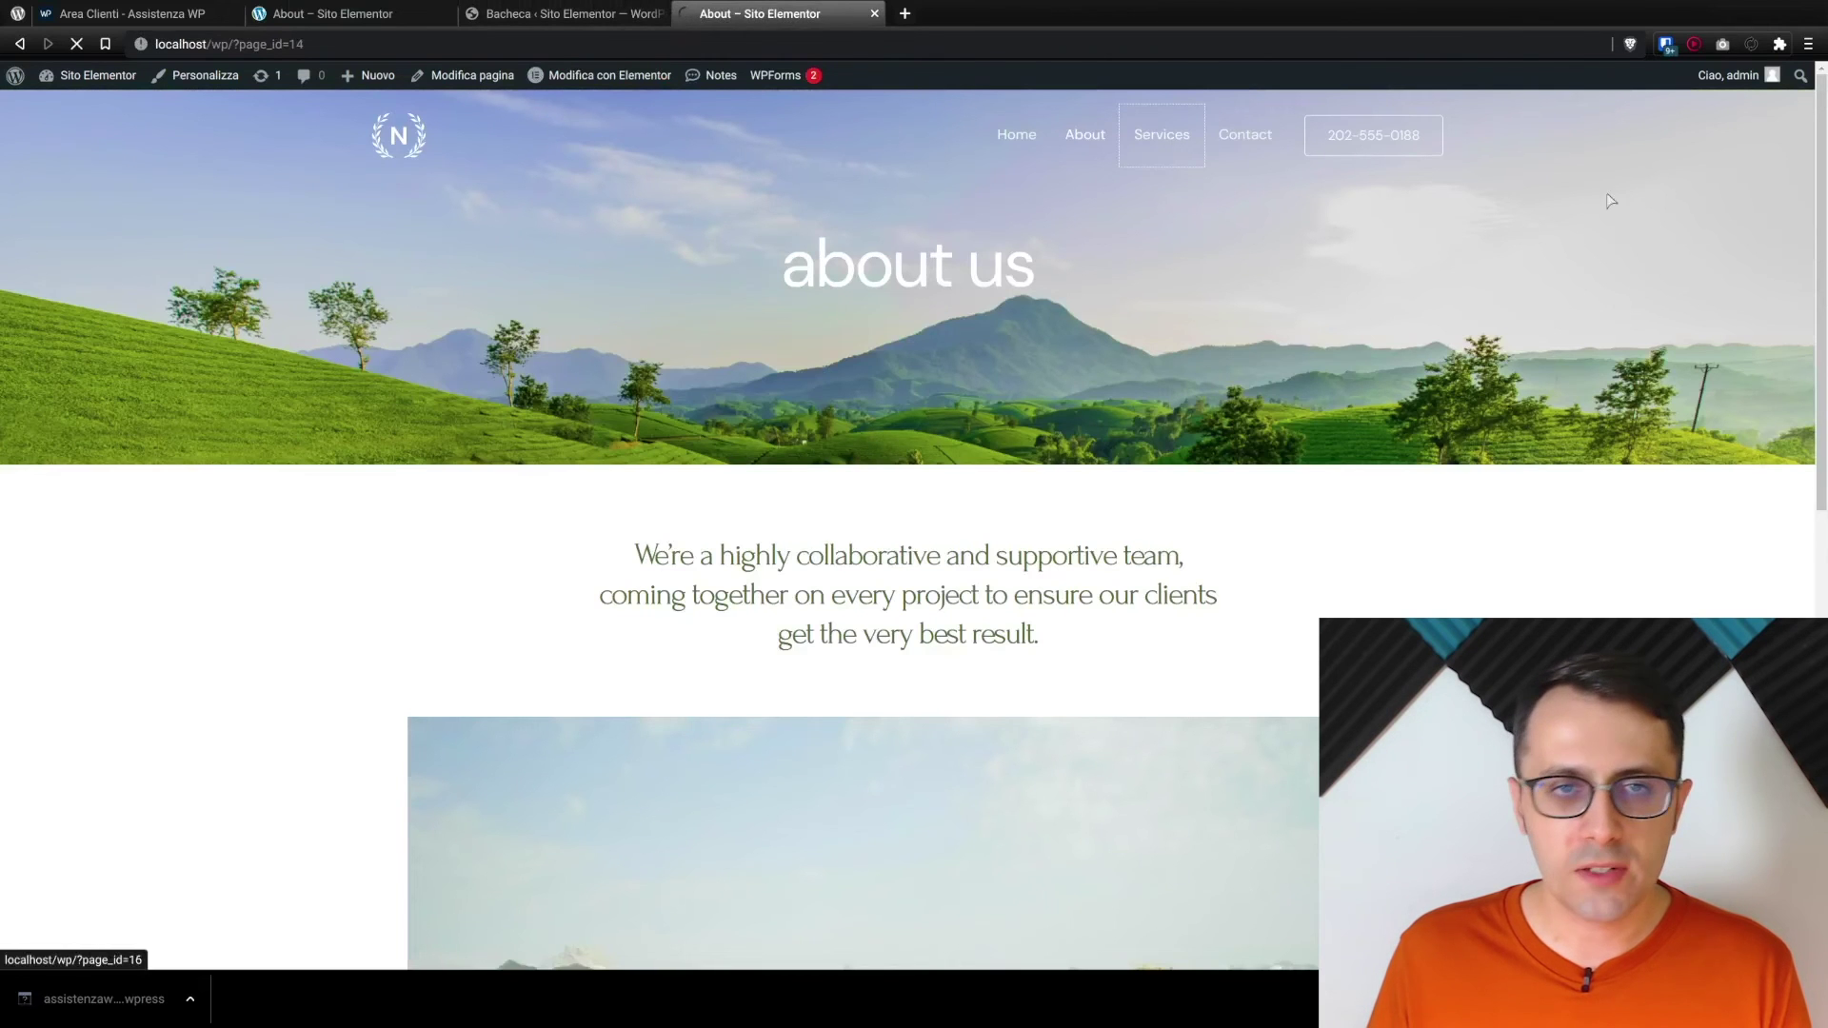
scroll(1390, 398, "down", 10)
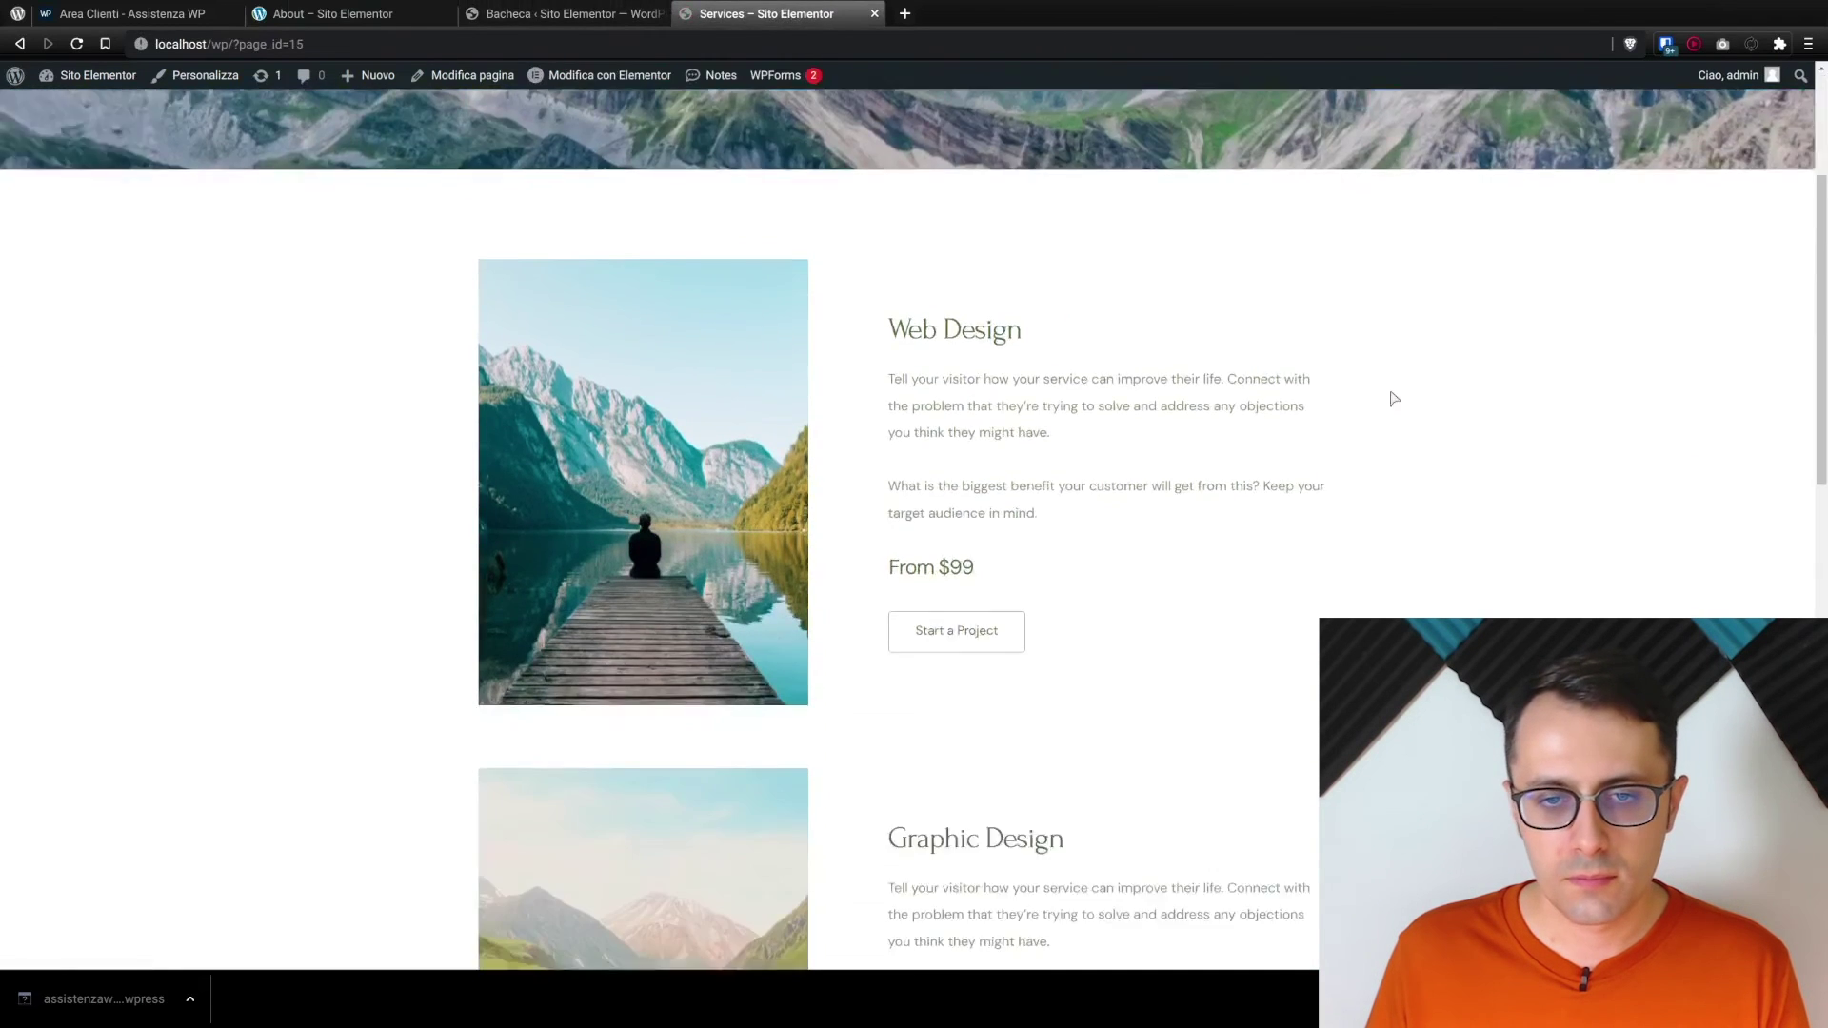
scroll(914, 476, "down", 4)
scroll(1236, 380, "up", 14)
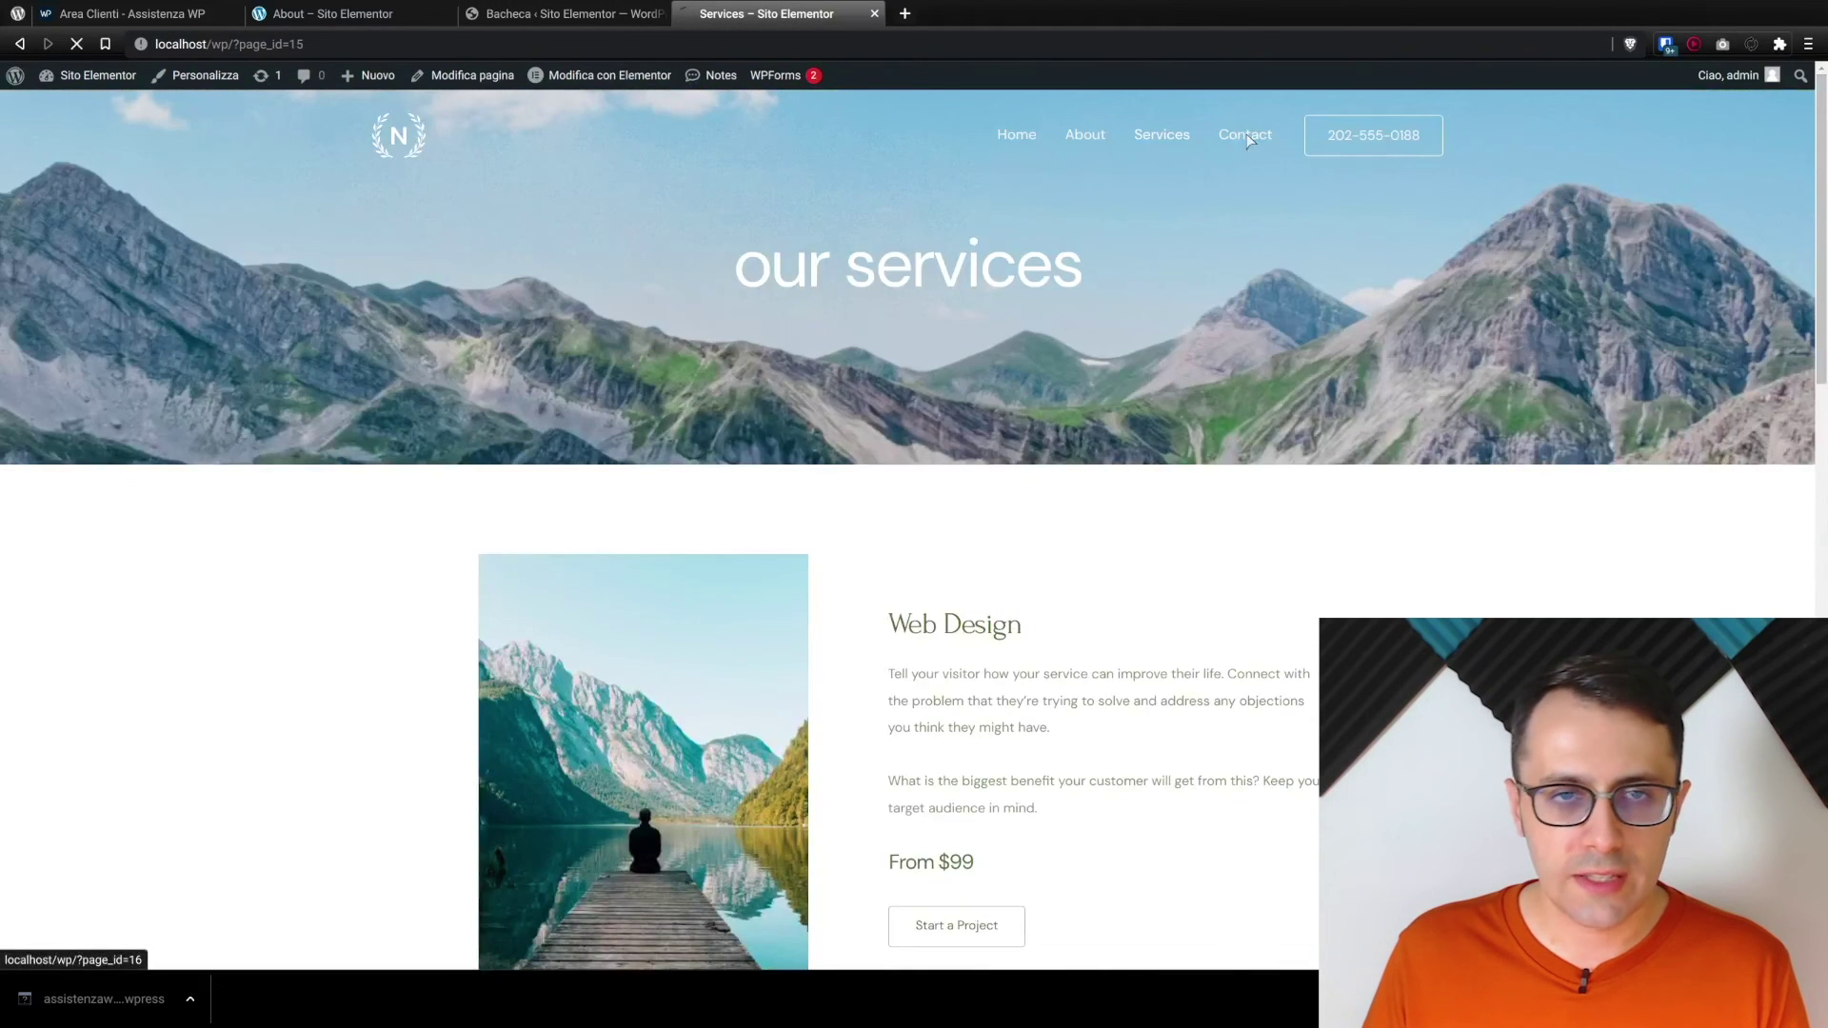
left_click(1240, 136)
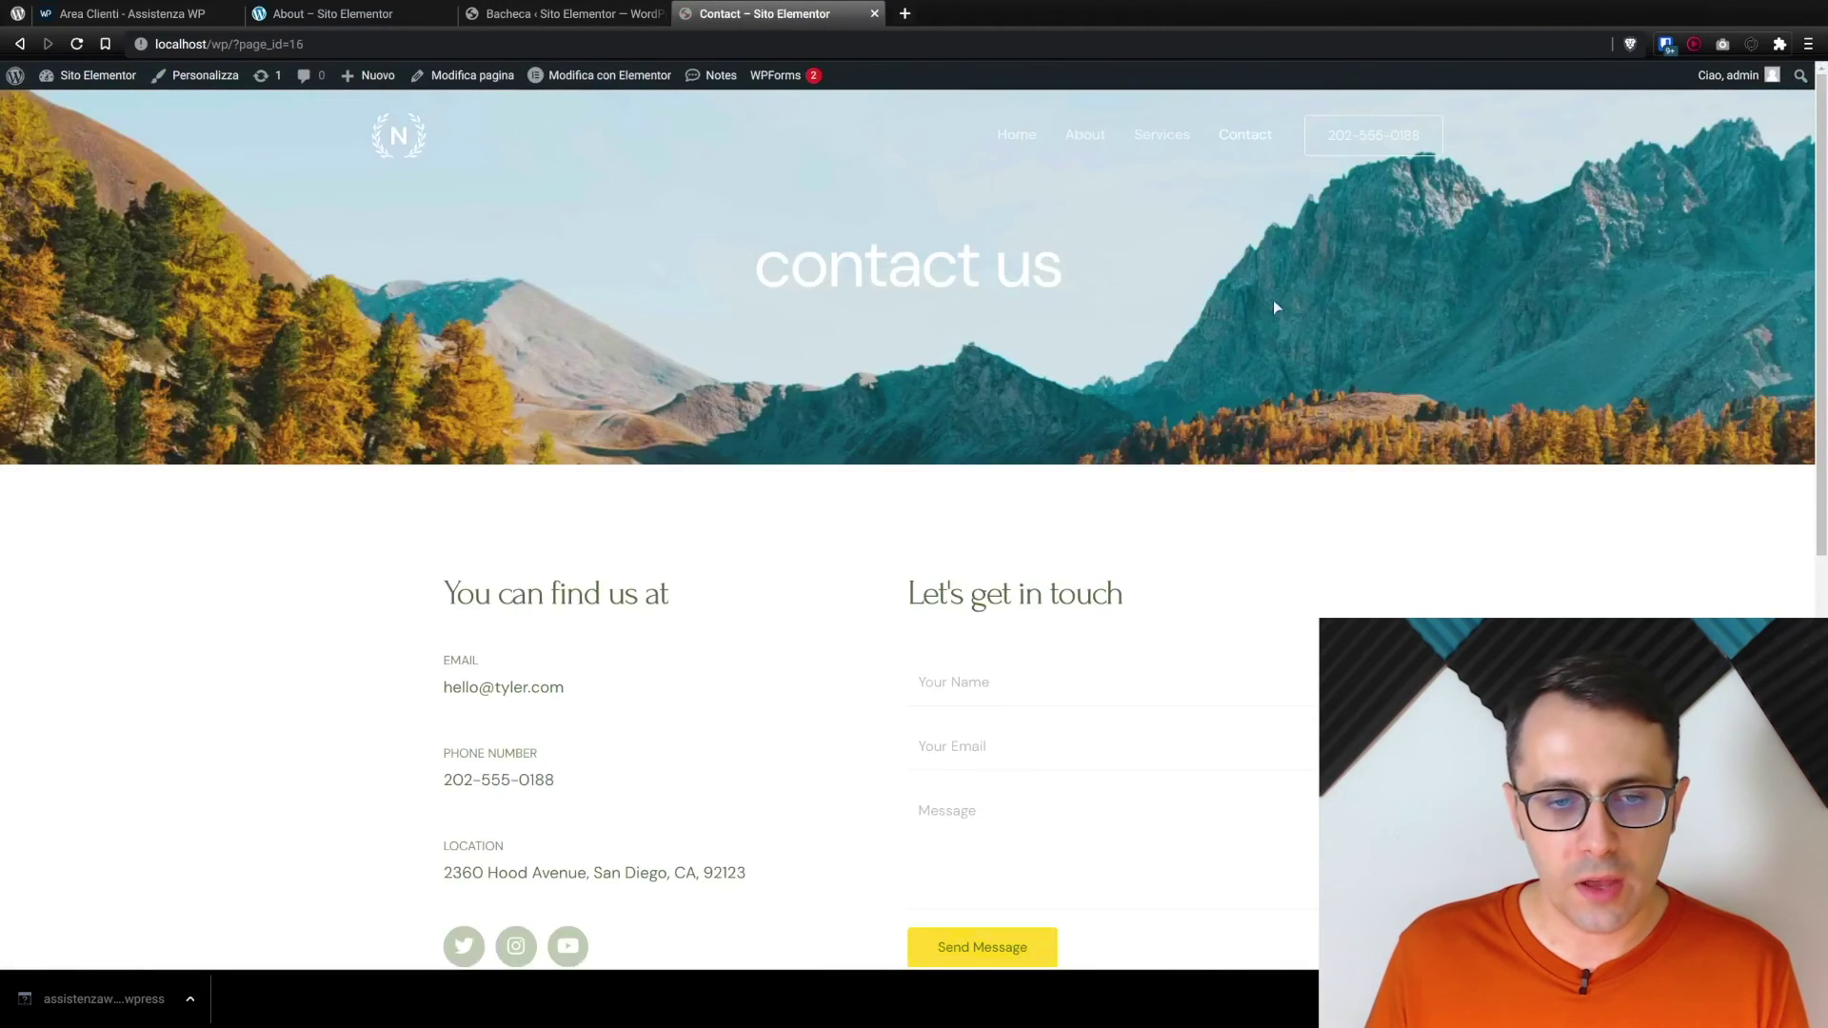
scroll(1274, 304, "down", 4)
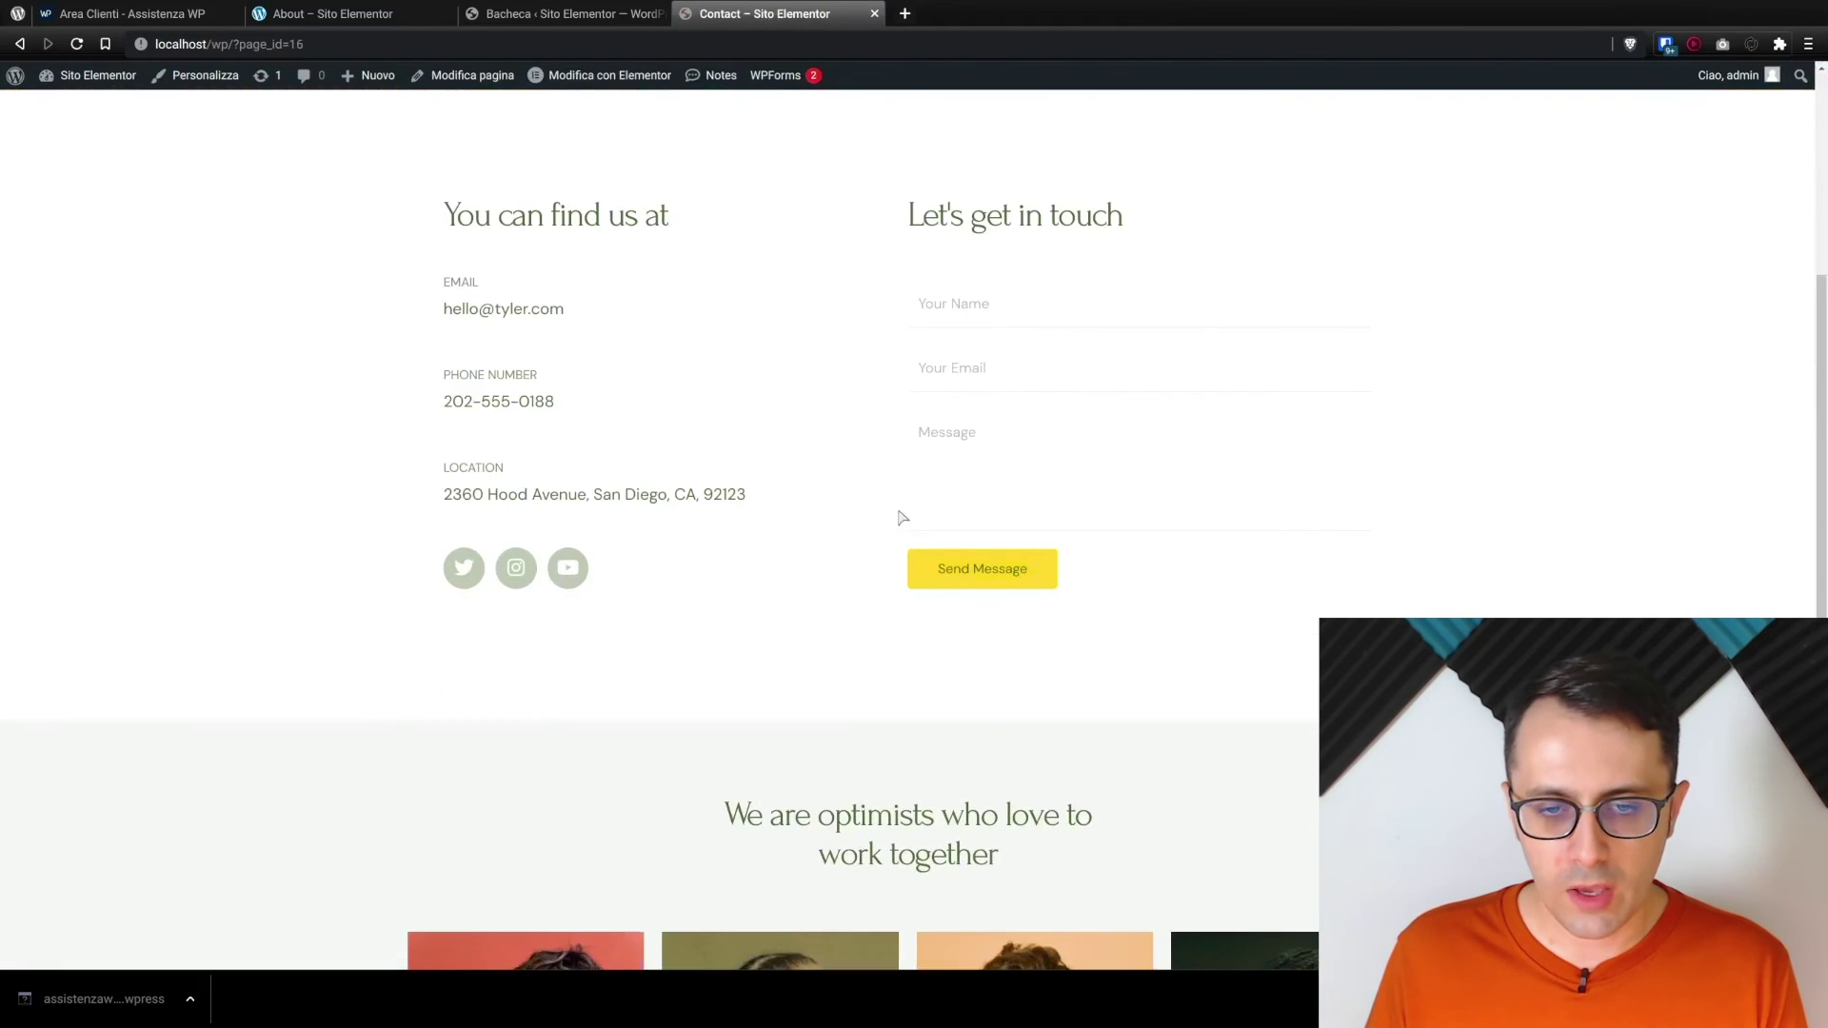
scroll(866, 685, "down", 4)
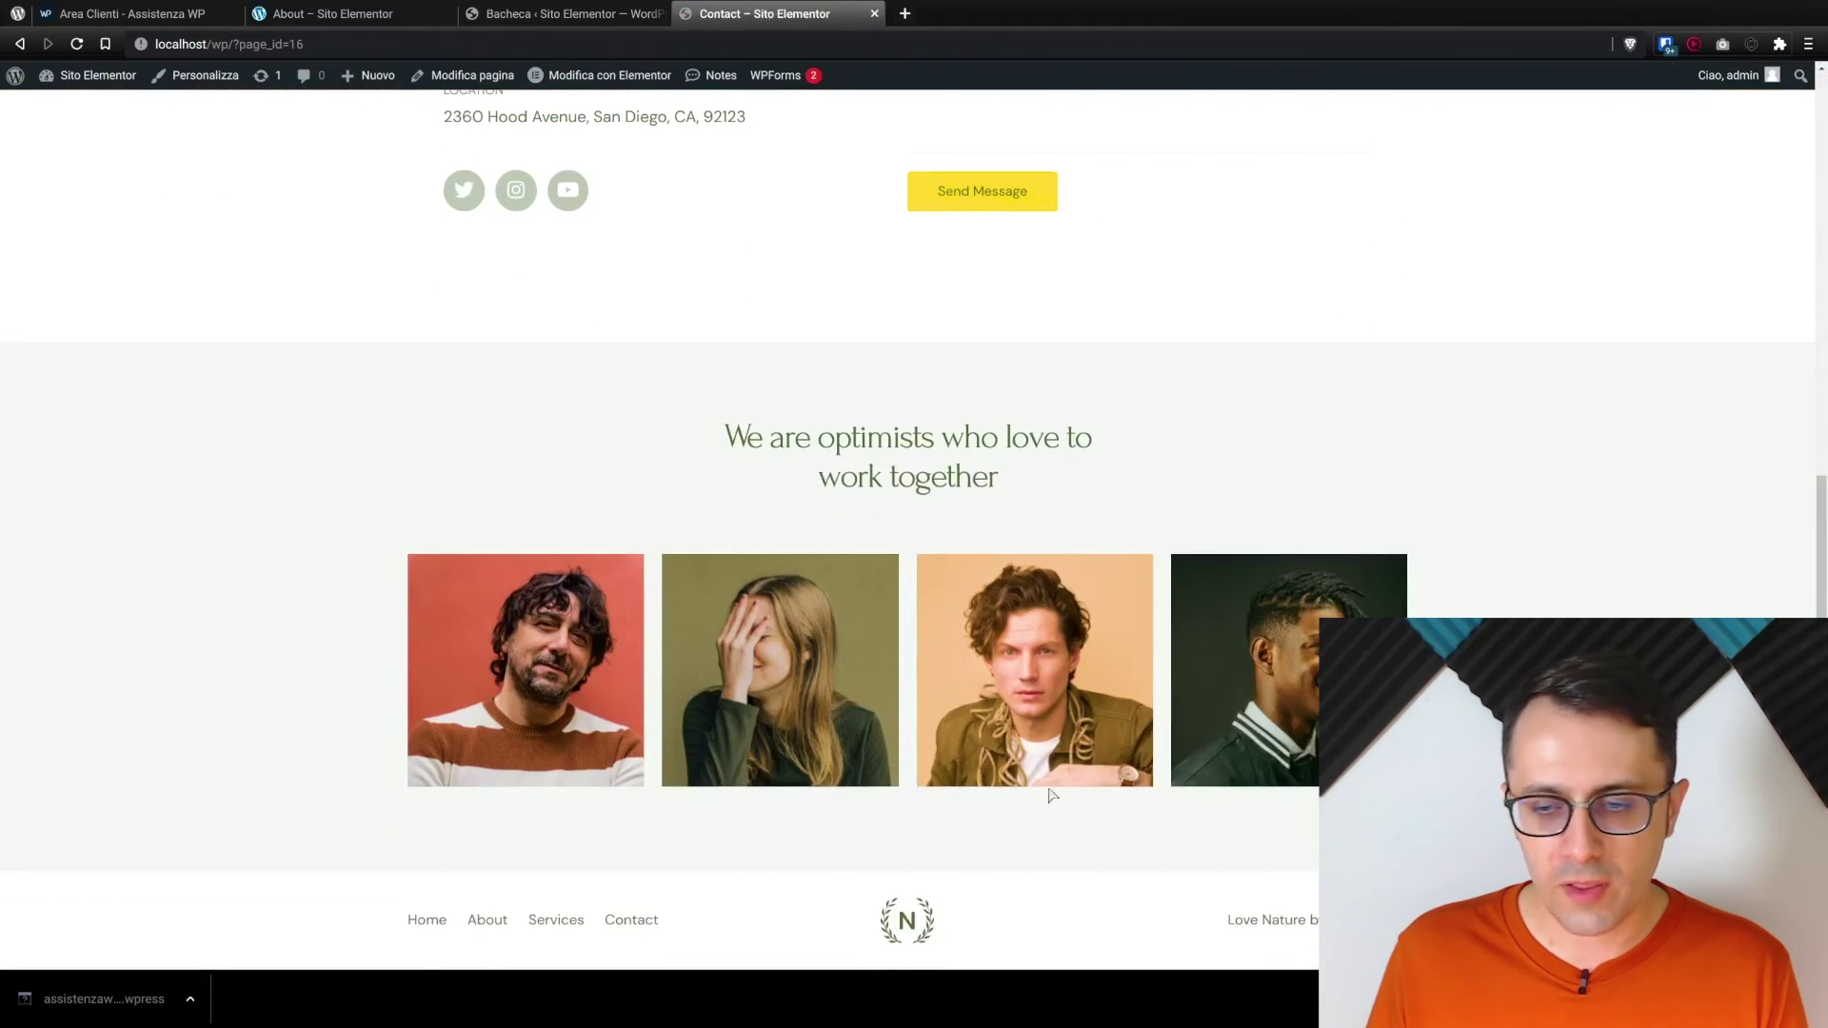
scroll(1051, 795, "up", 8)
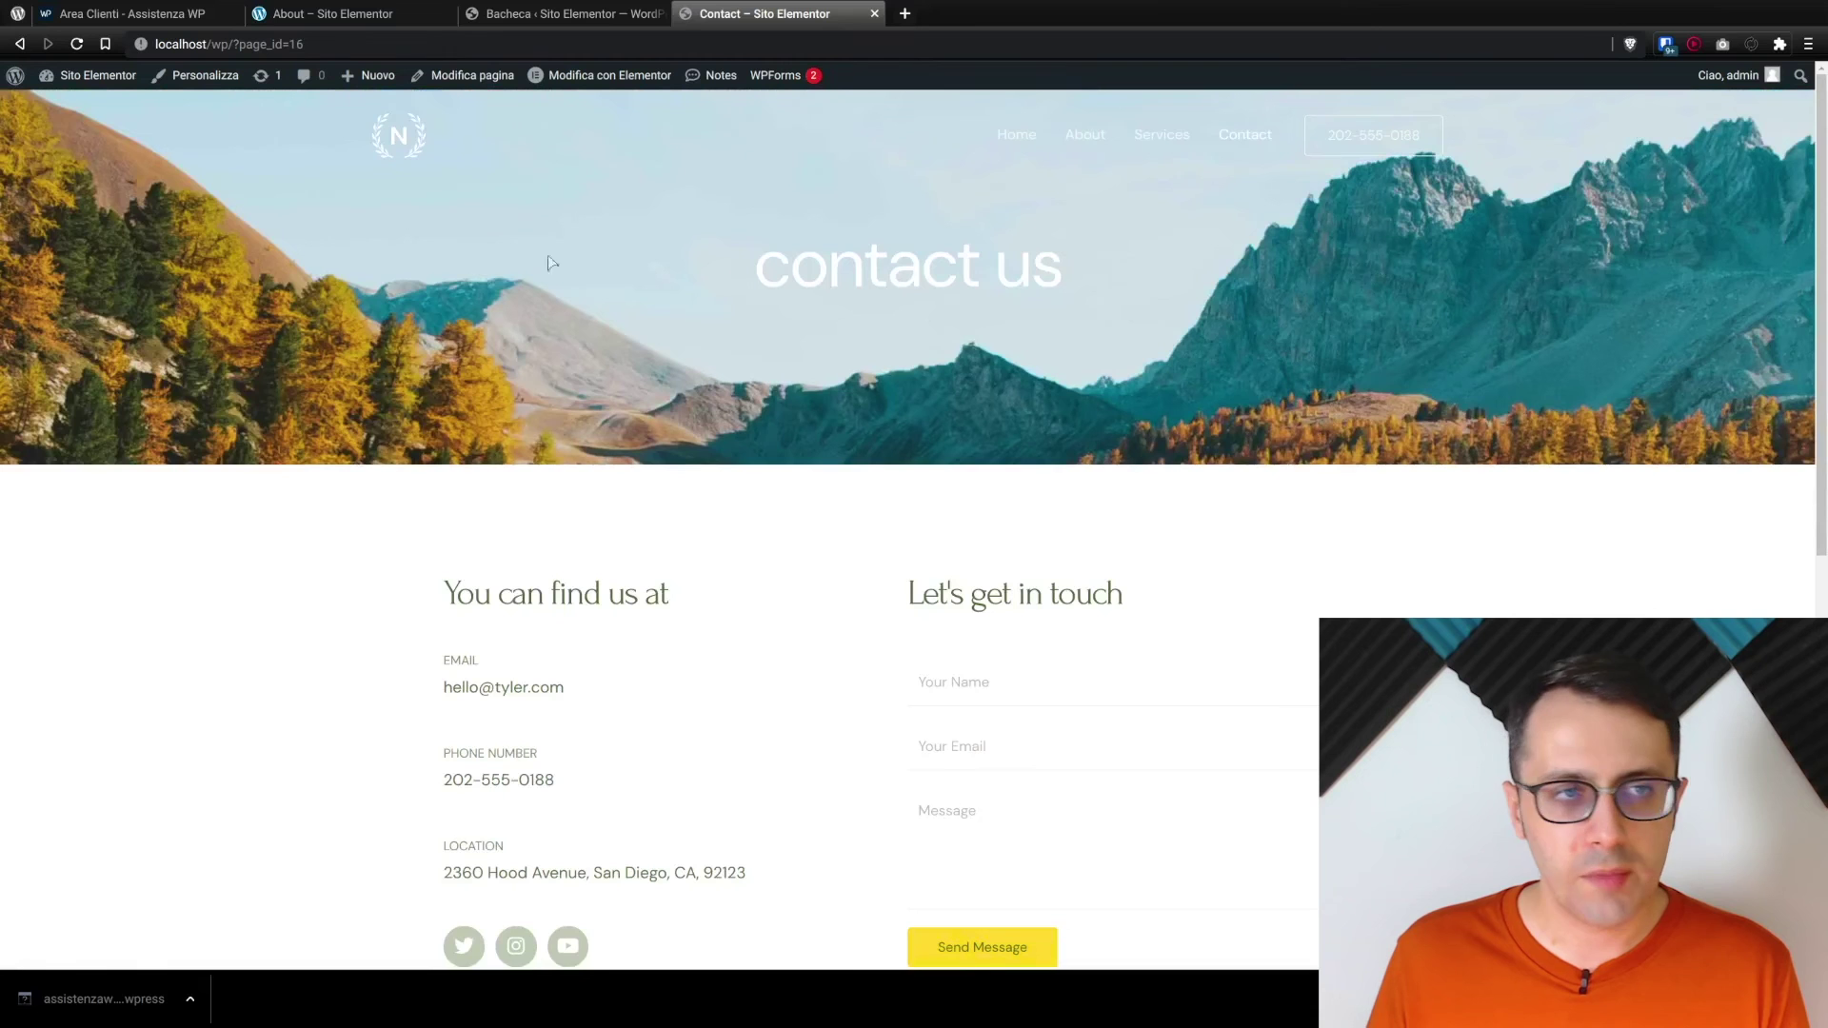